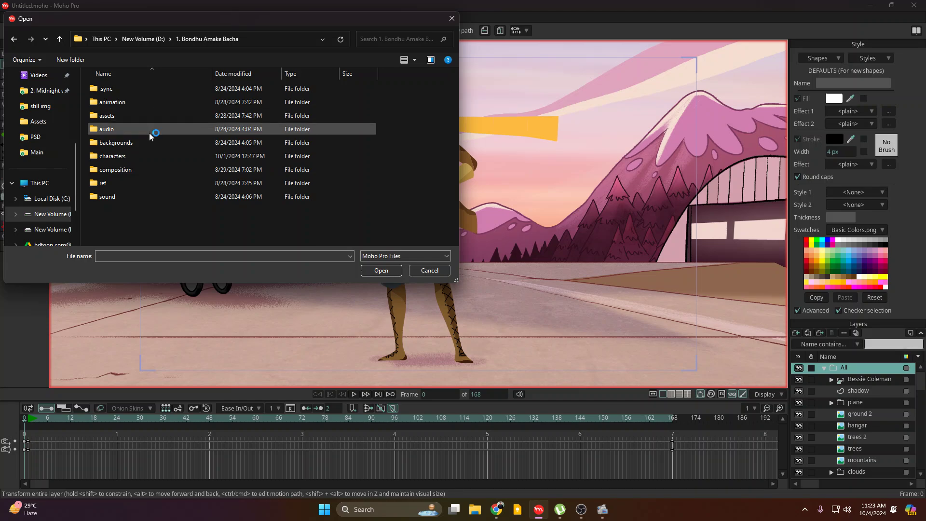
- Open the Rafiz Quarter Moho project from the characters folder and decline locating the missing reference image
left_click(134, 159)
double_click(136, 160)
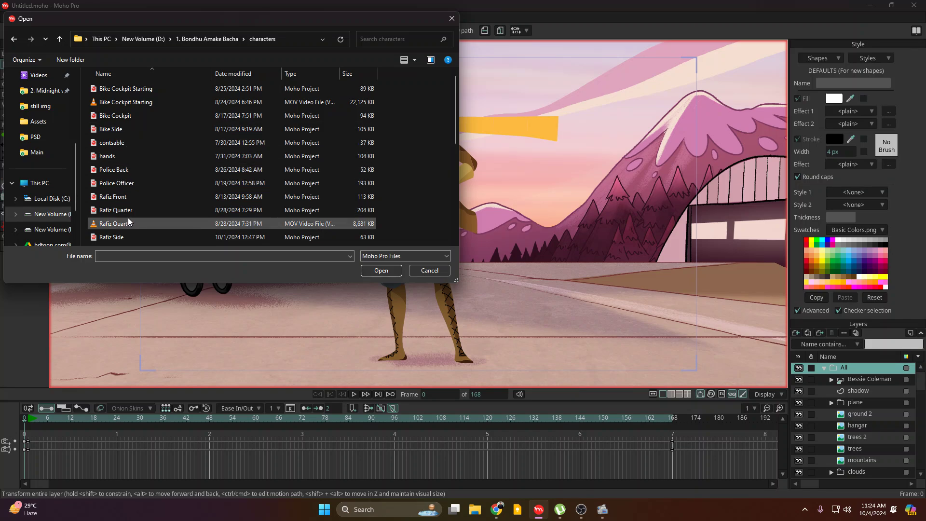
scroll(130, 223, "down", 1)
left_click(137, 172)
left_click(381, 270)
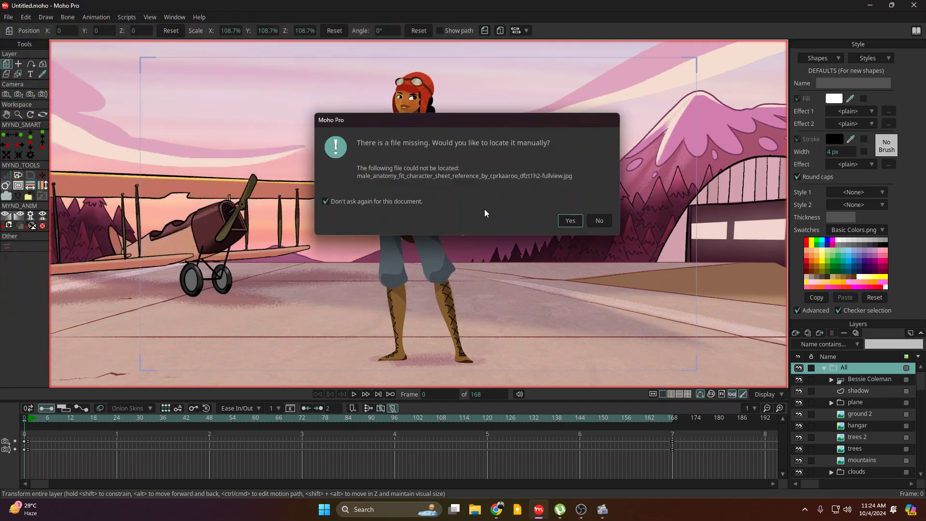
left_click(599, 220)
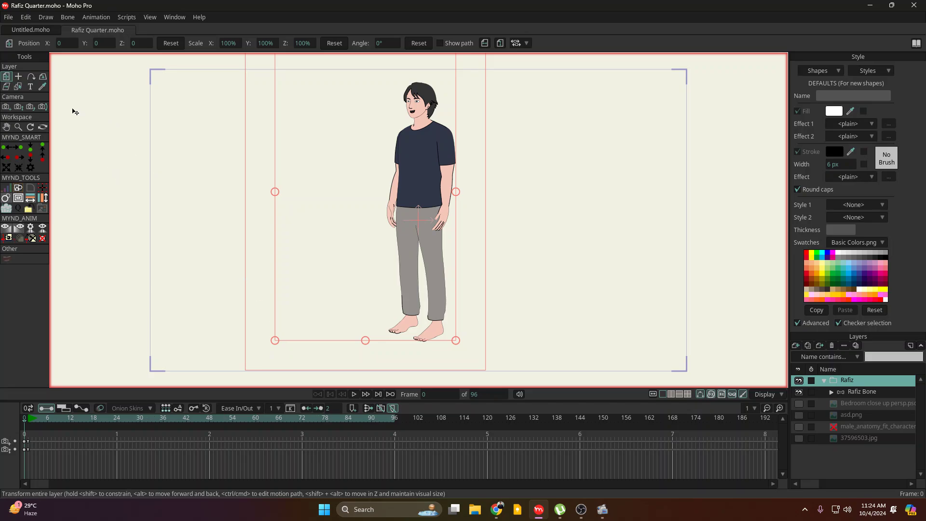
- Open the Tanvir Quarter Moho project from the characters folder and decline locating the missing reference image
left_click(14, 17)
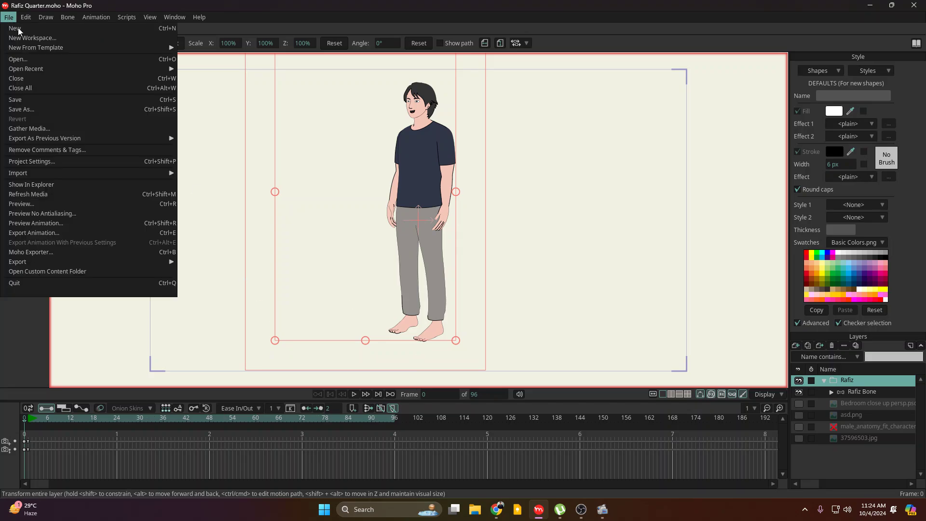
left_click(244, 56)
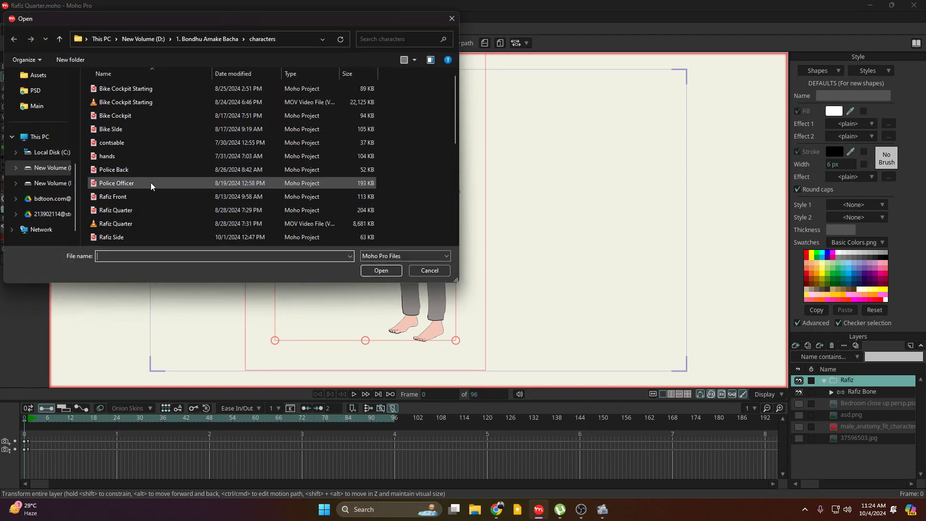
scroll(162, 223, "down", 2)
scroll(173, 231, "down", 4)
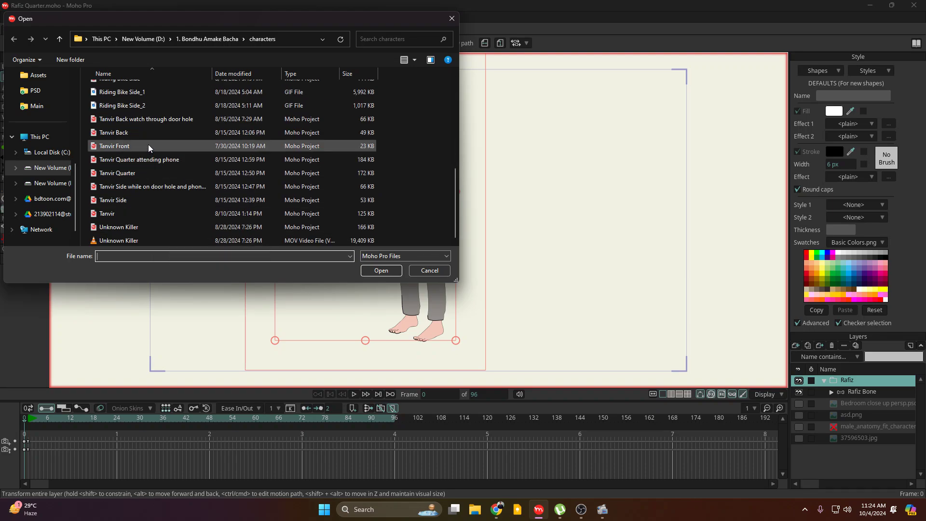
left_click(149, 174)
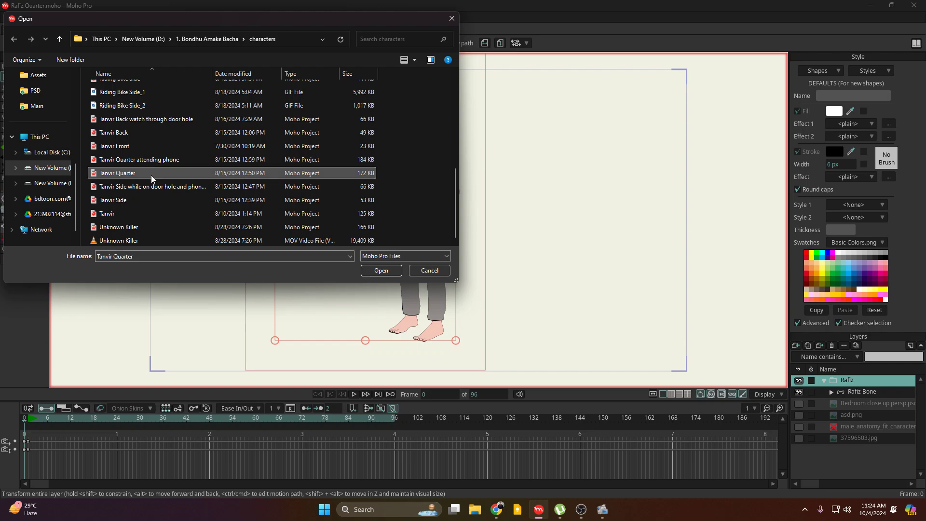
left_click(382, 269)
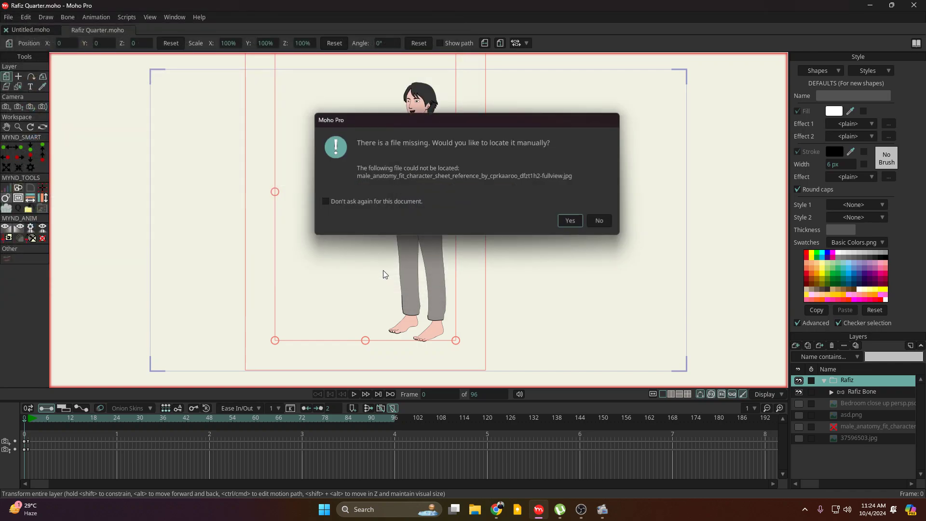
left_click(600, 222)
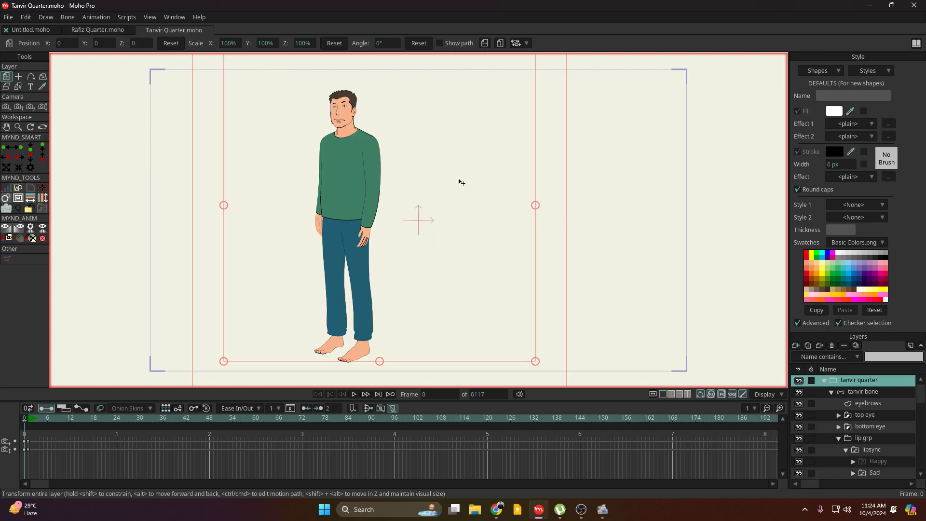
- Open the Police Officer Moho project from the characters folder
left_click(14, 17)
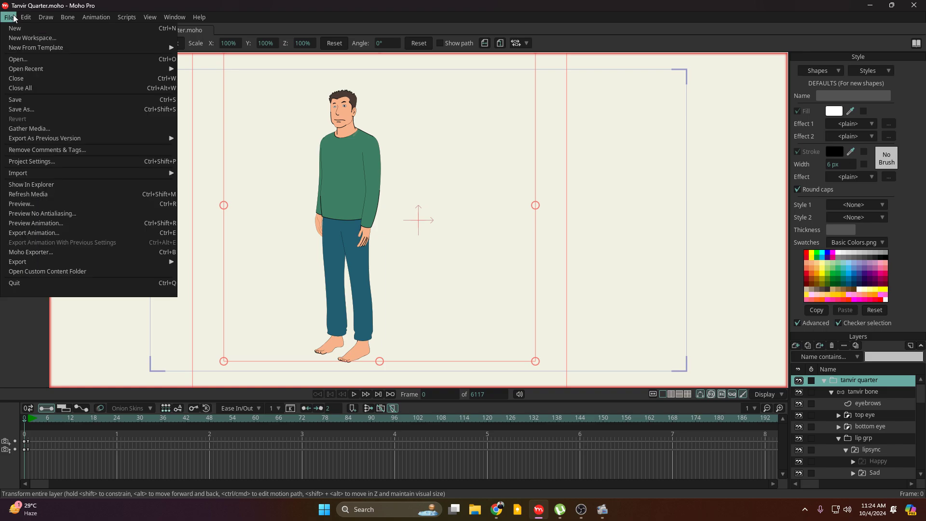
left_click(18, 59)
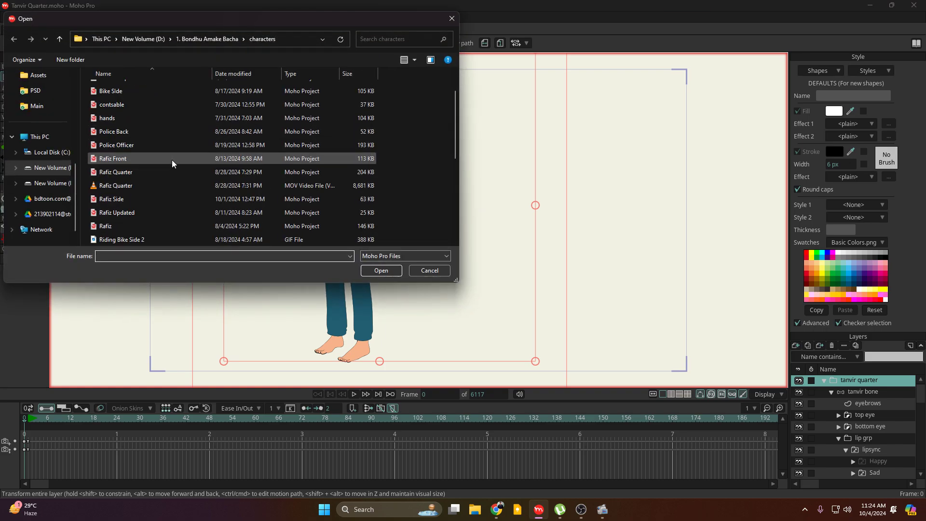
scroll(173, 166, "down", 1)
scroll(172, 184, "down", 1)
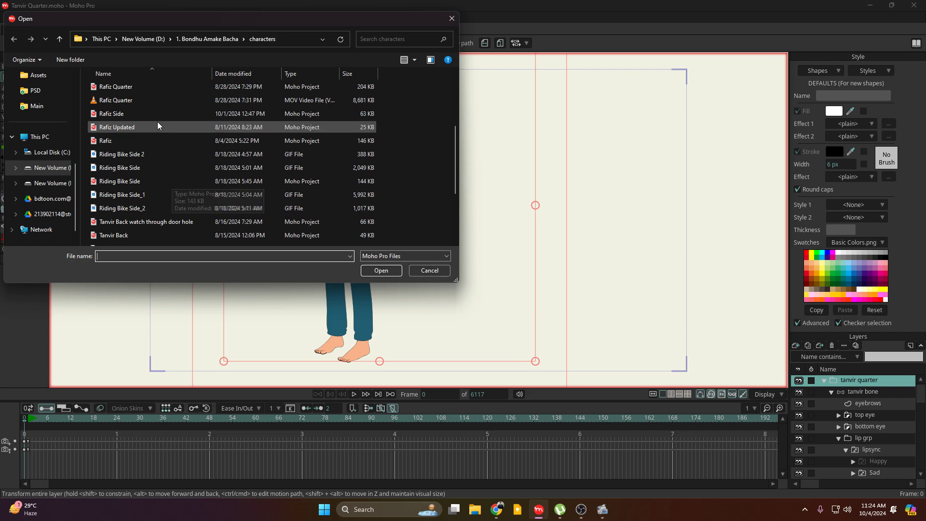
scroll(149, 111, "up", 1)
left_click(152, 102)
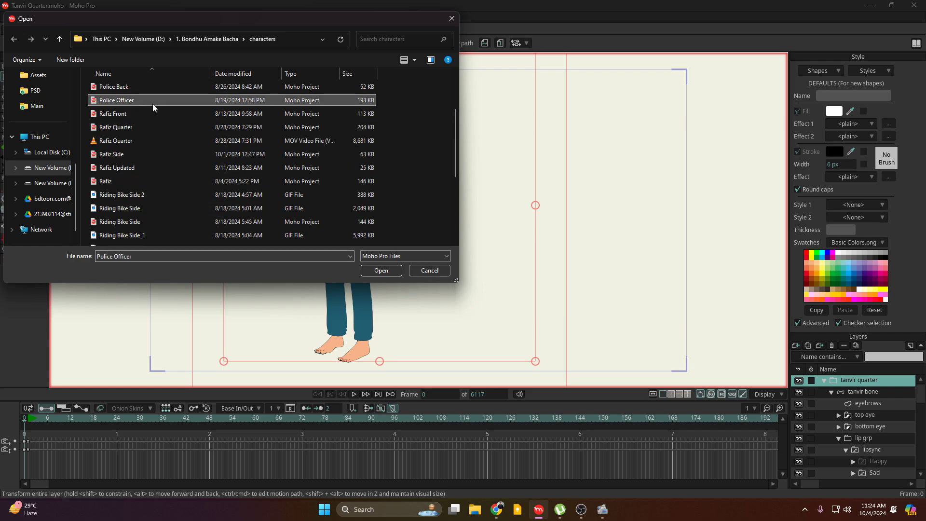
left_click(381, 270)
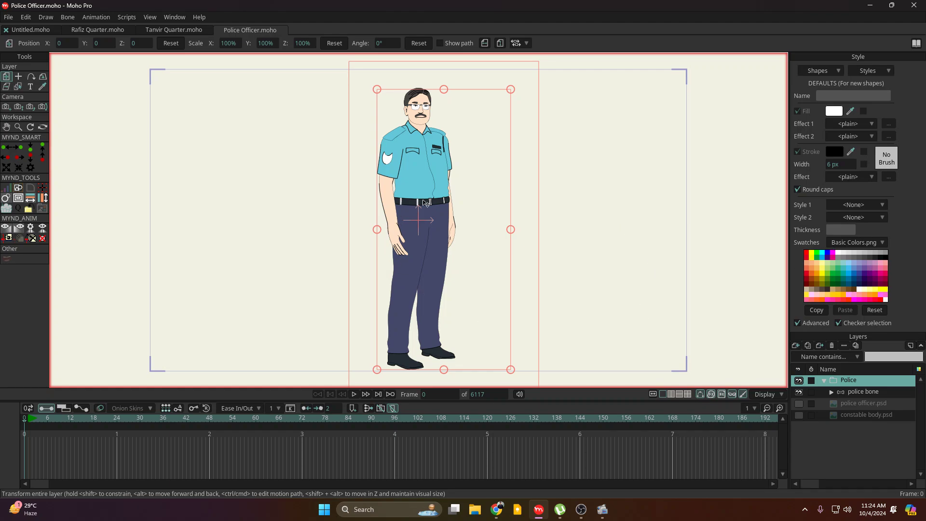
- Select the police bone layer and activate the Manipulate Bones tool
scroll(429, 159, "up", 3)
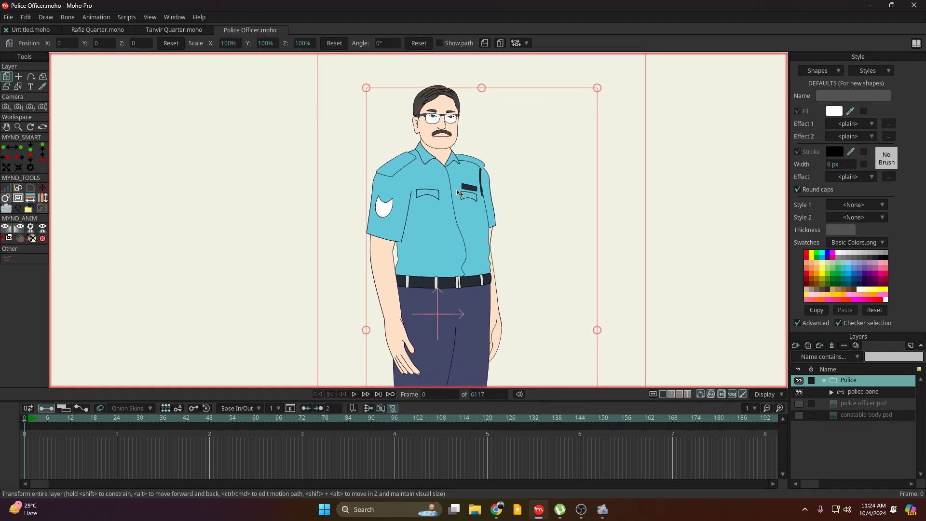
scroll(458, 193, "down", 1)
scroll(456, 219, "down", 1)
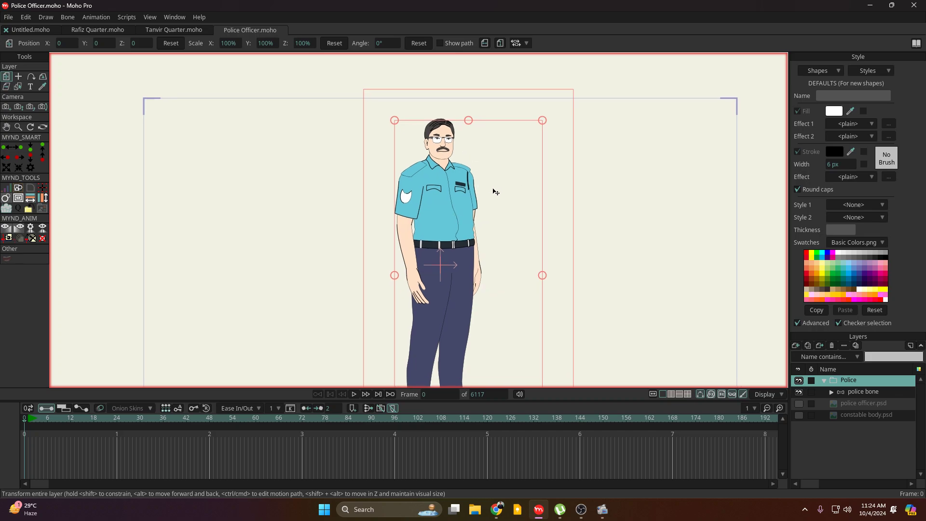
left_click(852, 392)
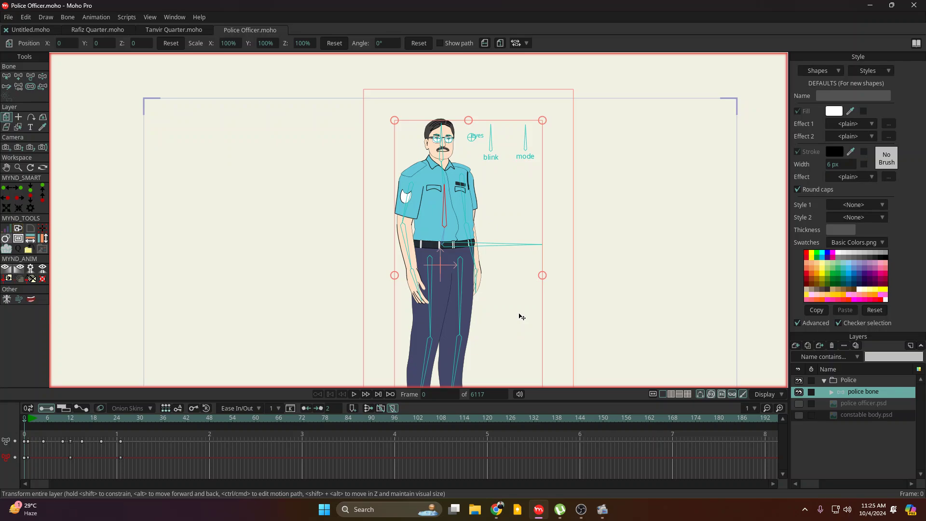
left_click_drag(486, 292, 476, 239)
key("z")
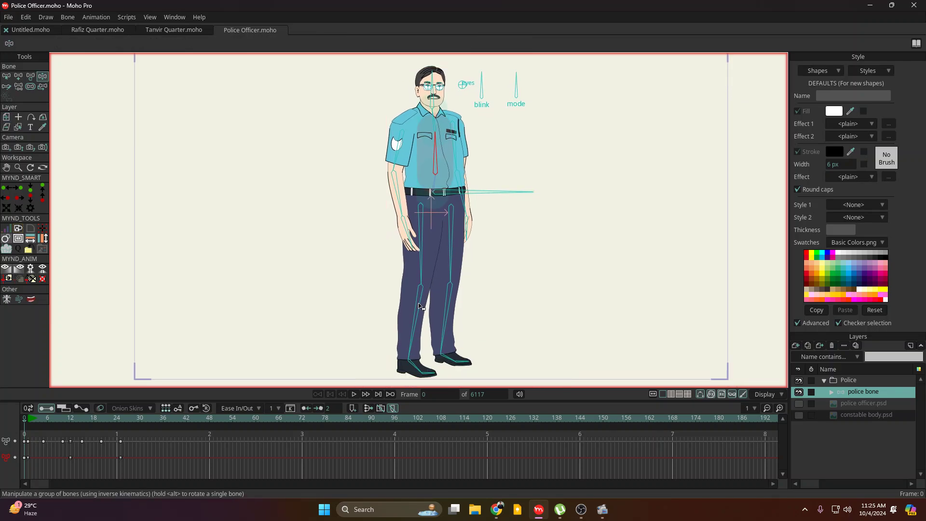
- Try out the police officer's rig by bending a leg backward, leaning the torso and repositioning the arms
left_click_drag(418, 306, 381, 255)
scroll(399, 270, "up", 3)
left_click_drag(506, 338, 500, 161)
scroll(534, 211, "down", 2)
left_click_drag(519, 200, 494, 266)
left_click_drag(449, 228, 549, 156)
left_click_drag(476, 176, 495, 255)
left_click_drag(496, 193, 528, 197)
scroll(549, 238, "up", 7)
scroll(511, 183, "down", 5)
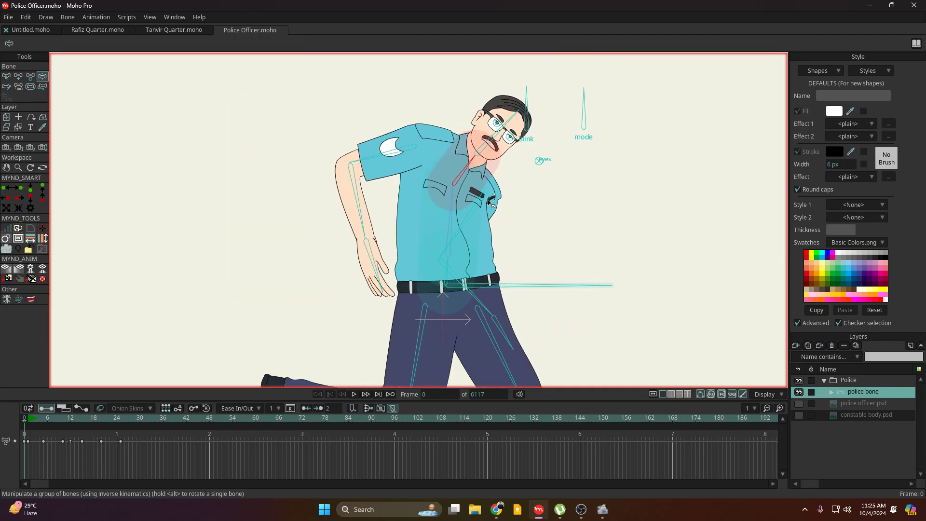
- Try straightening the police officer's upper body and head, then undo the test pose back to the original stance
left_click_drag(469, 166, 457, 144)
left_click_drag(456, 145, 470, 190)
scroll(456, 222, "up", 3)
scroll(501, 235, "down", 3)
scroll(490, 184, "up", 2)
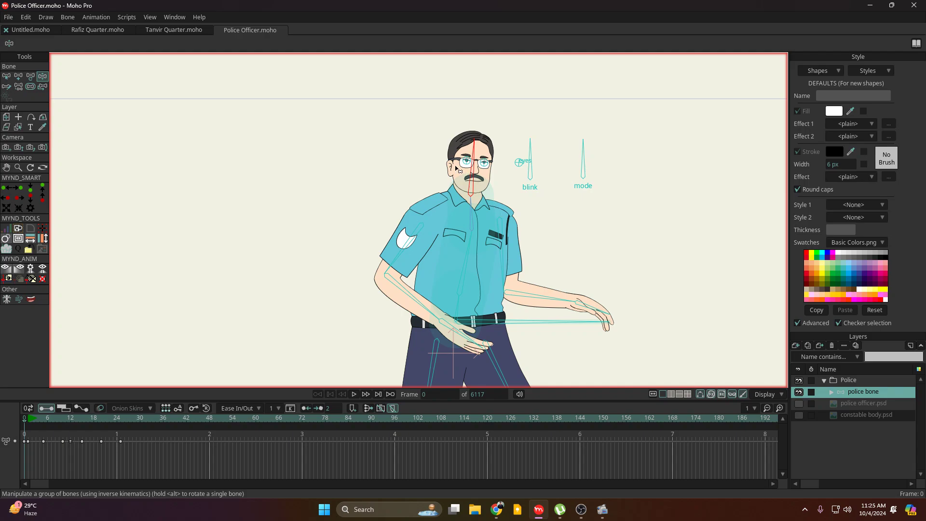
key("ctrl+z")
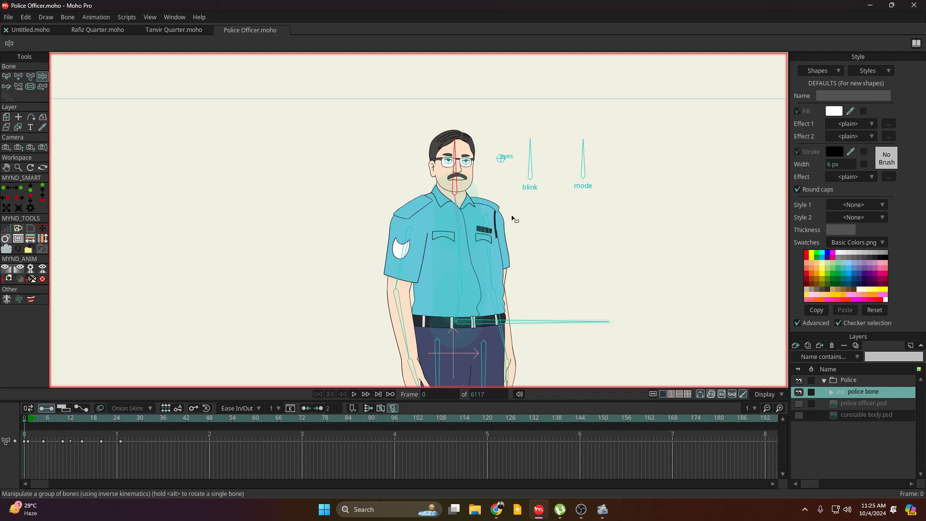
- Move the police officer's eyes control and swing the mode bone to both sides to change the facial expression
scroll(534, 180, "up", 3)
left_click_drag(487, 159, 580, 154)
left_click_drag(641, 165, 756, 115)
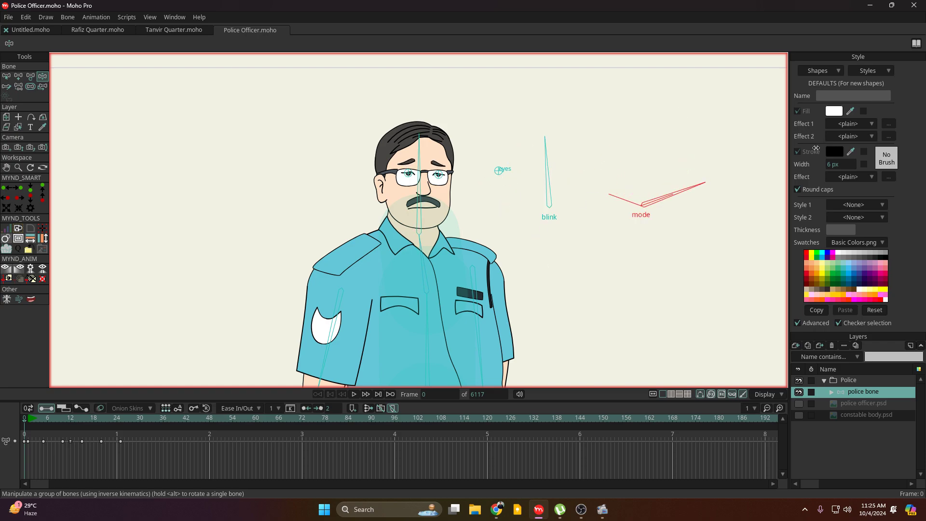
scroll(660, 211, "down", 3)
left_click_drag(681, 197, 560, 194)
left_click_drag(572, 257, 589, 151)
- Move the police officer's front foot outward with its leg bones to spread the stance
scroll(573, 208, "down", 2)
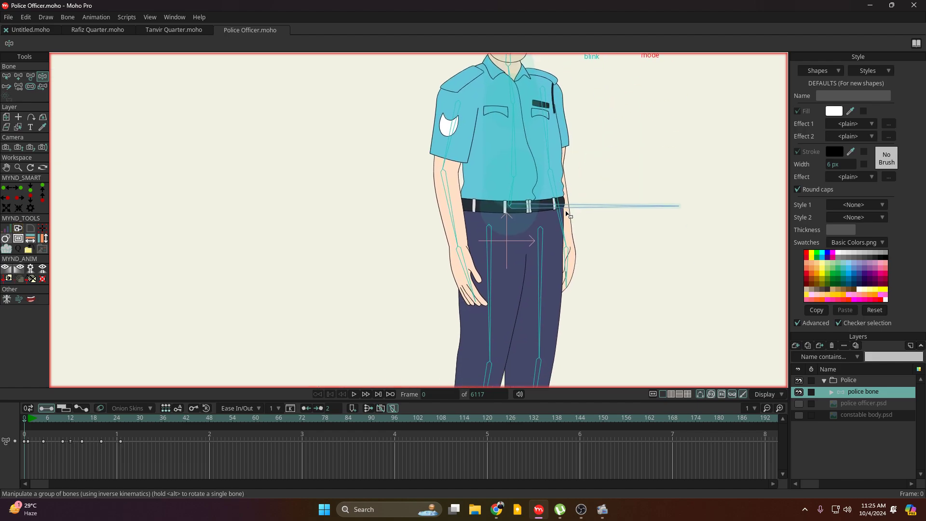
scroll(563, 243, "down", 4)
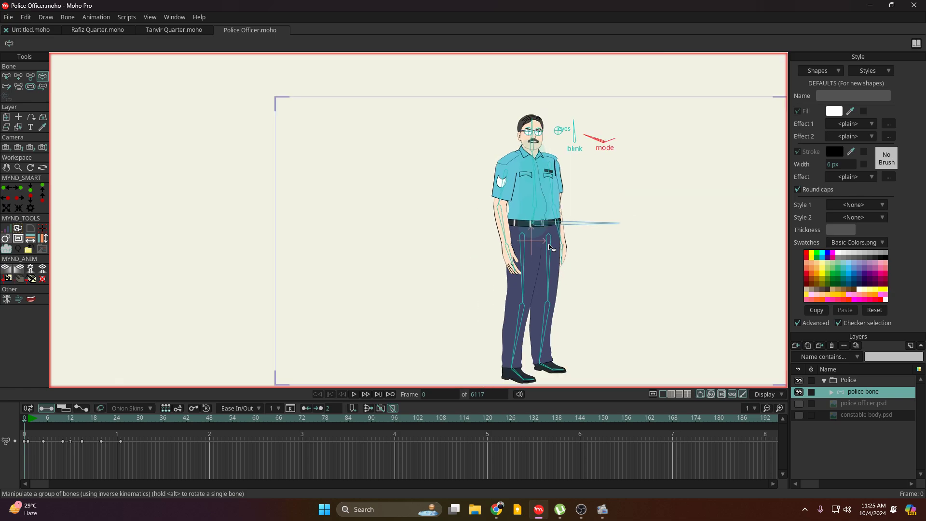
left_click_drag(546, 367, 563, 360)
left_click_drag(541, 180, 478, 157)
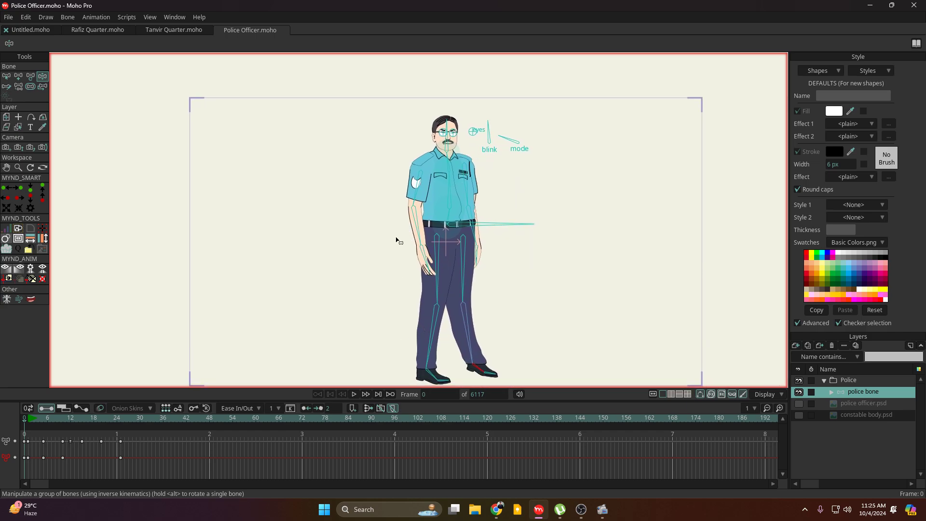
- Switch to the Tanvir Quarter project, select its tanvir bone layer and activate the Manipulate Bones tool
left_click(164, 29)
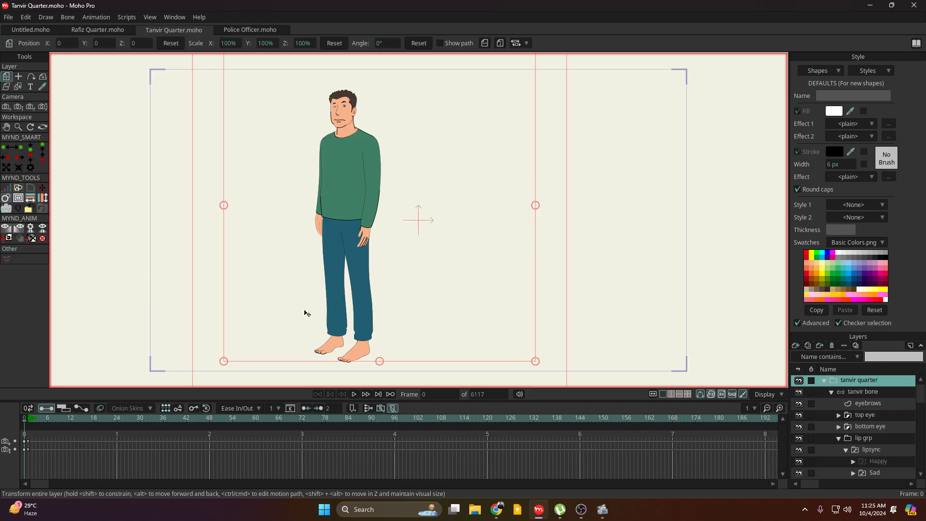
left_click_drag(306, 312, 399, 296)
left_click(831, 391)
left_click(862, 392)
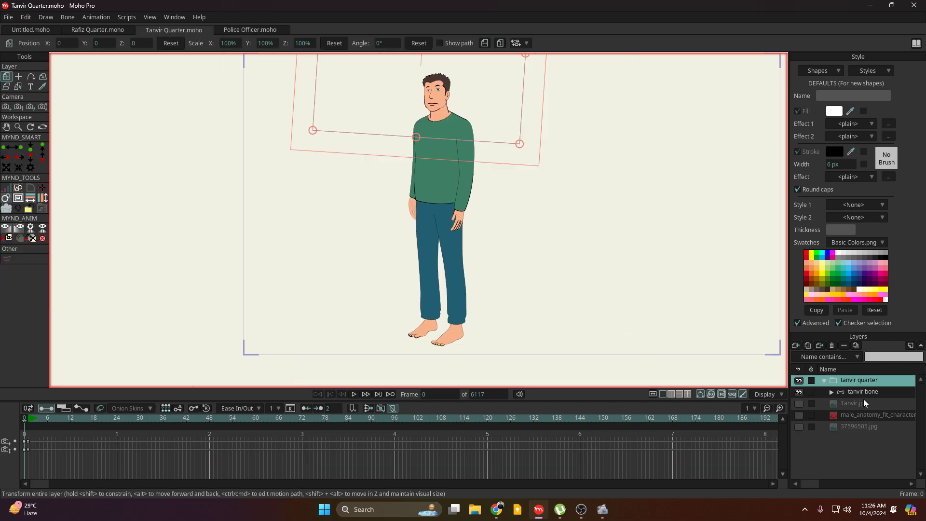
scroll(564, 238, "up", 4)
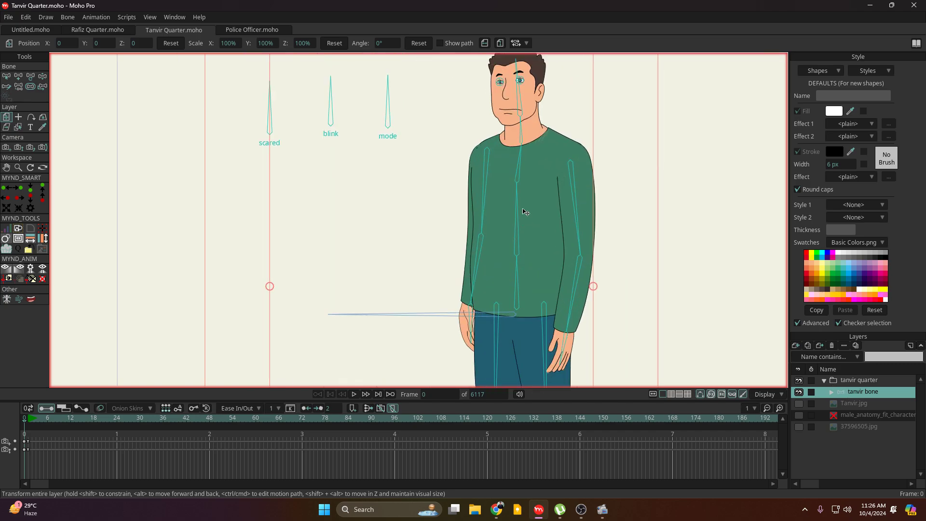
left_click_drag(522, 211, 513, 269)
key("z")
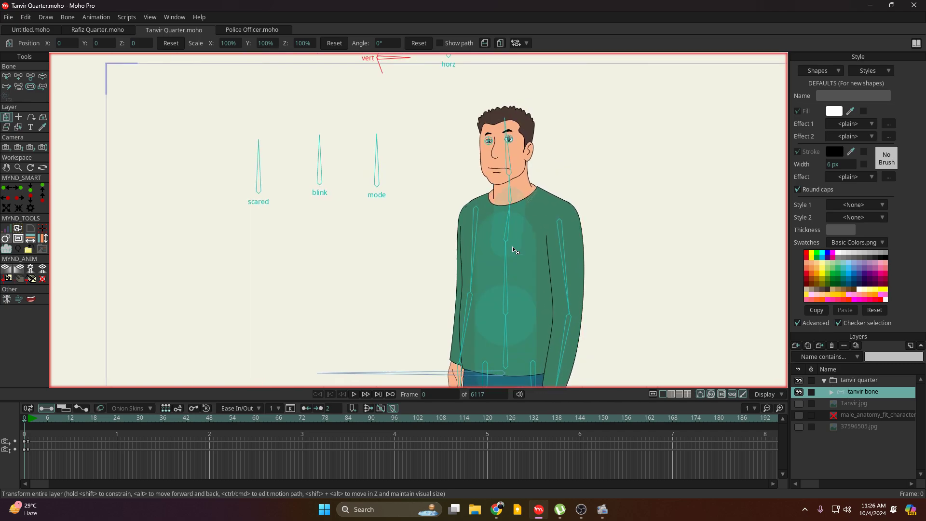
- Pose the green-sweater character's near arm outward with the elbow bent and the hand raised beside the head
left_click_drag(527, 170, 522, 149)
scroll(536, 187, "down", 2)
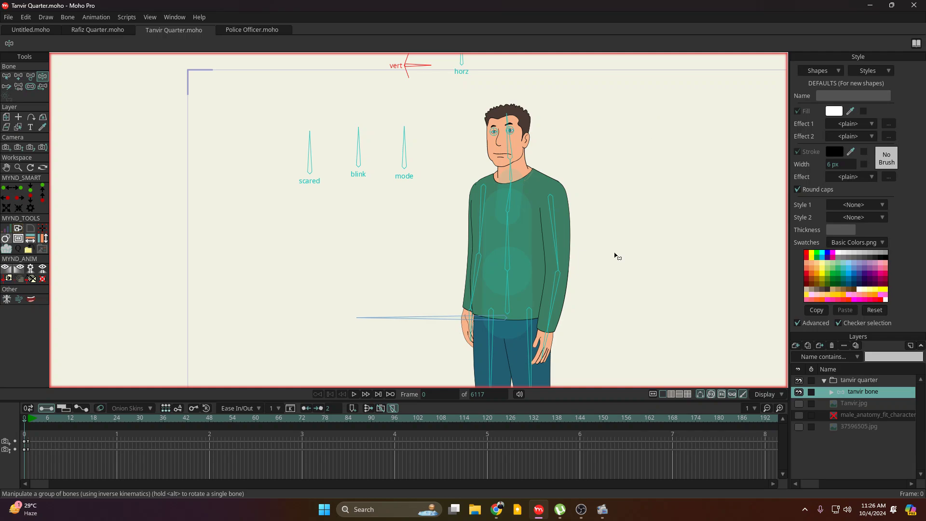
left_click_drag(532, 221, 525, 205)
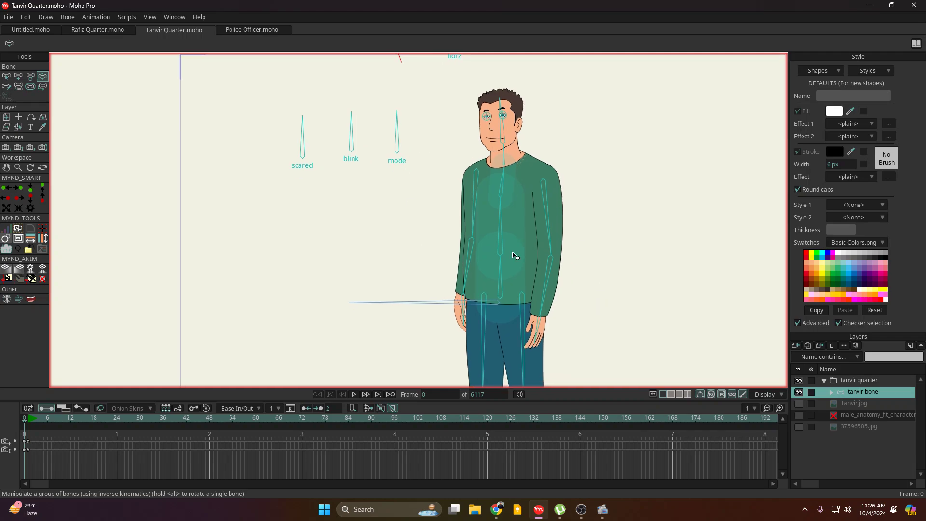
left_click_drag(544, 273, 516, 226)
left_click_drag(412, 209, 464, 251)
left_click_drag(527, 266, 561, 230)
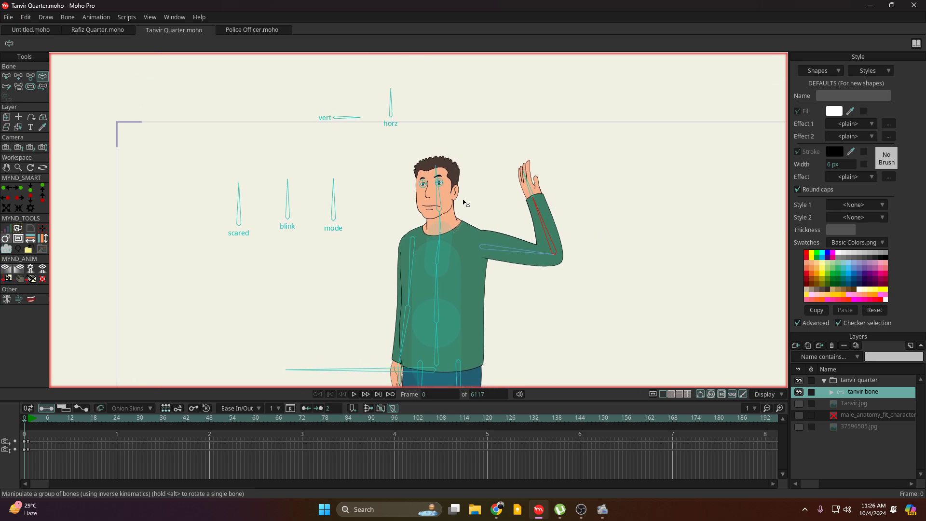
scroll(548, 234, "up", 3)
left_click_drag(547, 235, 565, 206)
scroll(435, 289, "down", 2)
left_click_drag(379, 306, 411, 265)
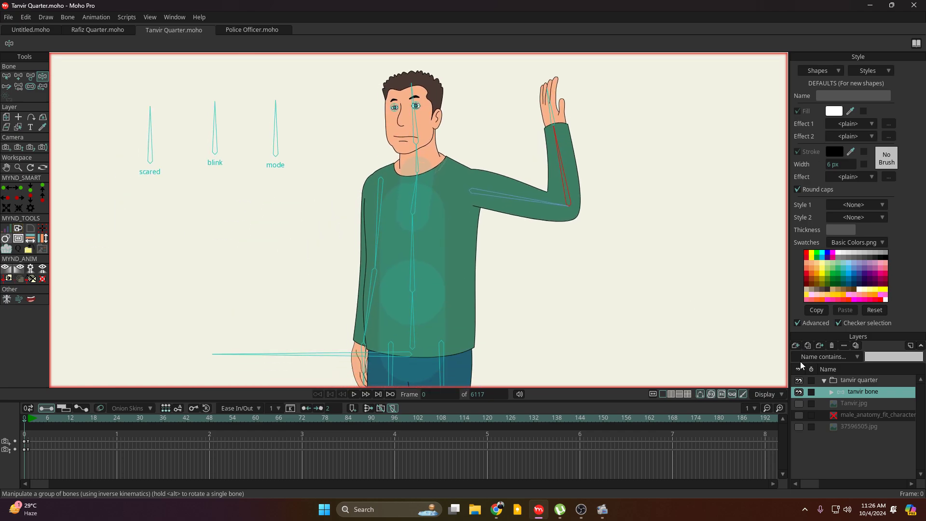
- Expand the tanvir bone layer and examine how the character's face layers are organised
left_click(831, 391)
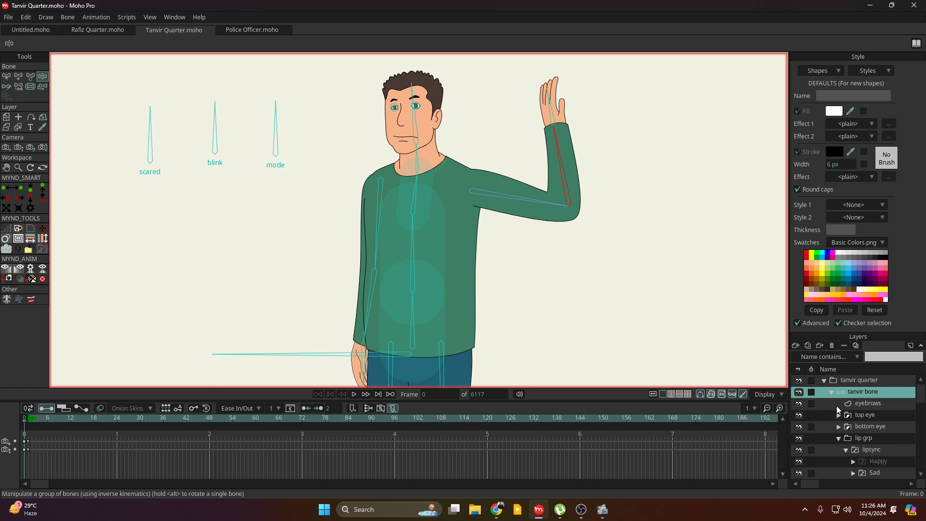
left_click(831, 392)
left_click(830, 392)
scroll(844, 432, "down", 1)
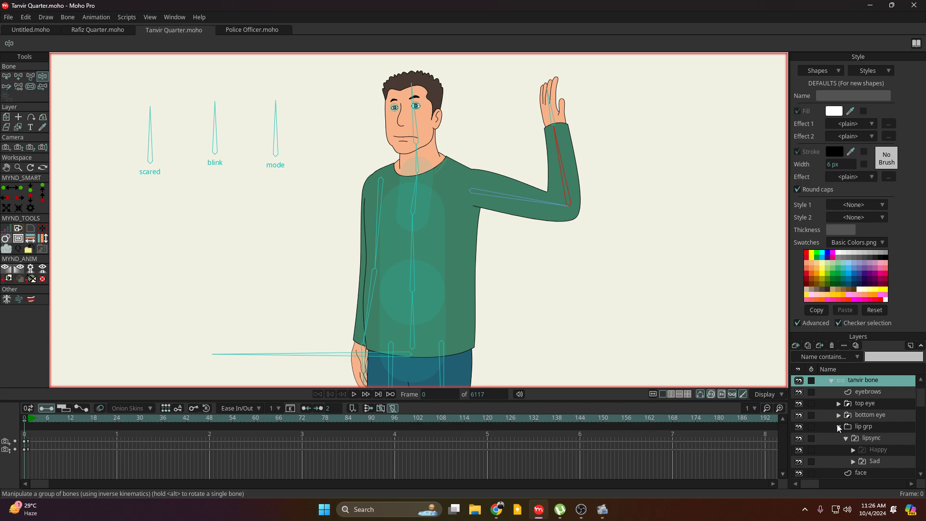
- Collapse the lip grp layer, then pick the character's shirt on the canvas and hide its layer
scroll(849, 453, "down", 1)
left_click(839, 416)
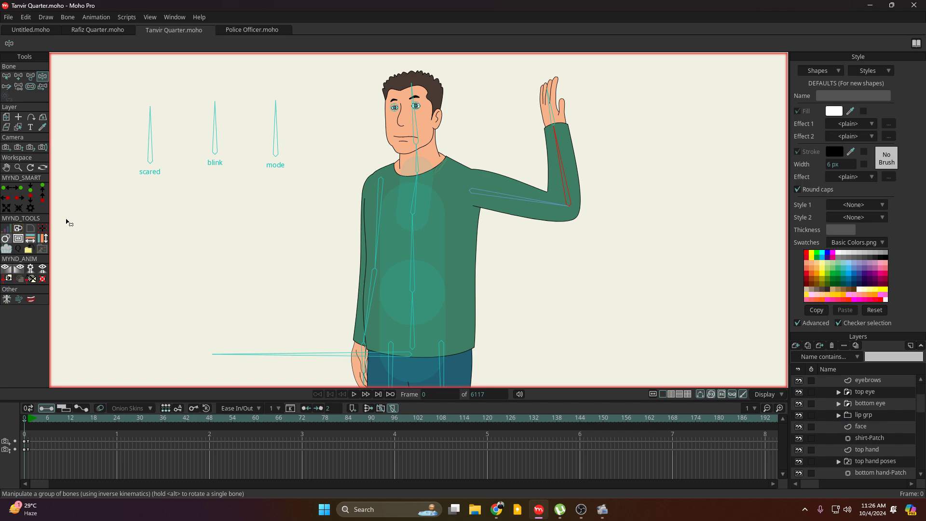
left_click(18, 127)
left_click(405, 234)
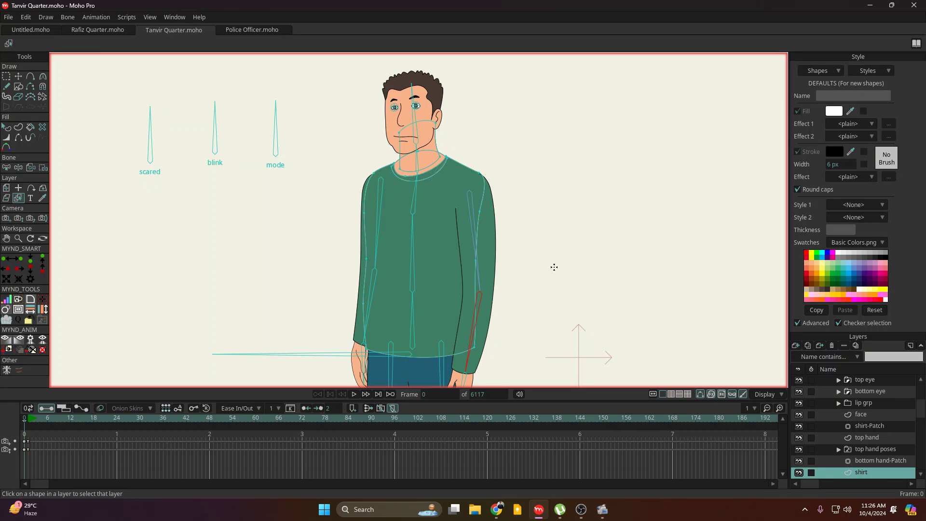
left_click(800, 473)
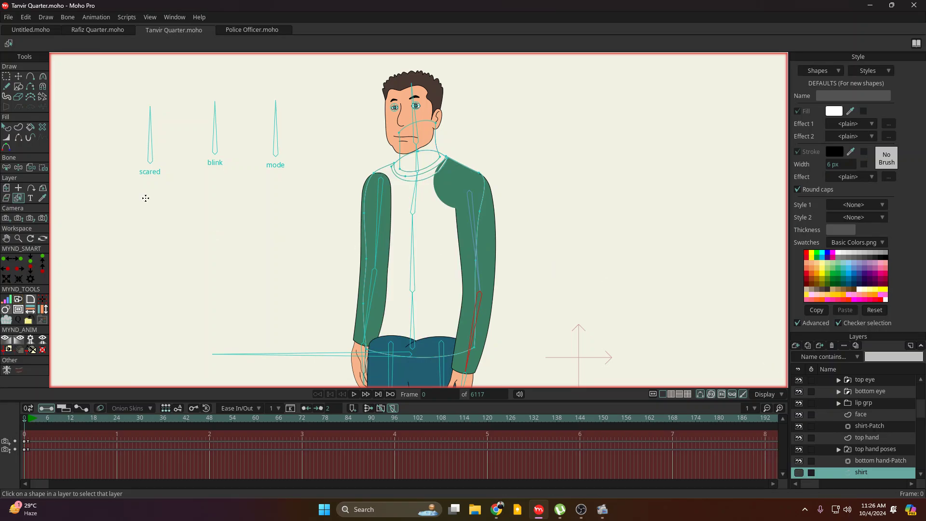
- Select the tanvir bone layer and bend the far arm outward and across the torso, ending with the hand in front of the waist
scroll(861, 423, "up", 2)
left_click(852, 391)
scroll(403, 275, "up", 4)
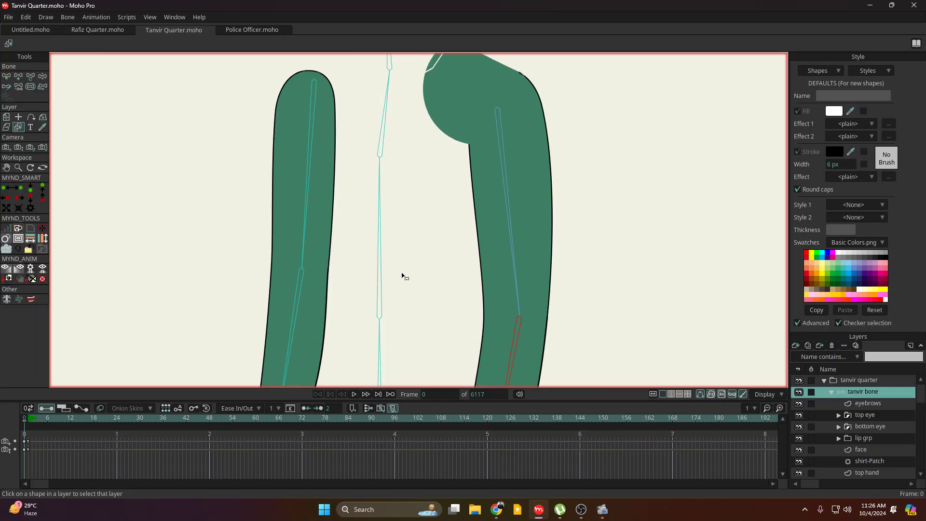
scroll(511, 230, "down", 3)
left_click_drag(465, 263, 319, 65)
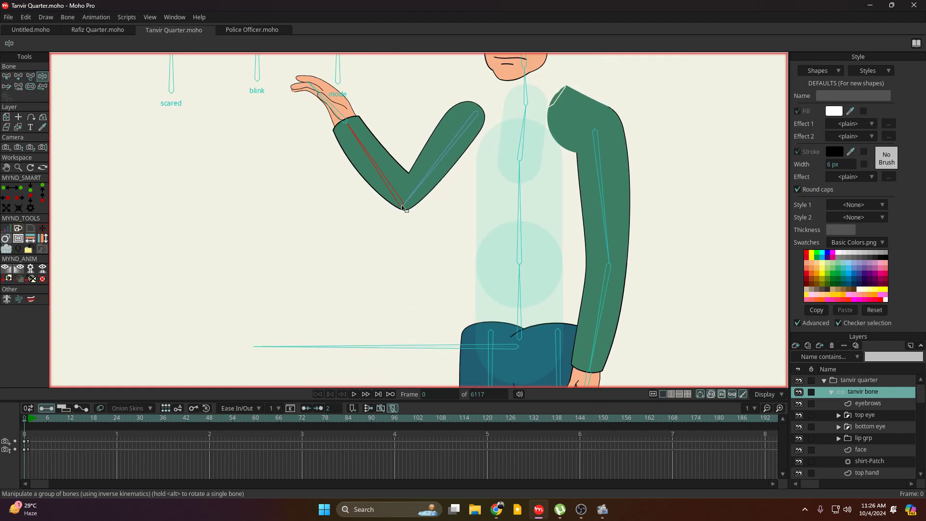
left_click_drag(385, 240, 554, 208)
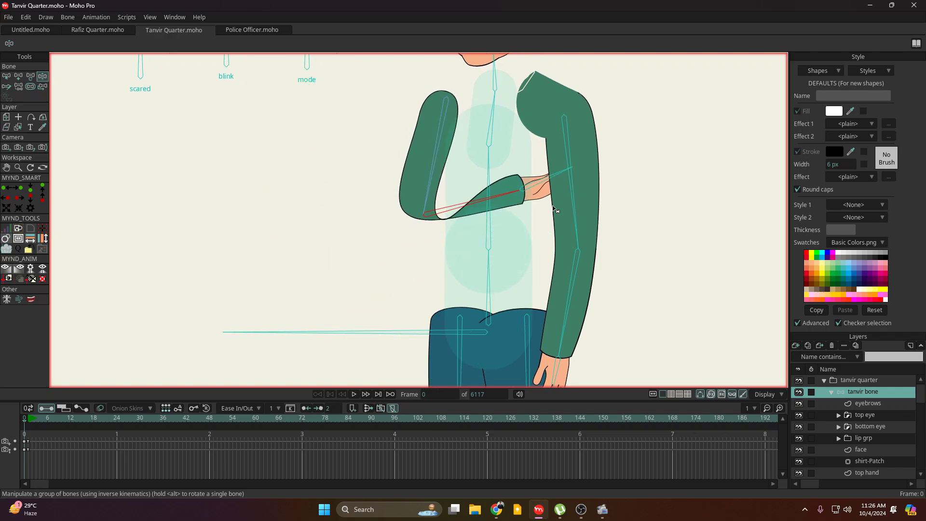
left_click_drag(457, 208, 410, 279)
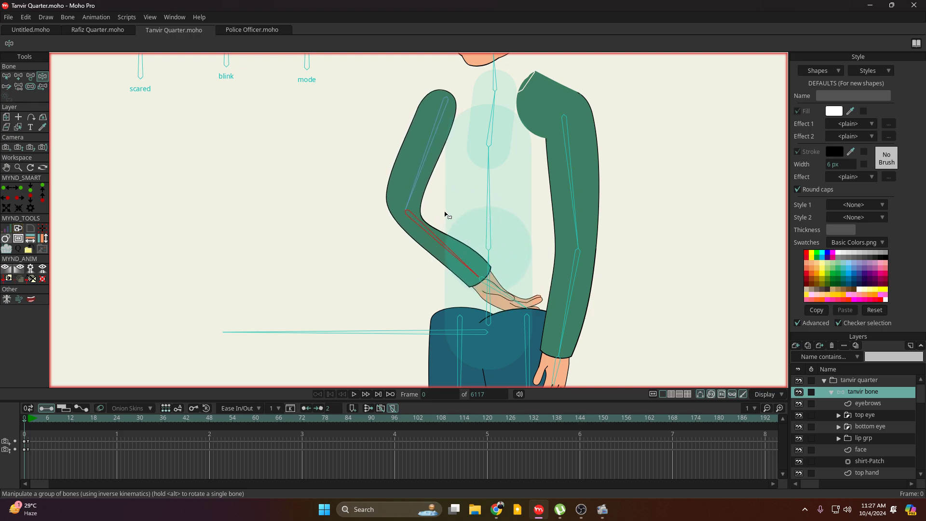
scroll(454, 235, "up", 2)
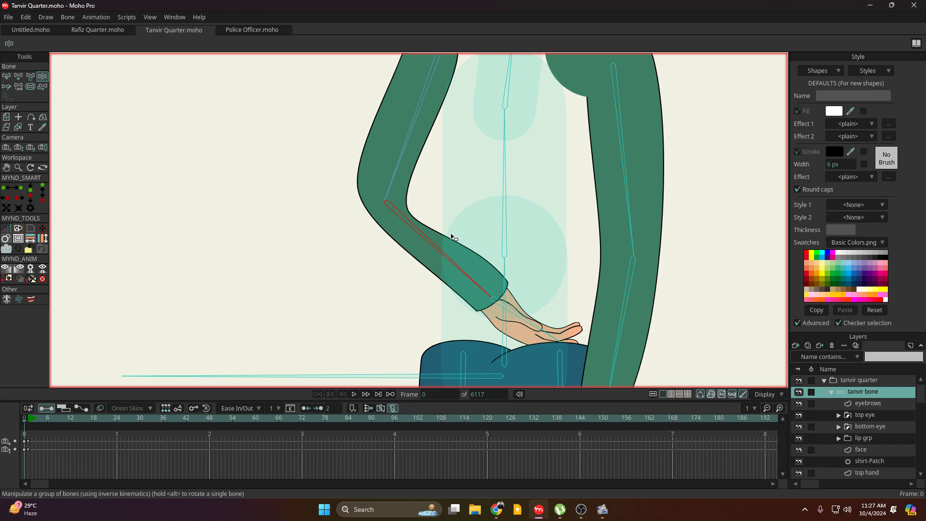
scroll(454, 239, "down", 3)
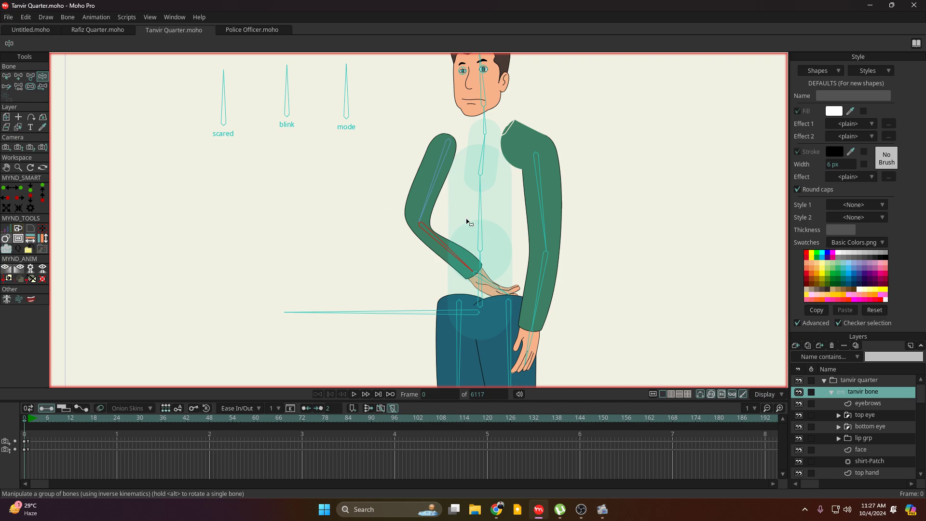
- Show the shirt layer again and shift the far arm's bent elbow slightly outward from the torso
scroll(861, 419, "down", 2)
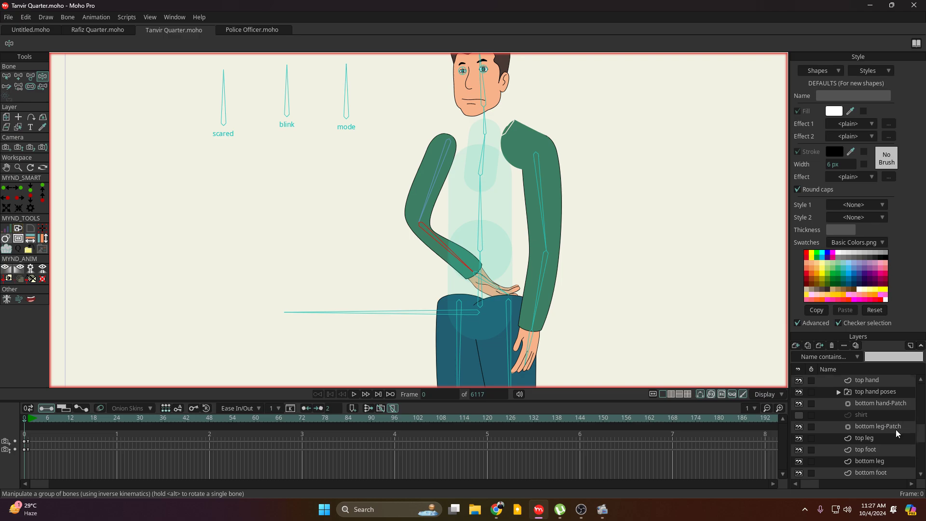
left_click(798, 415)
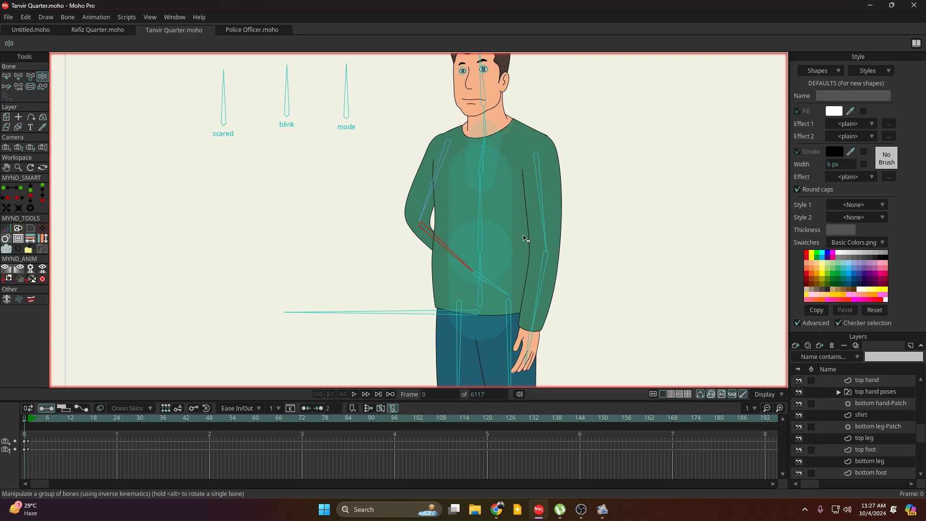
left_click_drag(432, 244, 414, 224)
left_click_drag(413, 220, 421, 227)
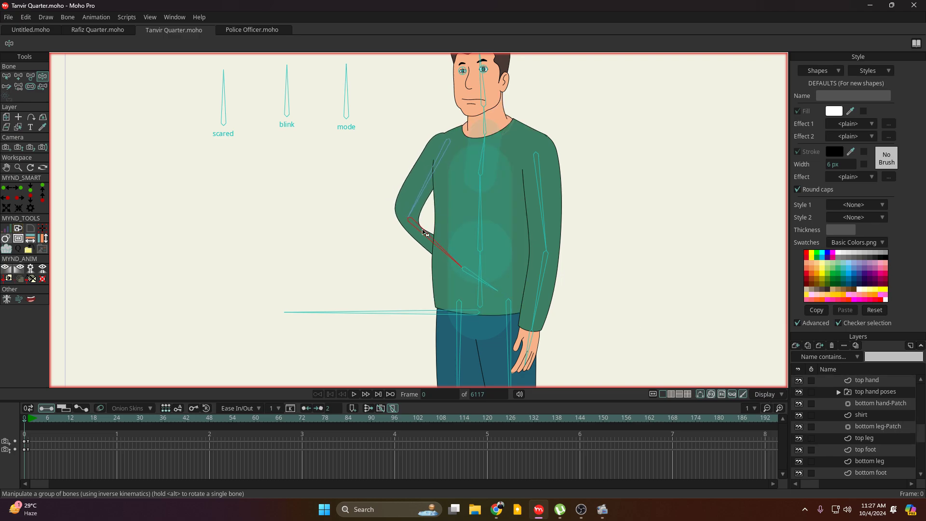
- Select the bottom hand and bottom hand poses layers and move them above the shirt, just below bottom hand-Patch
scroll(864, 417, "down", 2)
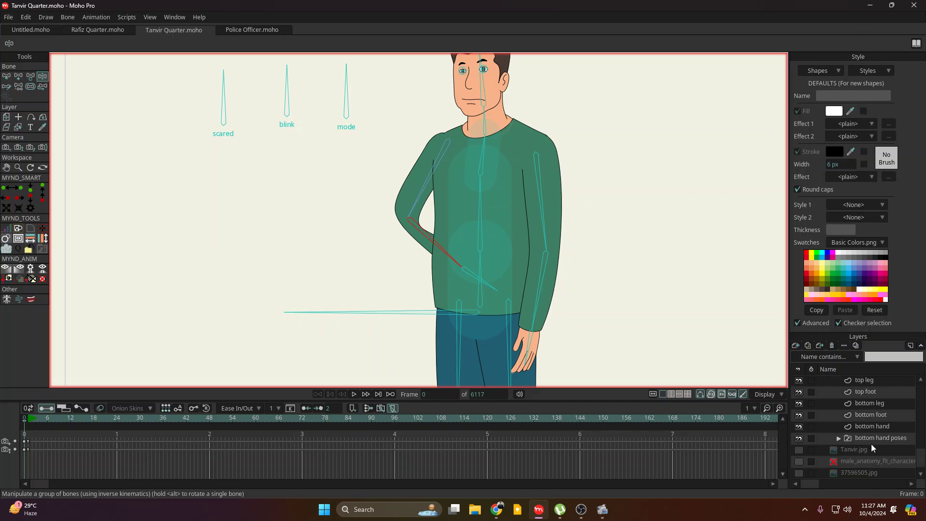
scroll(880, 449, "up", 1)
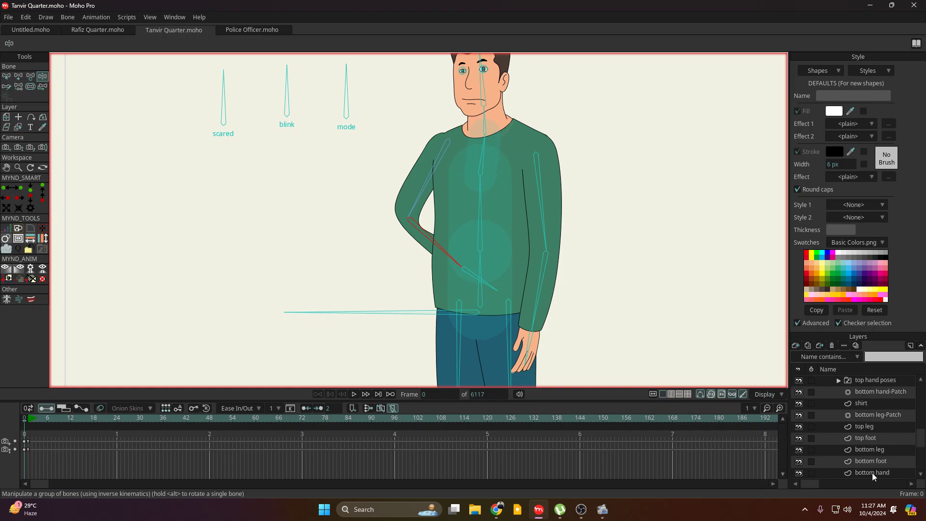
left_click(882, 462)
left_click(874, 476, "shift")
scroll(875, 477, "up", 1)
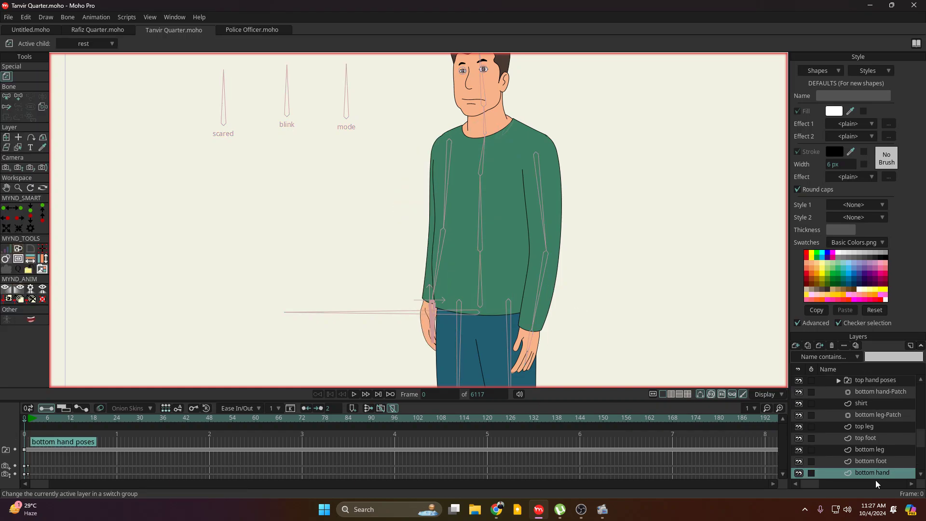
left_click_drag(873, 472, 886, 401)
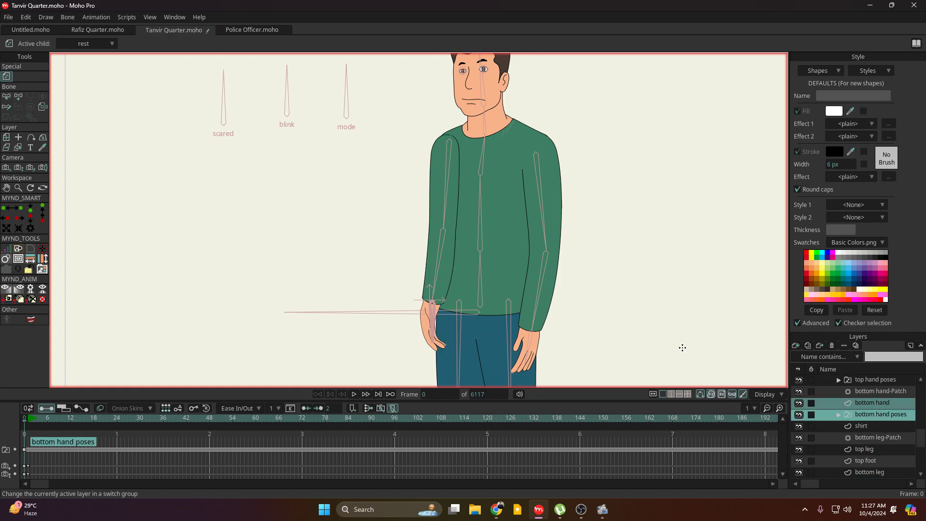
- Select the tanvir bone layer and bend the far arm across the front of the shirt with the forearm nearly horizontal
scroll(859, 415, "up", 2)
scroll(858, 416, "up", 2)
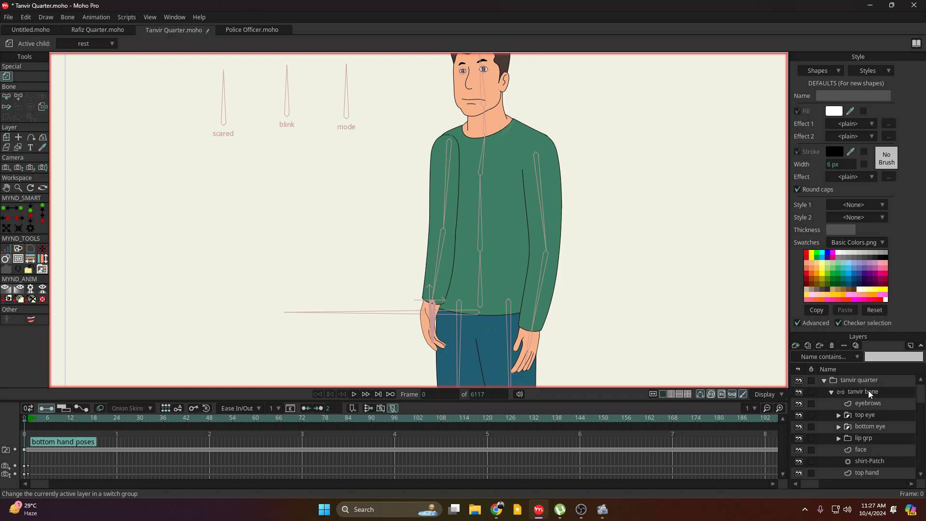
left_click(868, 391)
left_click_drag(433, 273, 488, 189)
scroll(488, 189, "up", 3)
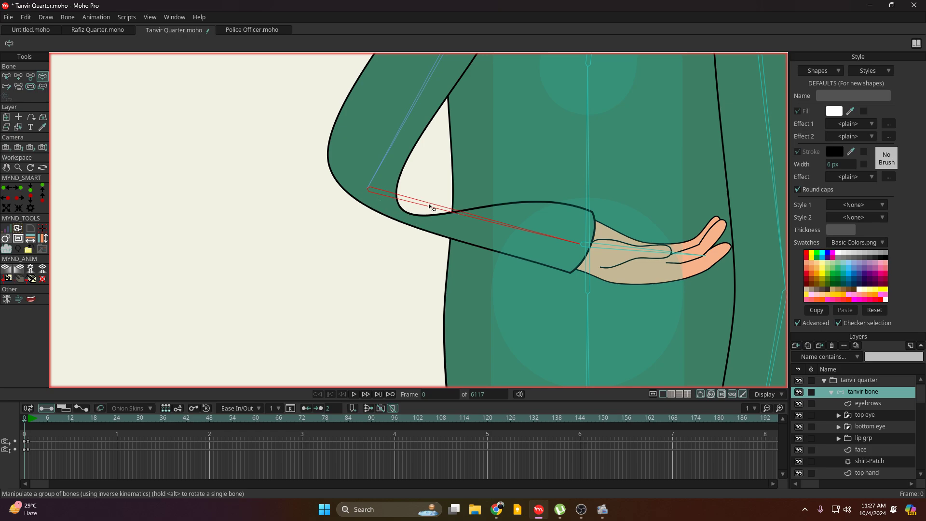
scroll(429, 207, "down", 4)
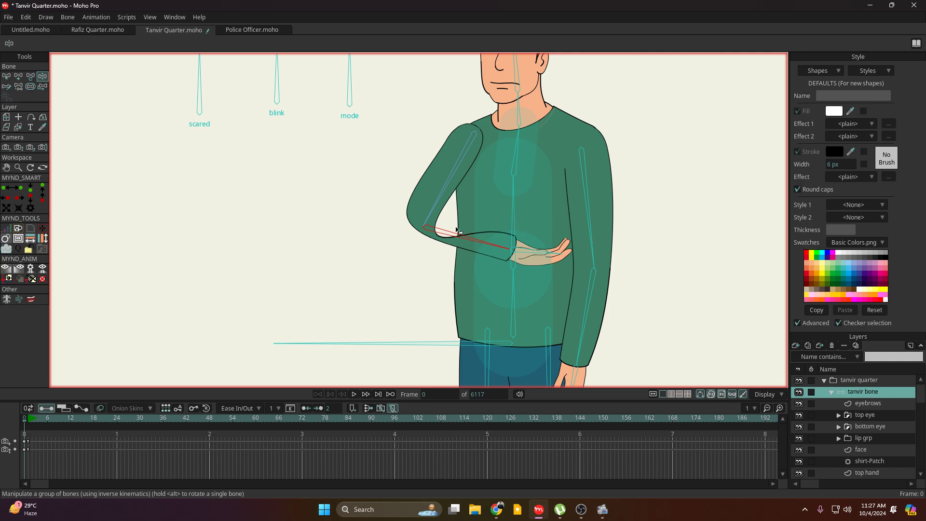
scroll(843, 423, "down", 3)
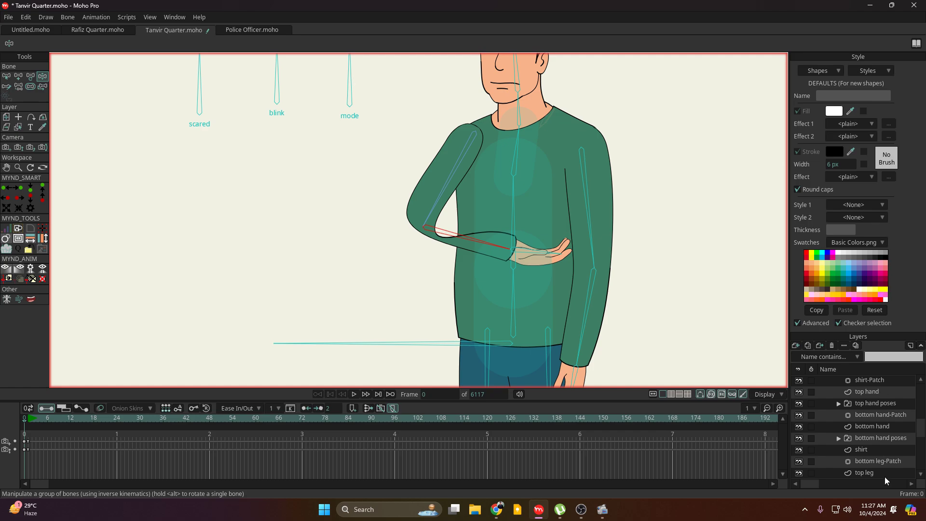
scroll(869, 446, "up", 3)
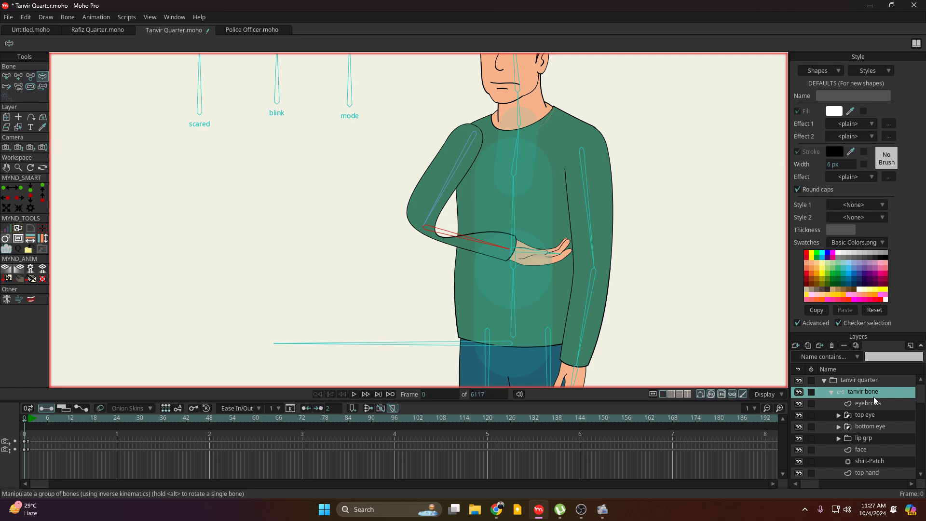
- Open the tanvir bone layer's settings and review its general, bone, depth sort and motion blur options
double_click(874, 393)
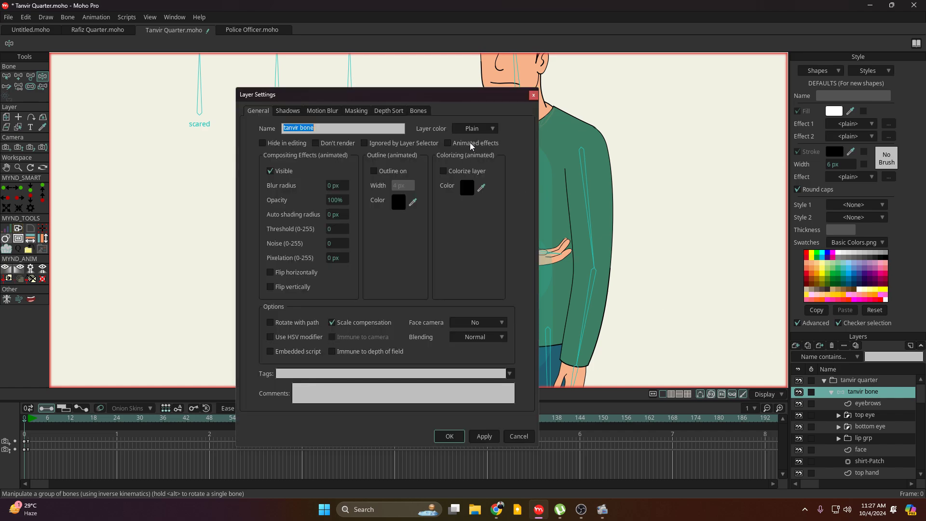
left_click(477, 143)
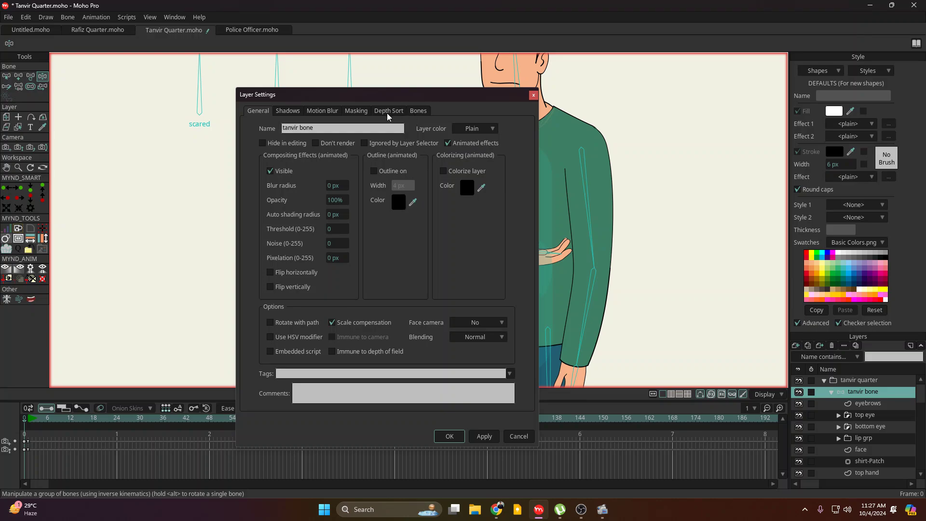
left_click(418, 111)
left_click(388, 112)
left_click(322, 111)
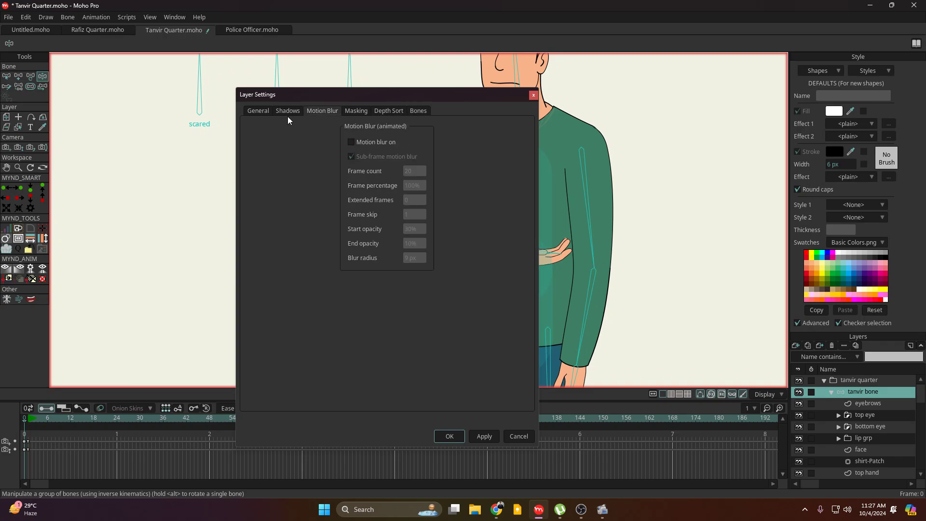
left_click(259, 112)
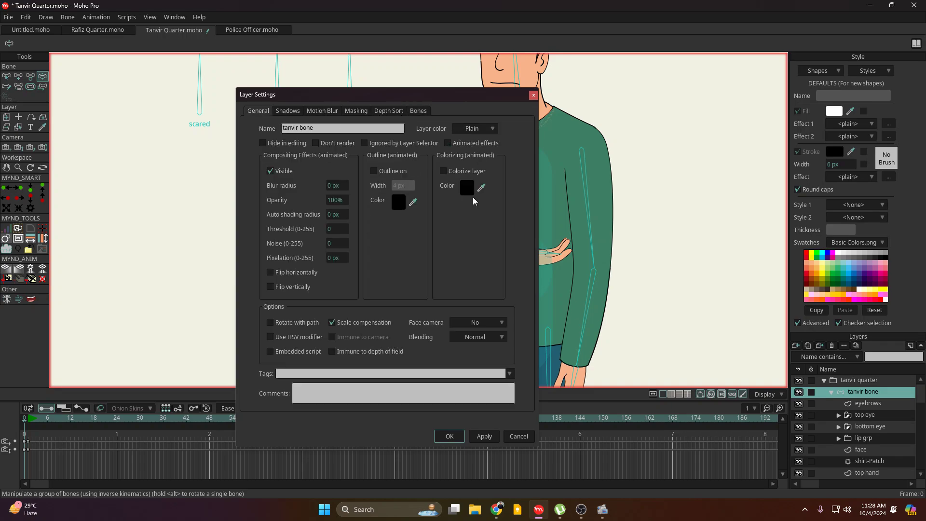
left_click(461, 436)
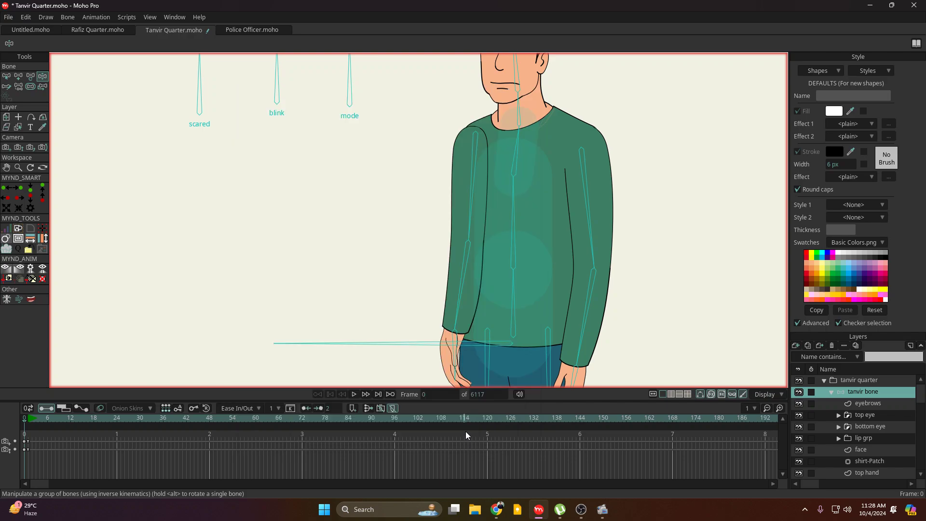
- Check the depth sorting options of the lip grp layer and close its settings without changes
left_click(873, 427)
left_click(871, 437)
double_click(870, 438)
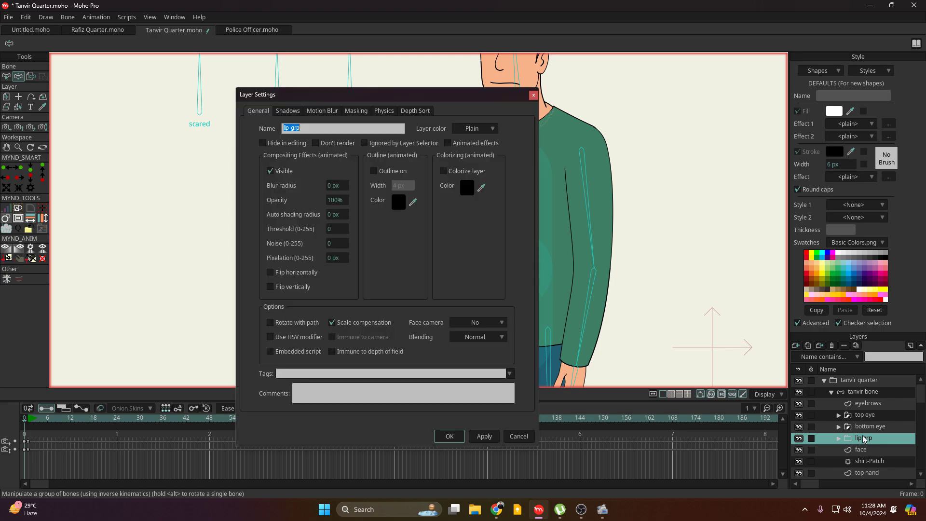
left_click(415, 111)
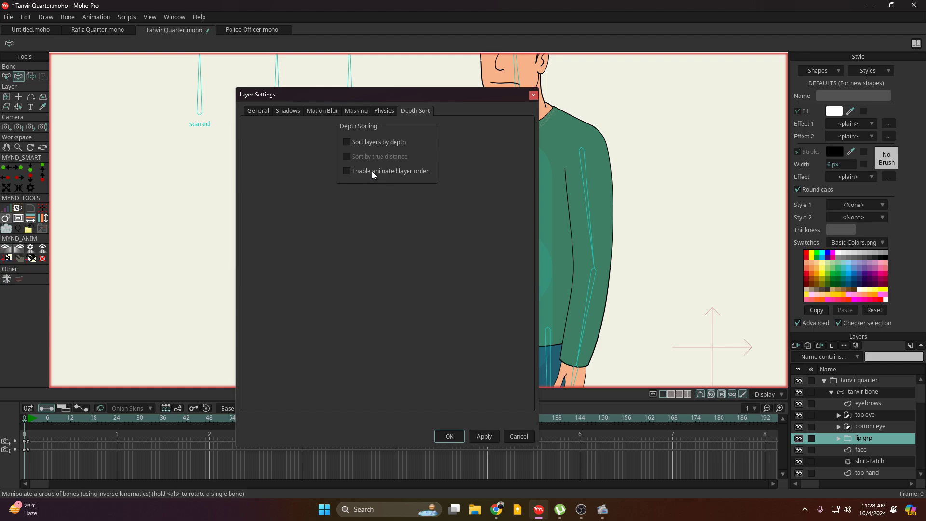
left_click(519, 437)
- Check the animated layer order option in the tanvir bone layer's depth sorting settings, then close them without changes
double_click(873, 392)
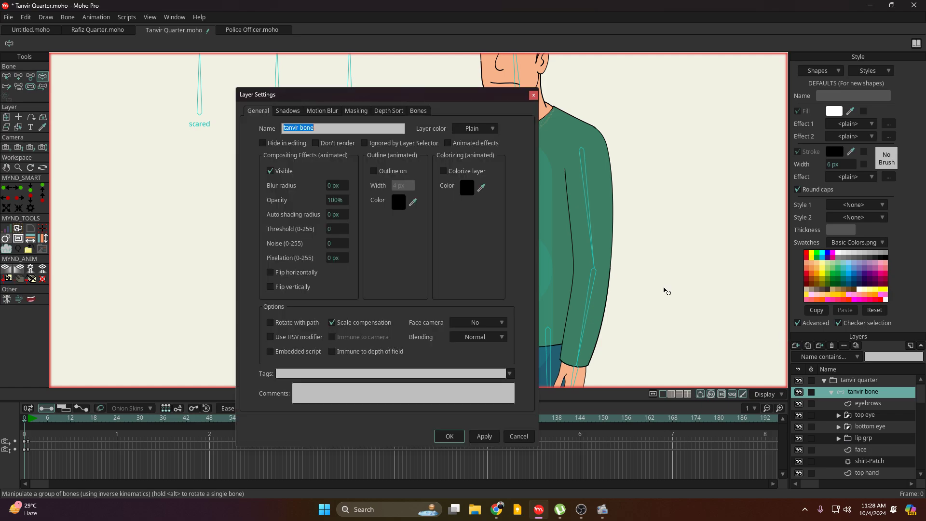
left_click(397, 112)
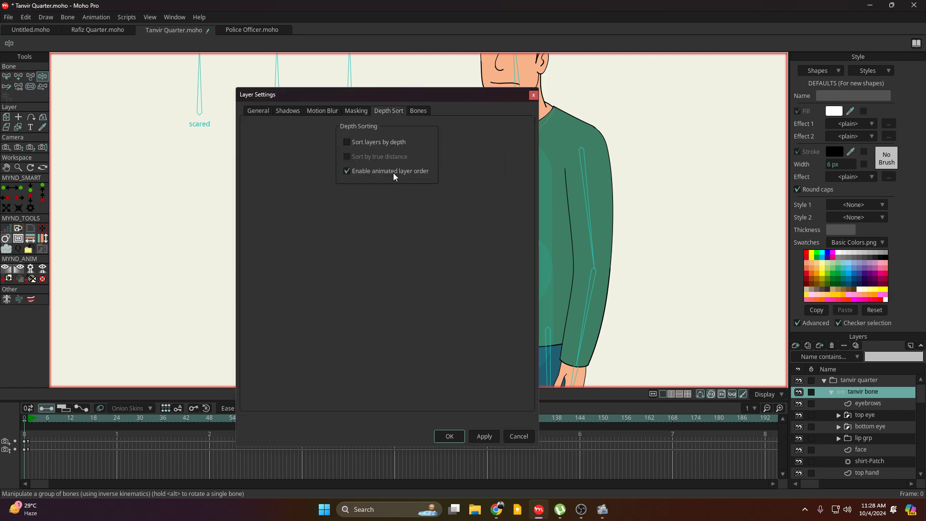
left_click(518, 439)
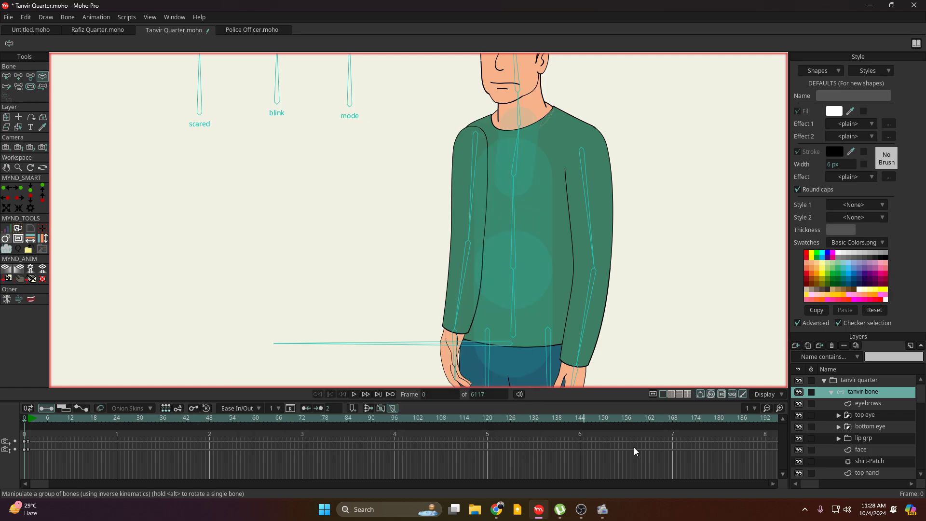
double_click(860, 394)
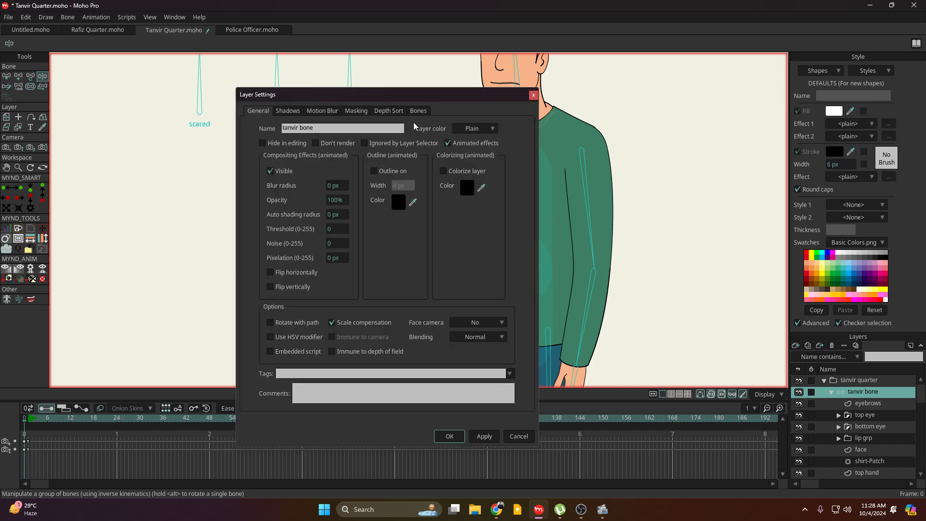
left_click(399, 112)
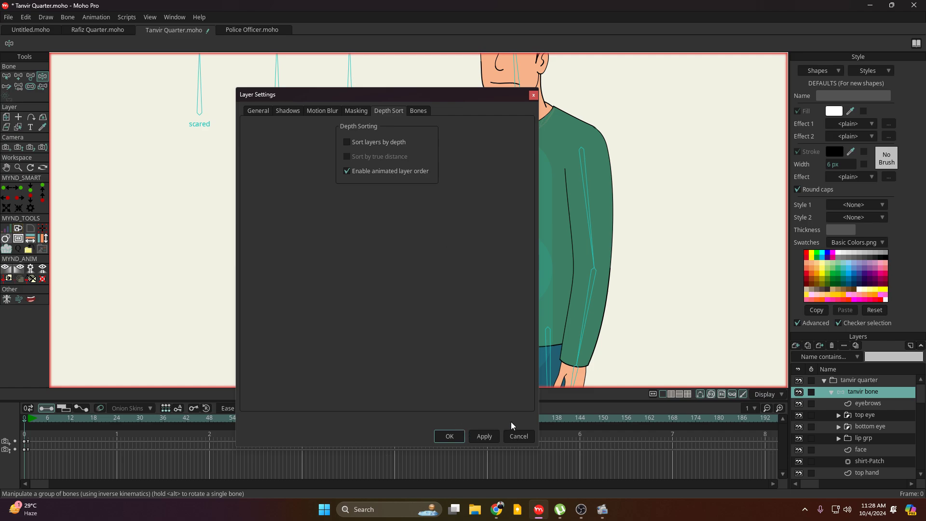
left_click(520, 439)
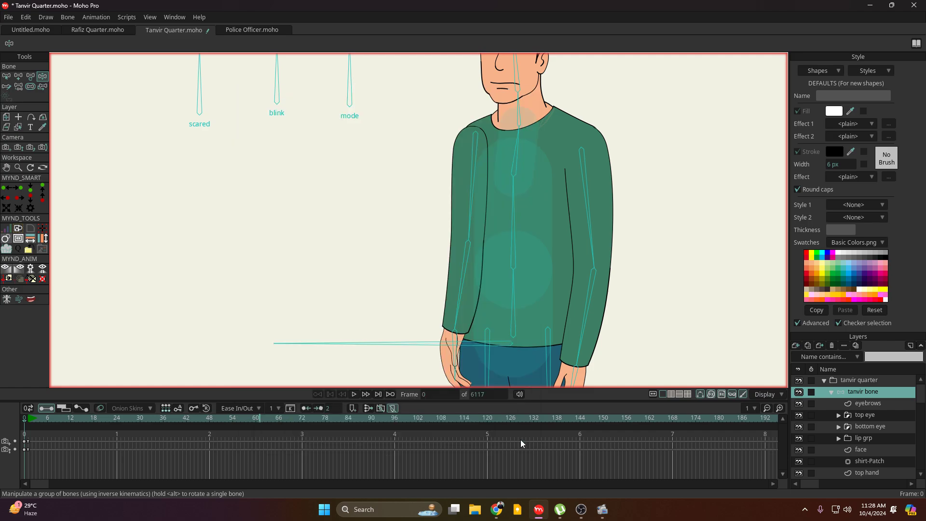
- At frame 48, enable animated layer order in the tanvir bone layer's depth sorting settings and confirm
left_click(209, 418)
scroll(619, 282, "down", 6)
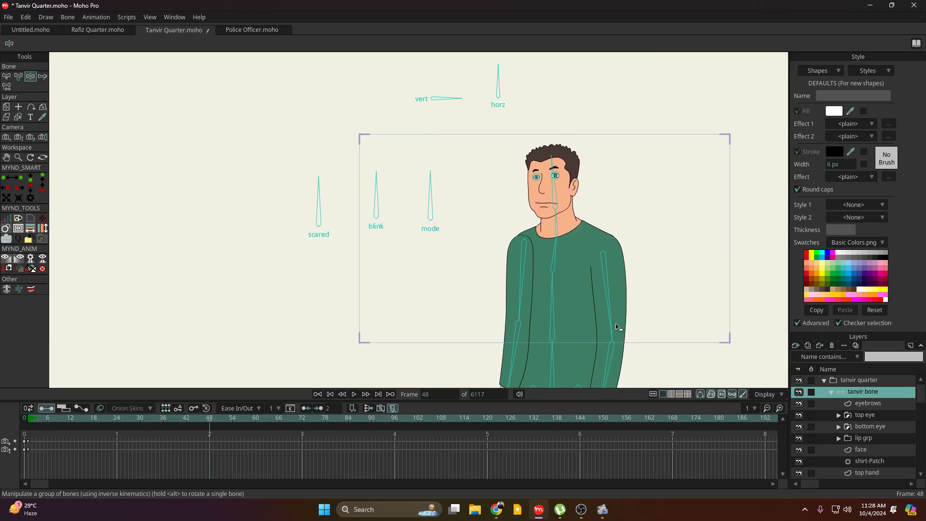
left_click_drag(619, 326, 600, 289)
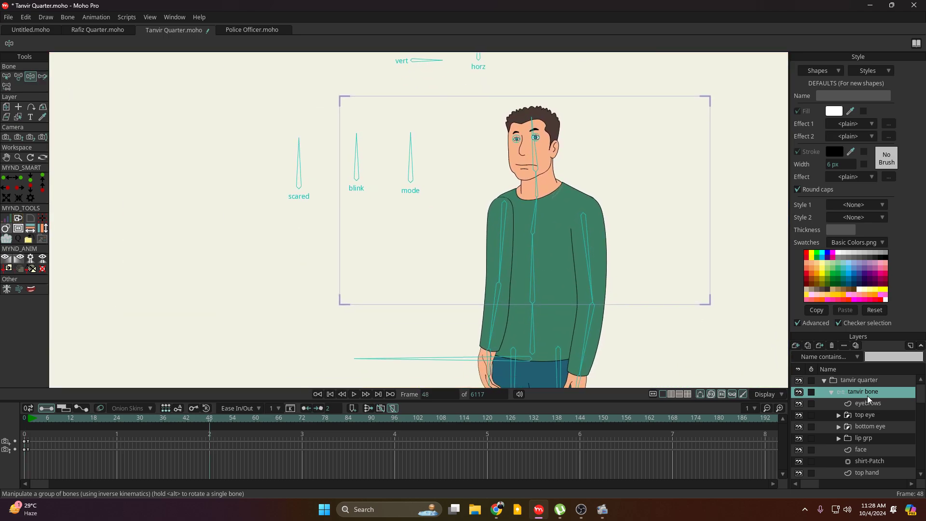
double_click(868, 394)
left_click(462, 144)
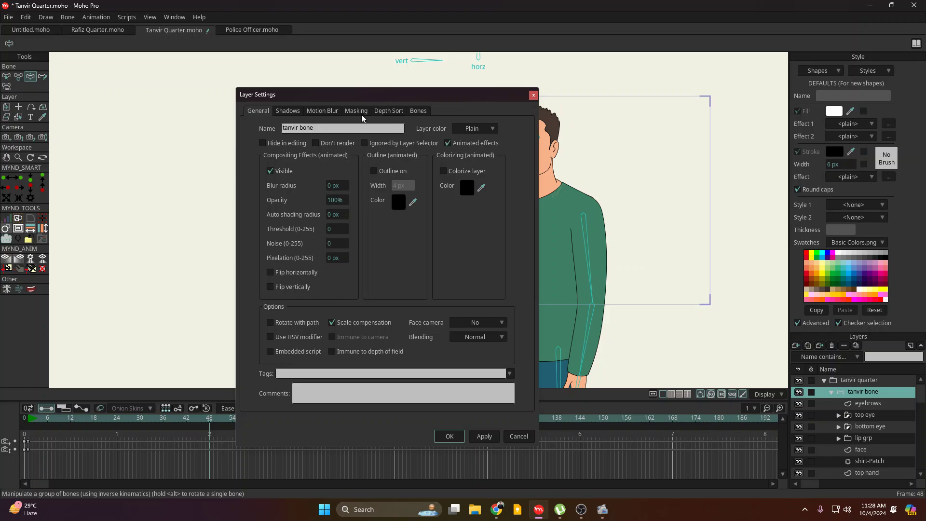
left_click(388, 111)
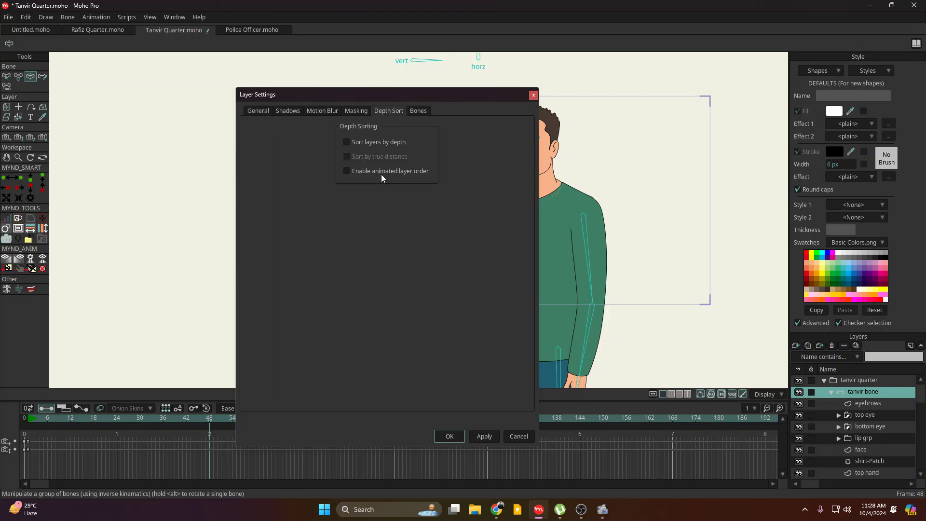
left_click(458, 436)
left_click_drag(579, 338, 540, 298)
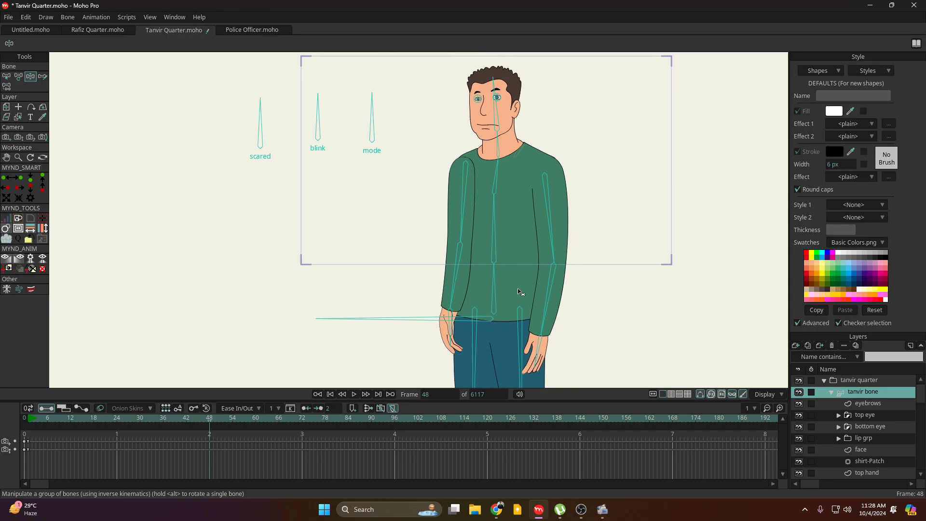
scroll(840, 452, "down", 5)
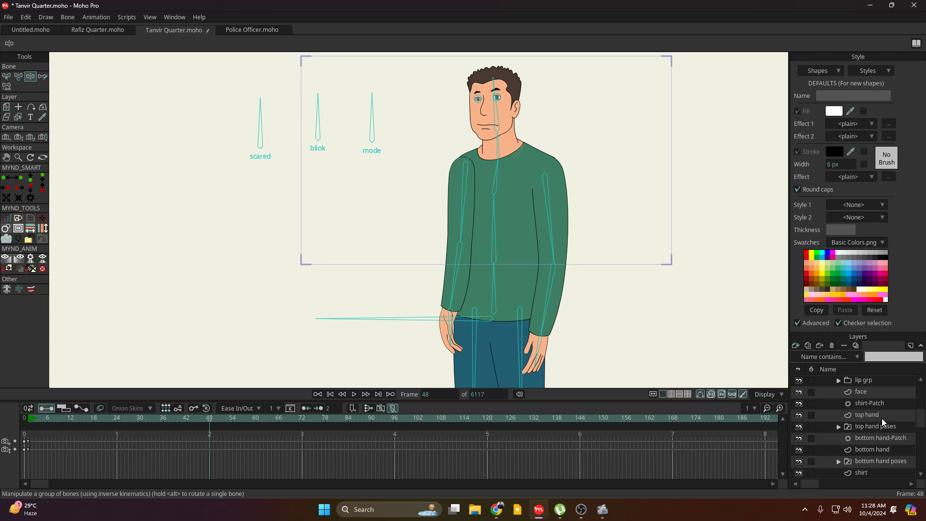
left_click(879, 422)
double_click(875, 429)
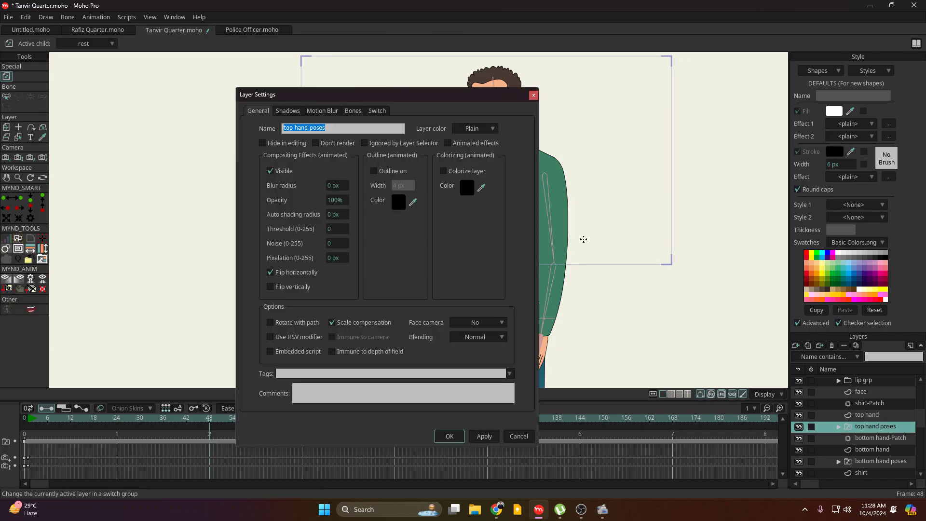
left_click(513, 441)
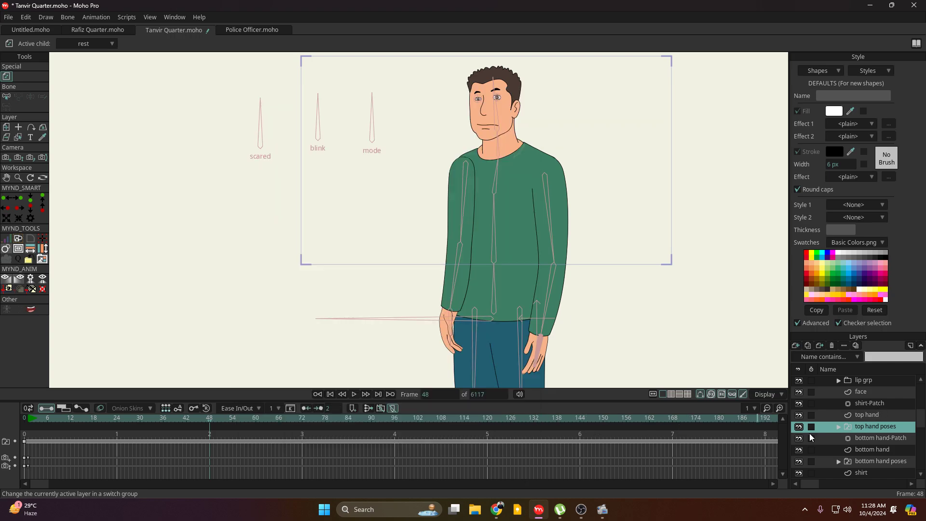
- At frame 54, move the bottom hand and bottom hand poses layers below the shirt layer
left_click(895, 446)
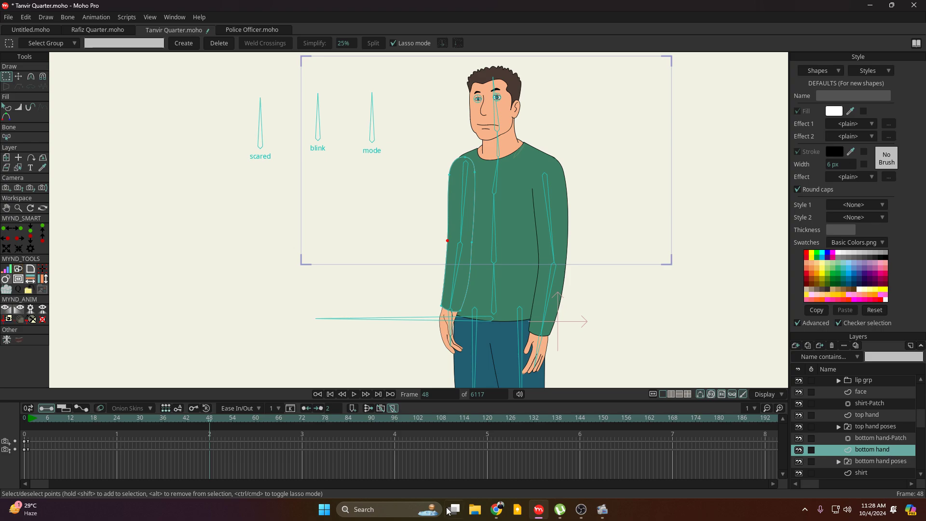
left_click_drag(211, 420, 233, 421)
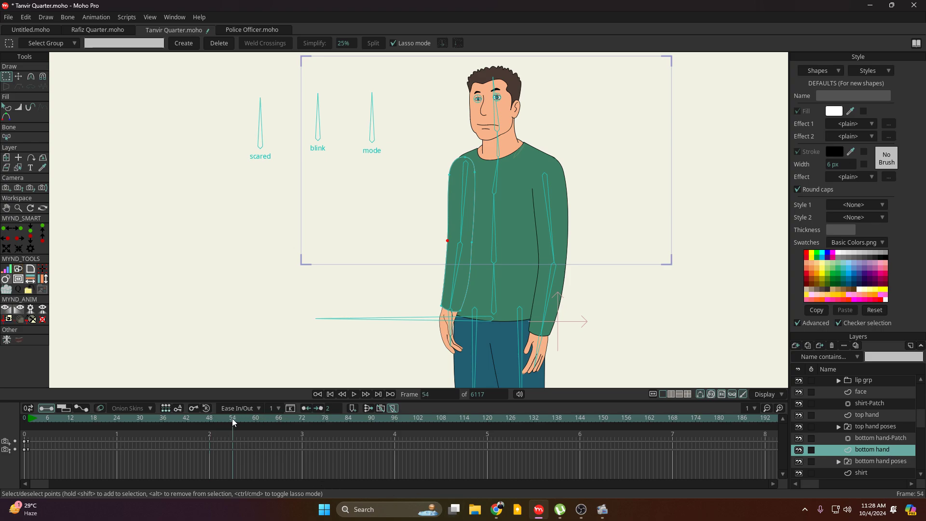
left_click(880, 464)
scroll(890, 444, "down", 3)
left_click_drag(873, 405, 874, 418)
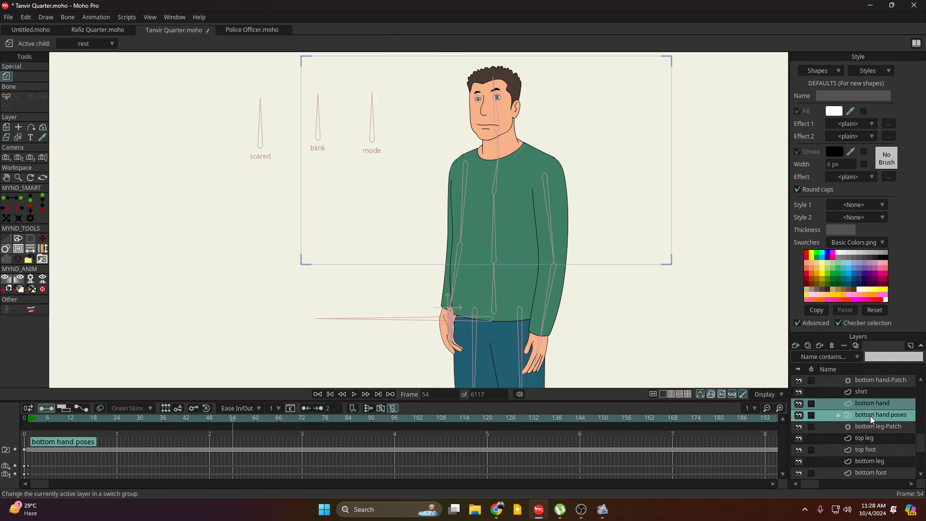
- Scrub the timeline between frames 46 and 59 and examine how the far arm is ordered against the shirt
scroll(873, 417, "up", 5)
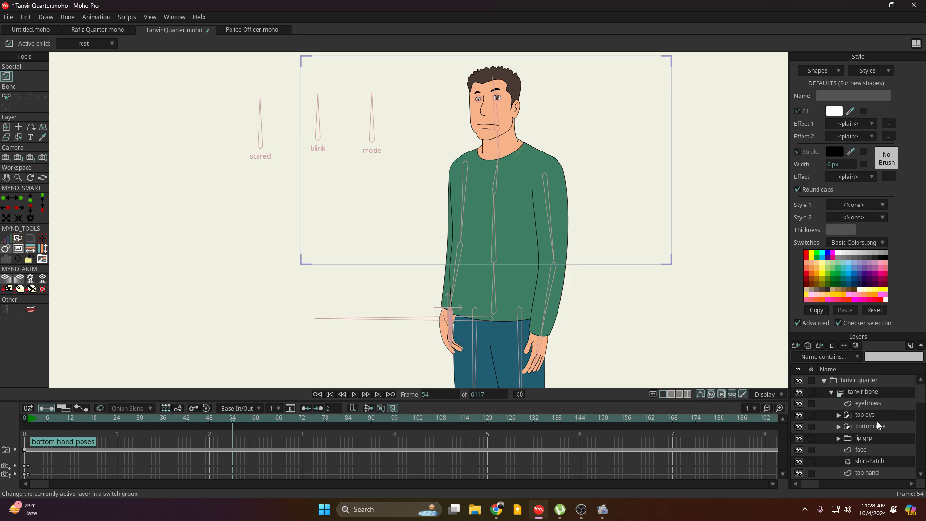
left_click_drag(229, 421, 198, 420)
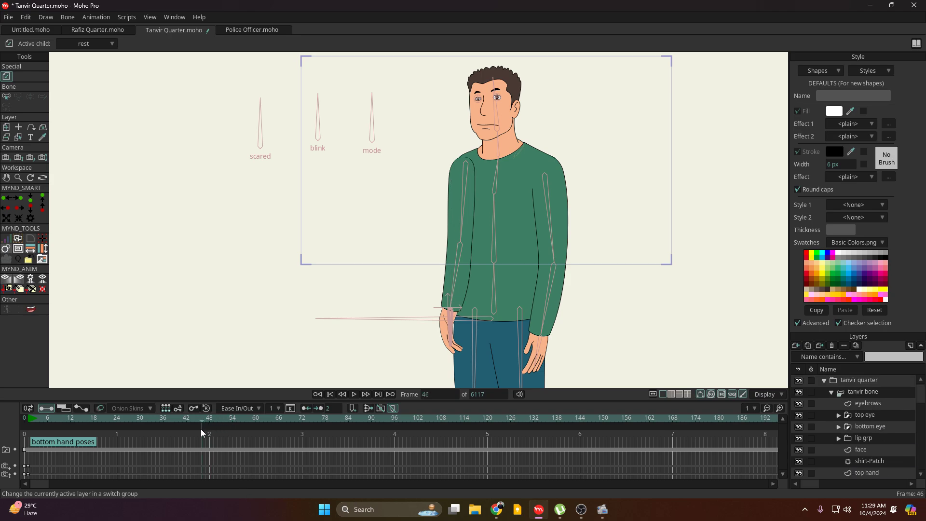
left_click(239, 420)
scroll(502, 250, "up", 1)
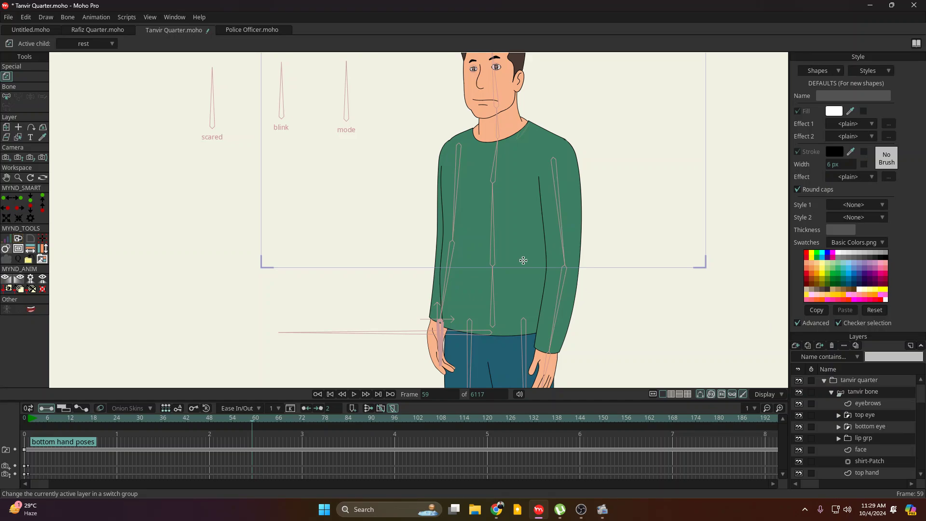
scroll(458, 259, "down", 4)
scroll(444, 259, "up", 6)
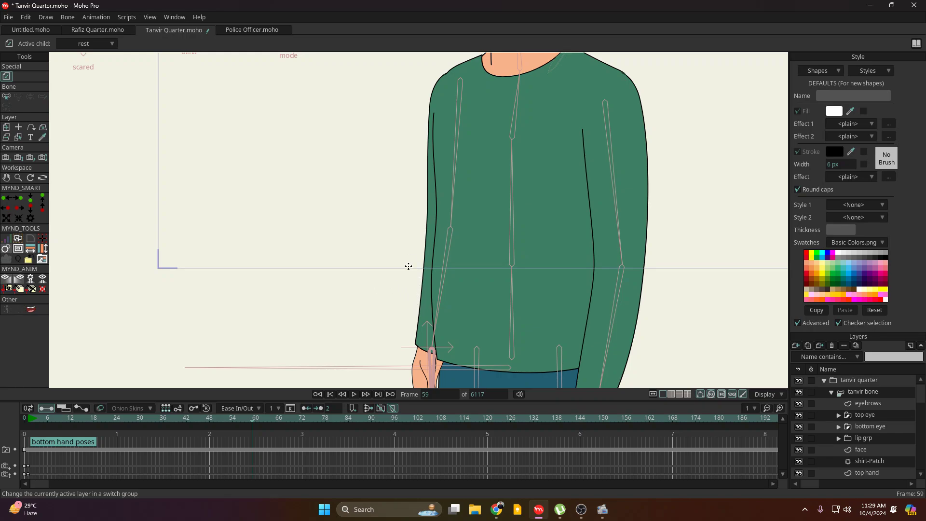
left_click_drag(395, 316, 477, 310)
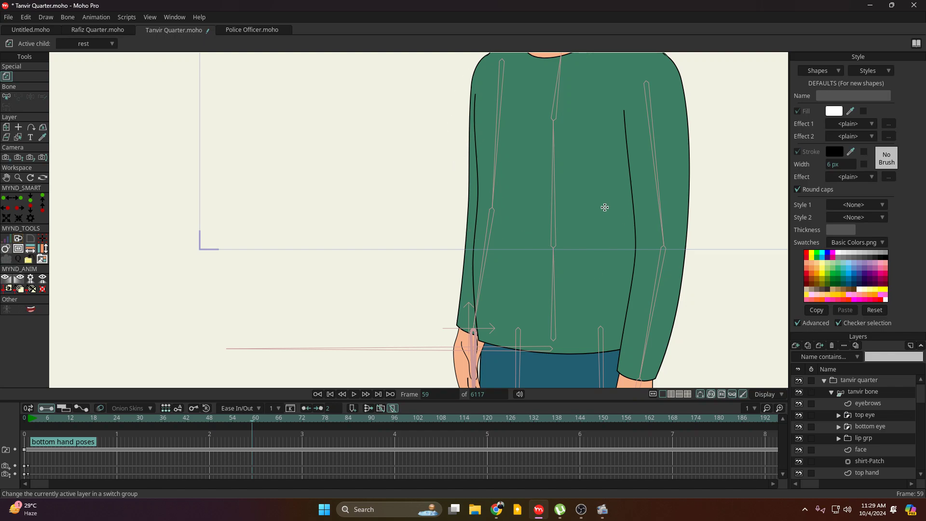
scroll(549, 172, "up", 1)
scroll(548, 172, "down", 4)
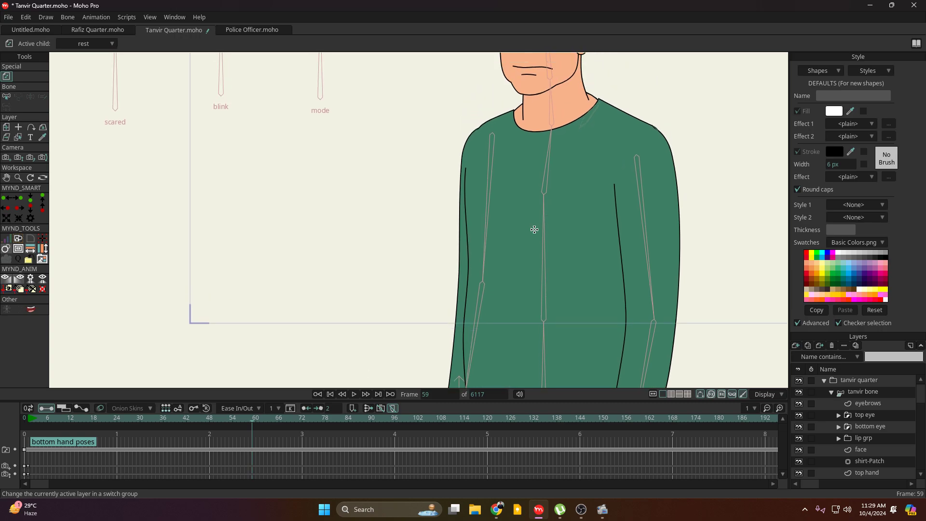
scroll(518, 287, "up", 3)
- At frame 59, move the bottom hand and bottom hand poses layers back above the shirt layer and go to frame 64
scroll(518, 287, "down", 3)
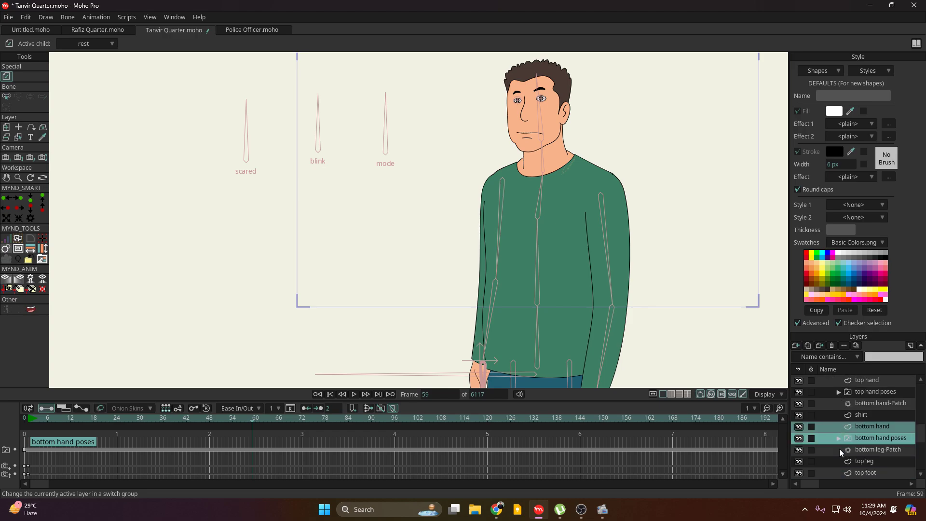
scroll(858, 446, "down", 3)
scroll(876, 439, "up", 1)
left_click_drag(873, 429, 874, 413)
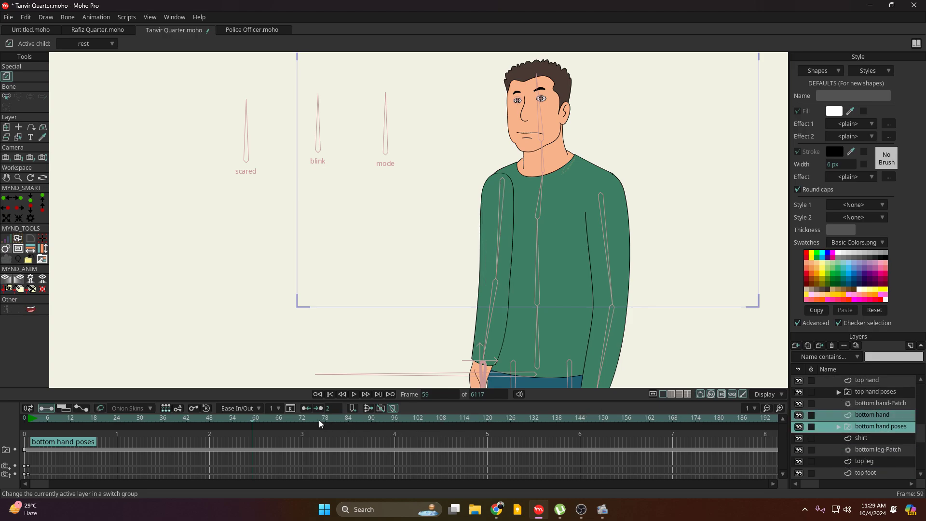
left_click(271, 436)
- Select the shoulder points of the bottom hand layer, try transforming them, and undo the edit
scroll(539, 260, "up", 3)
left_click_drag(457, 267, 487, 240)
left_click(876, 415)
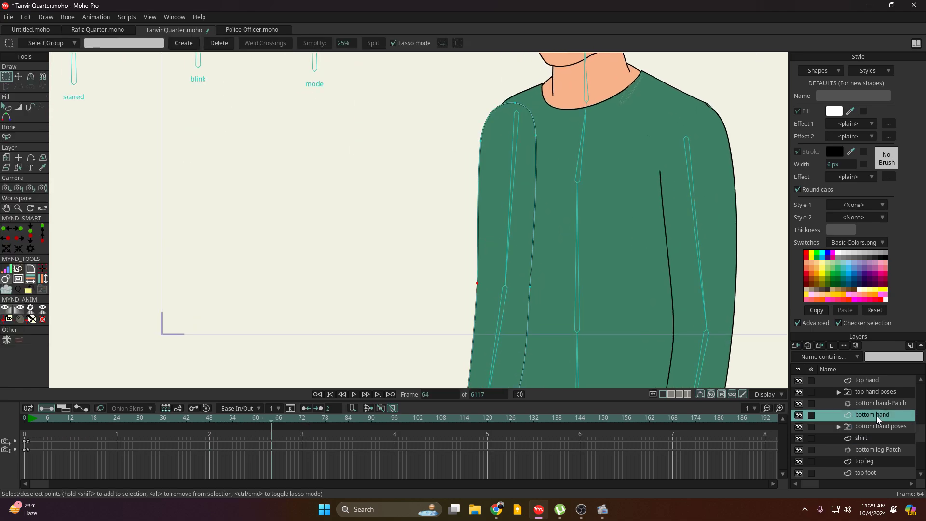
scroll(549, 159, "down", 1)
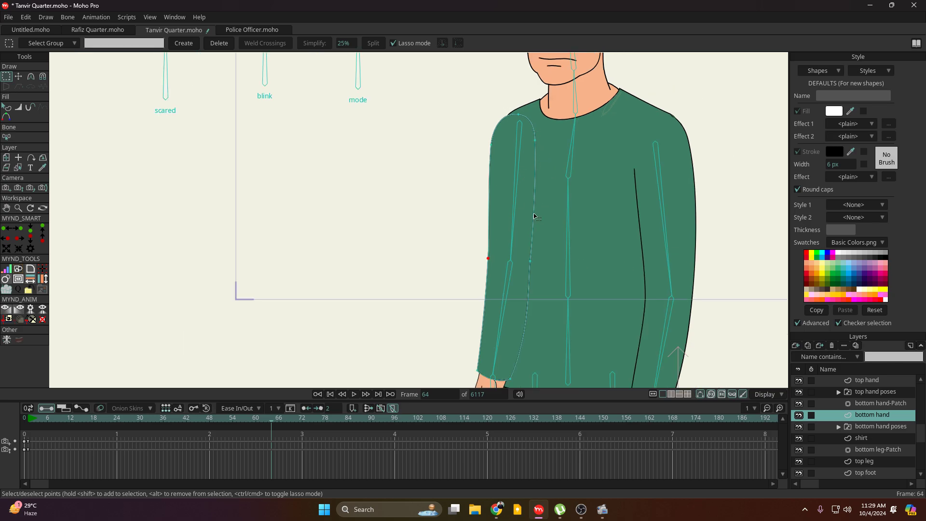
mouse_move(518, 116)
left_mouse_down()
mouse_move(471, 126)
mouse_move(527, 181)
mouse_move(527, 99)
mouse_move(508, 129)
mouse_move(475, 154)
left_mouse_up()
key("t")
key("ctrl+z")
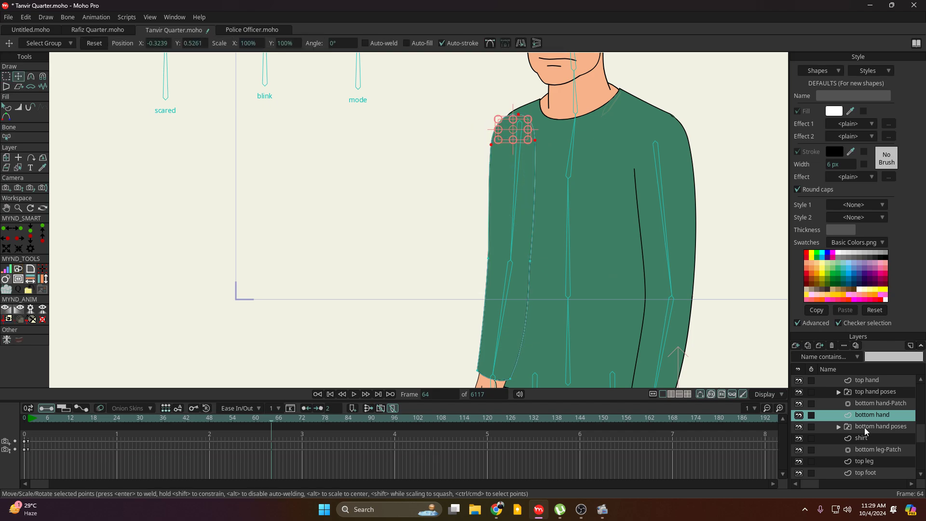
left_click(875, 403)
left_click(871, 418)
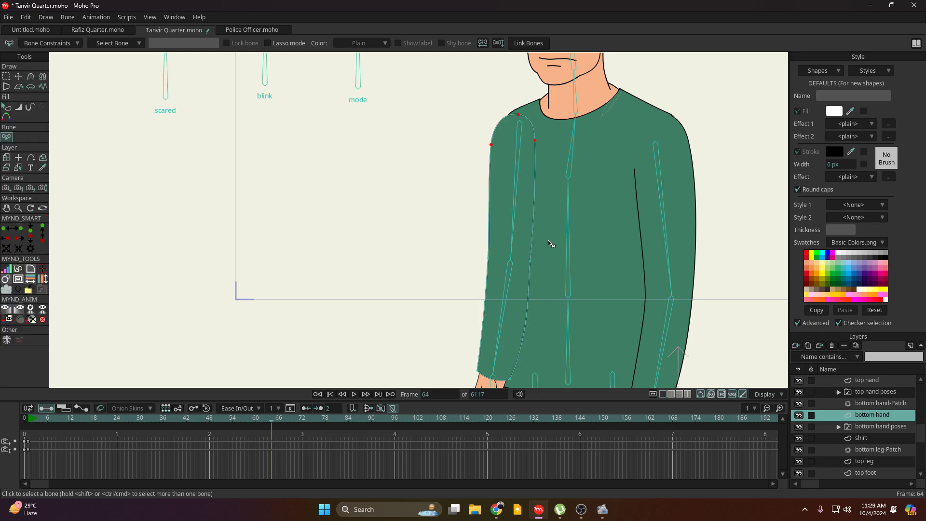
- Select the tanvir bone layer and bend the far arm at frame 64 so the forearm angles over the shirt
scroll(880, 418, "up", 3)
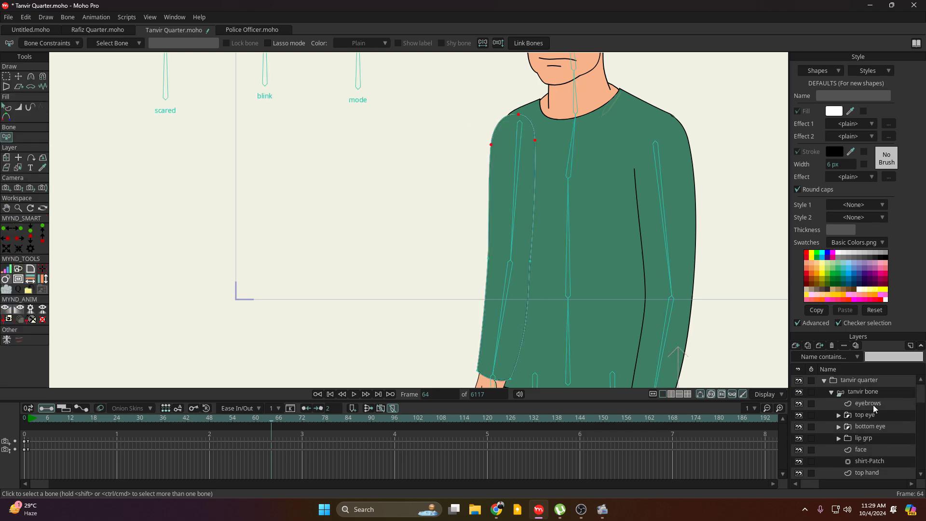
left_click(867, 391)
key("z")
left_click_drag(507, 283, 557, 211)
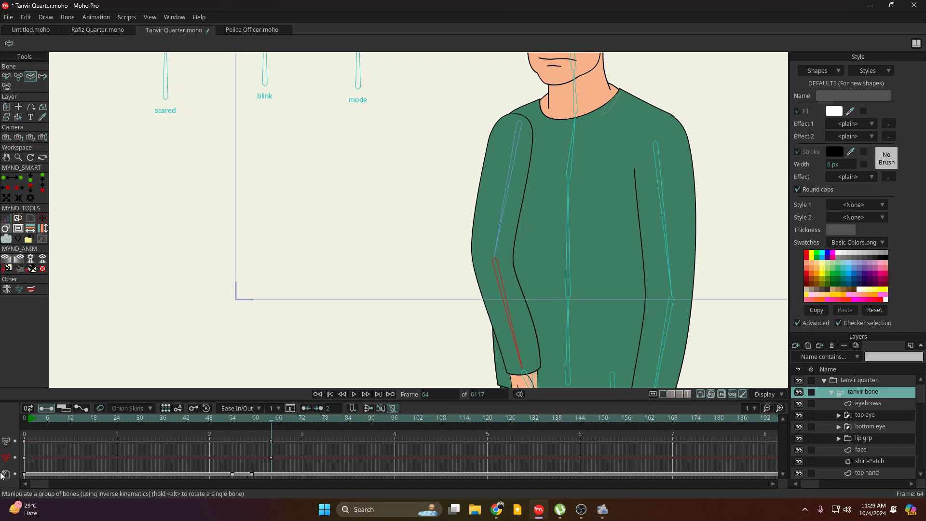
- At frame 0, copy the elbow and wrist points of the bottom hand sleeve and delete its wrist points, leaving the upper arm
left_click(27, 409)
left_click_drag(493, 149, 532, 331)
scroll(493, 244, "up", 6)
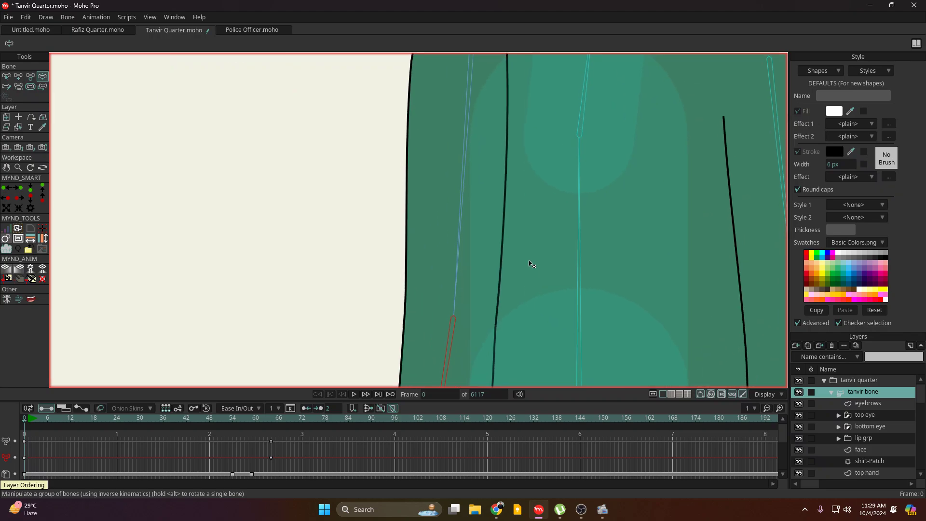
scroll(863, 436, "down", 2)
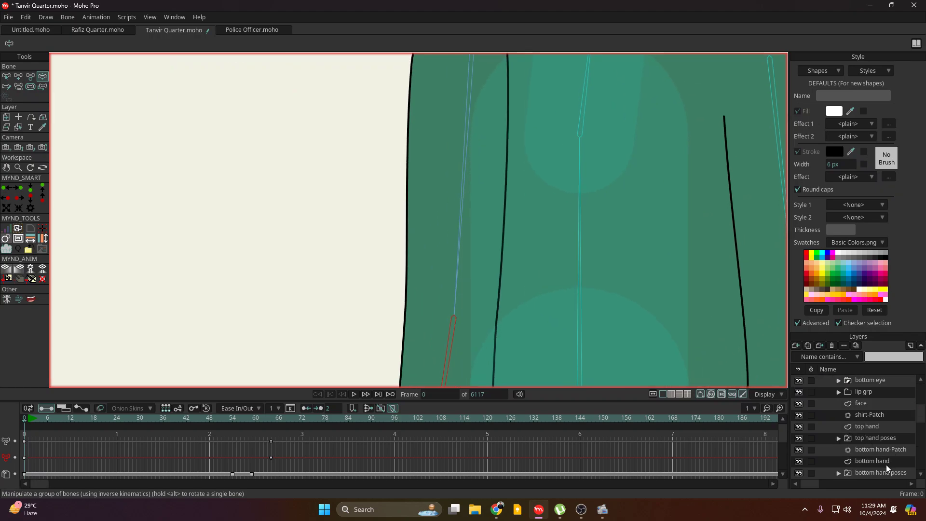
scroll(883, 466, "down", 1)
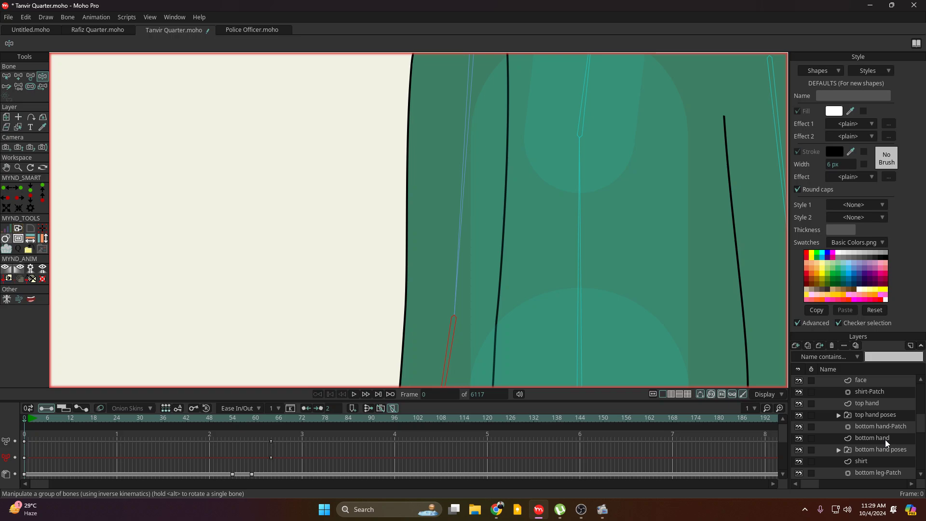
left_click(871, 437)
scroll(574, 275, "down", 3)
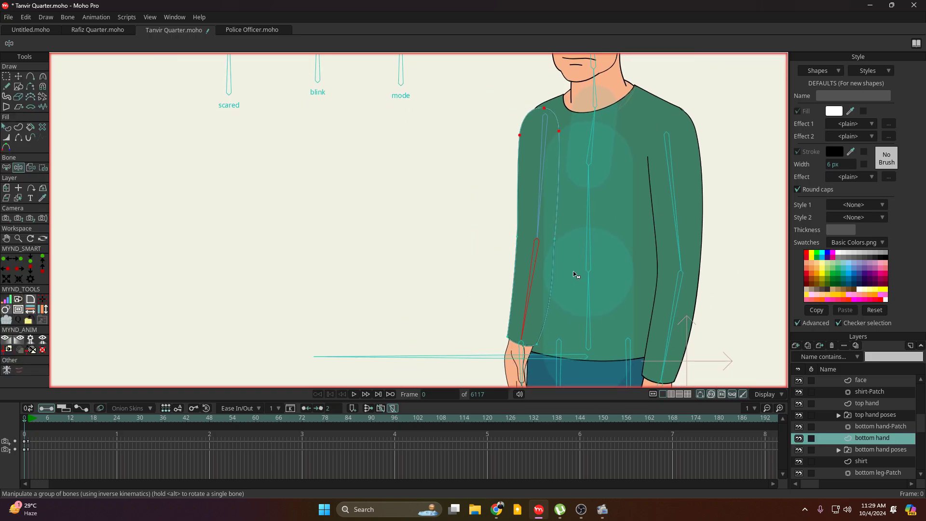
key("g")
mouse_move(560, 237)
left_mouse_down()
mouse_move(493, 248)
mouse_move(499, 387)
mouse_move(577, 264)
mouse_move(574, 227)
left_mouse_up()
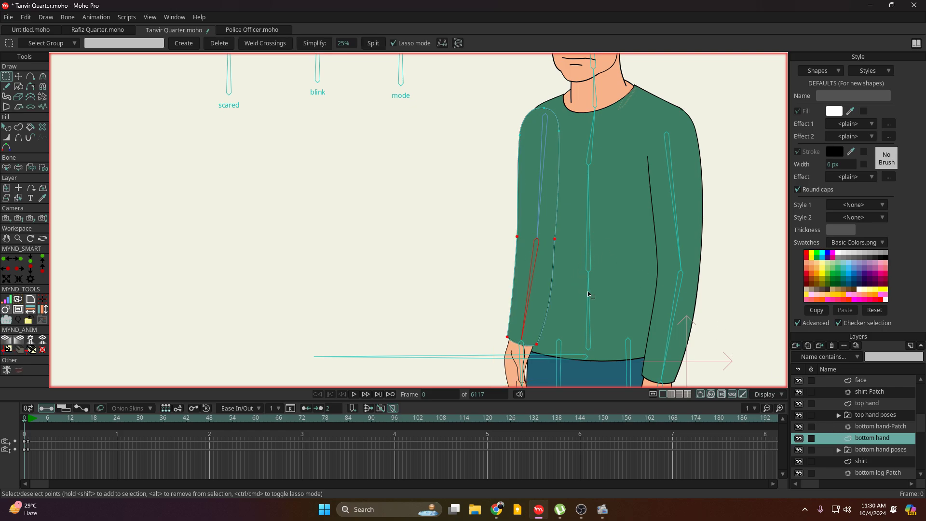
mouse_move(565, 343)
left_mouse_down()
mouse_move(485, 331)
mouse_move(565, 344)
left_mouse_up()
key("Delete")
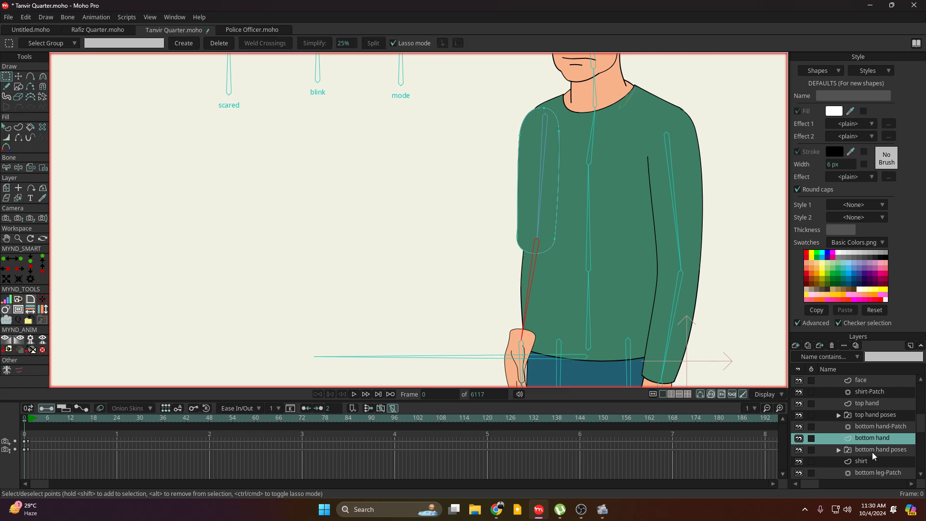
- Add a new vector layer directly above bottom hand and paste the copied forearm outline into it
left_click(795, 346)
left_click(803, 358)
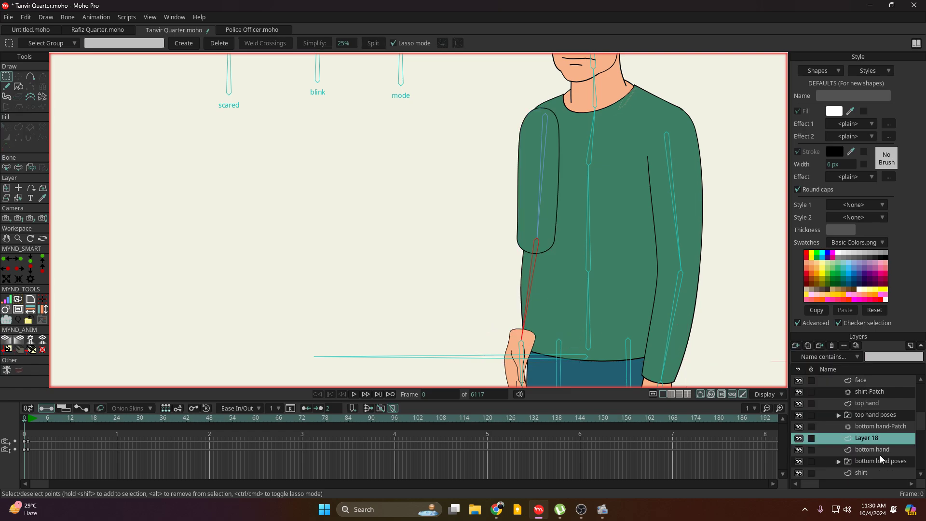
key("ctrl+v")
left_click_drag(669, 304, 529, 316)
- Close the pasted forearm outline with a curve joining its two elbow points
scroll(544, 263, "up", 6)
left_click(435, 179)
key("a")
mouse_move(461, 197)
left_mouse_down()
mouse_move(523, 189)
mouse_move(572, 205)
left_mouse_up()
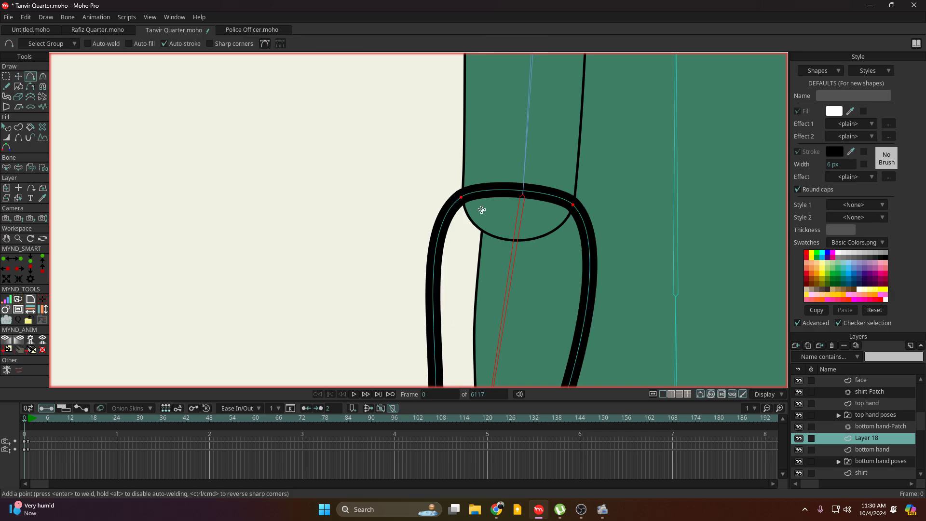
- Adjust the curvature handles at both elbow points to straighten the forearm's sides, and hide the curved edge joining the elbow points
key("c")
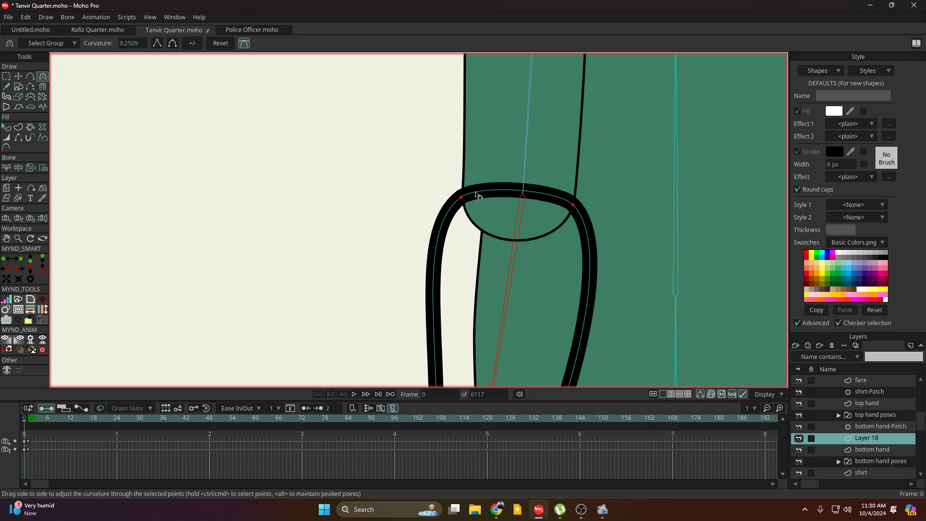
left_click_drag(421, 238, 453, 260)
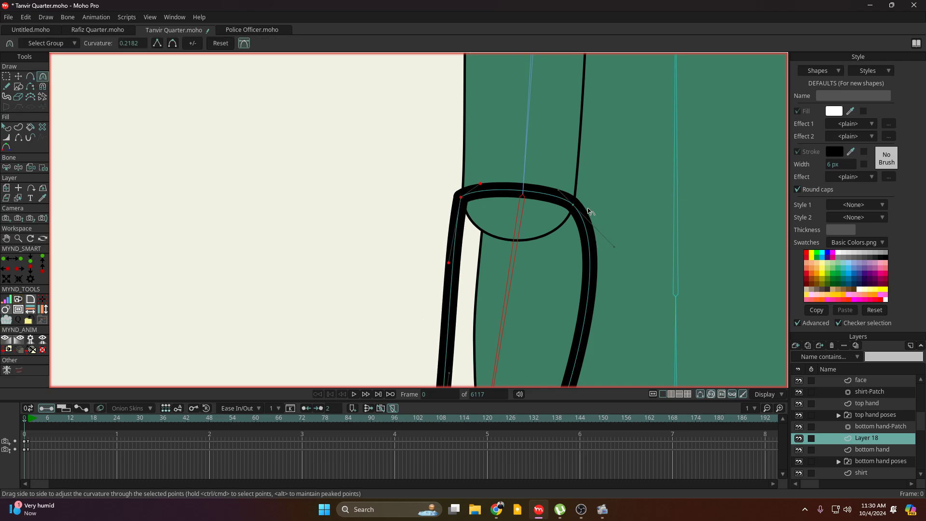
left_click(573, 205)
left_click_drag(611, 236, 559, 265)
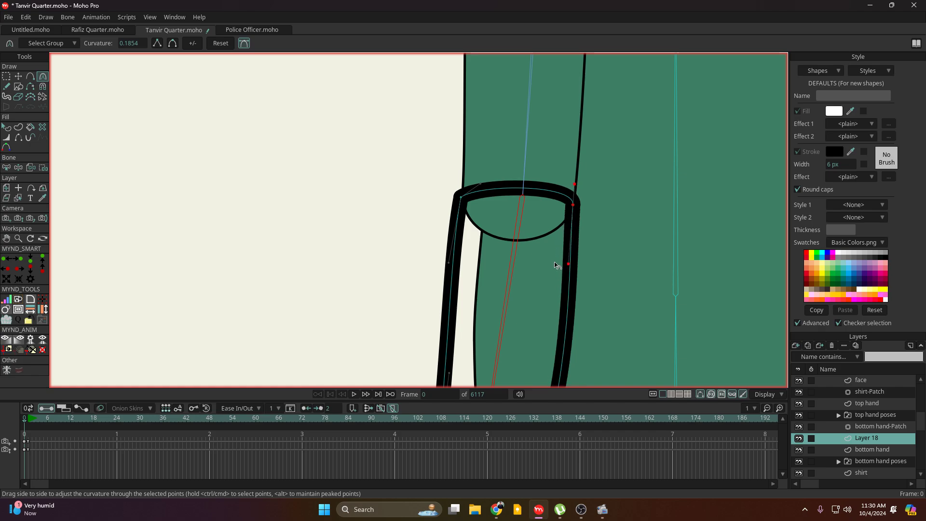
key("g")
key("q")
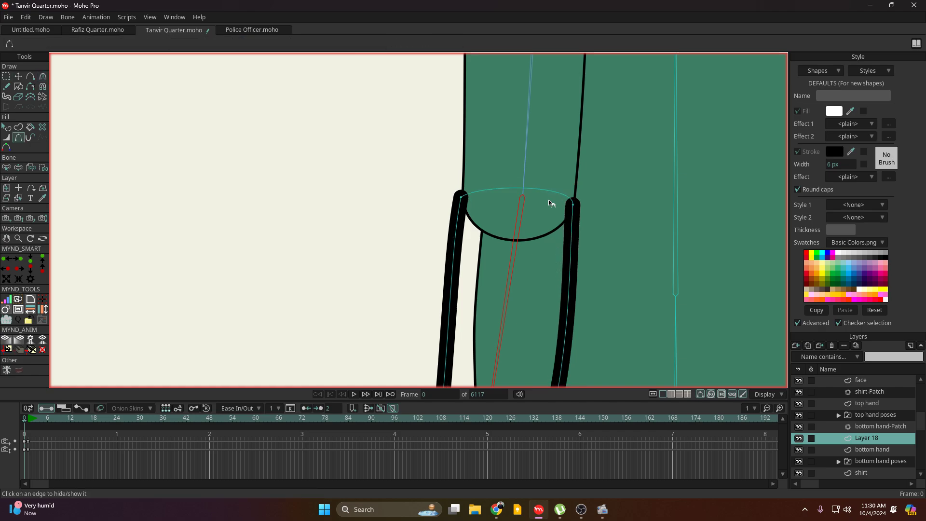
- Apply the tanvir shirt style to the forearm shape, turn on its fill and set its stroke width to 1 px
left_click(585, 225)
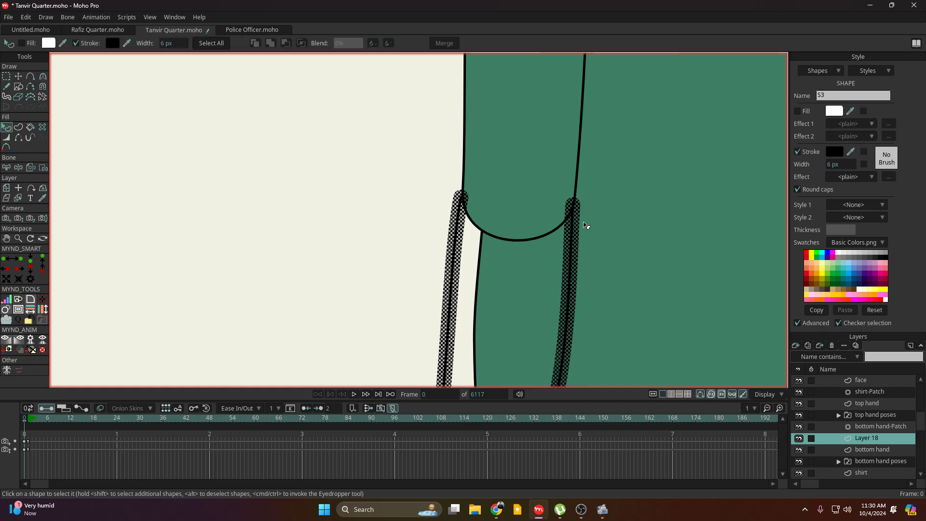
left_click(873, 205)
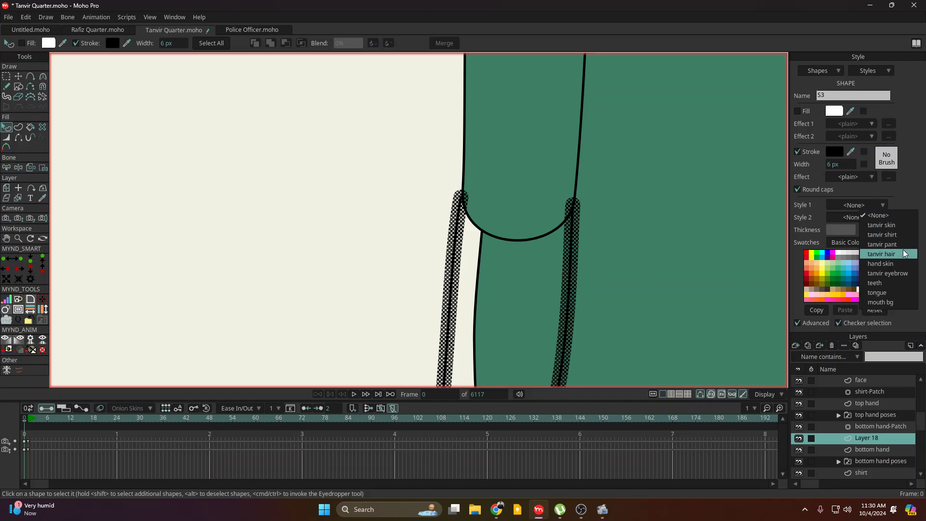
left_click(897, 235)
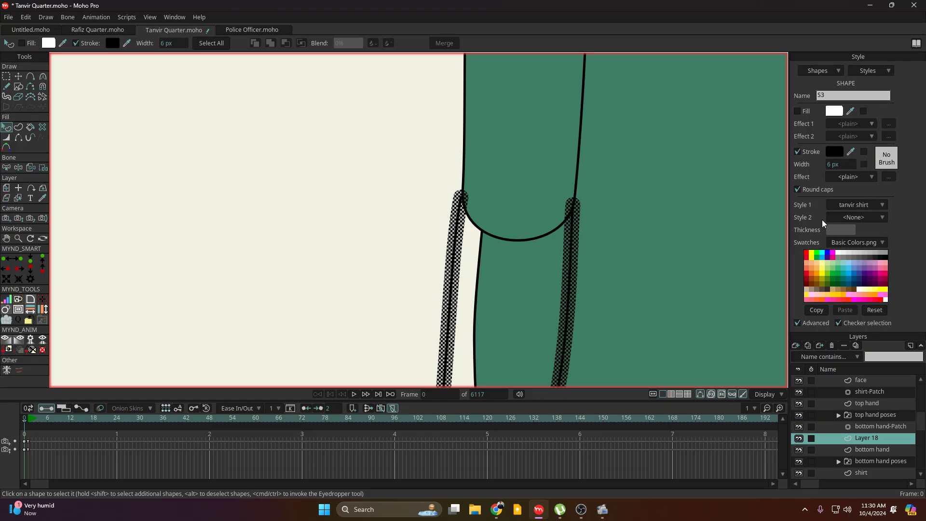
left_click(805, 114)
left_click(590, 279)
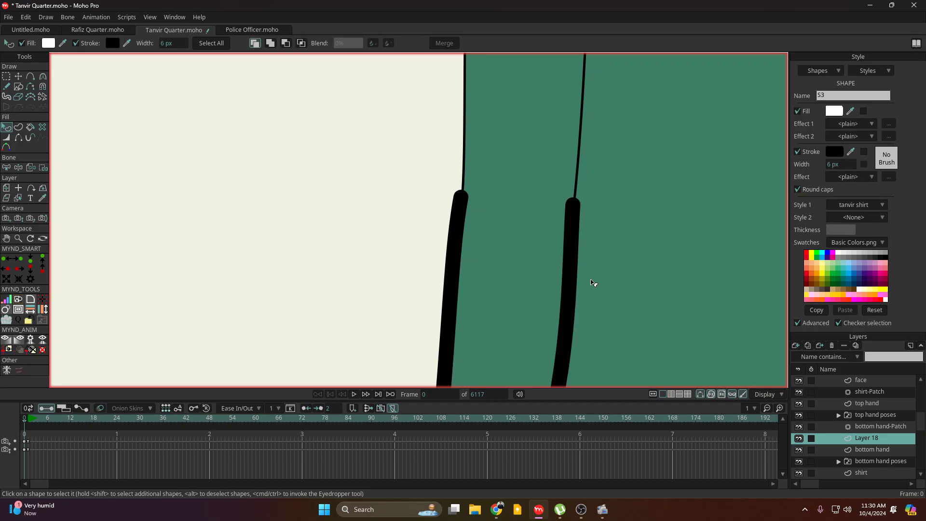
left_click(563, 280)
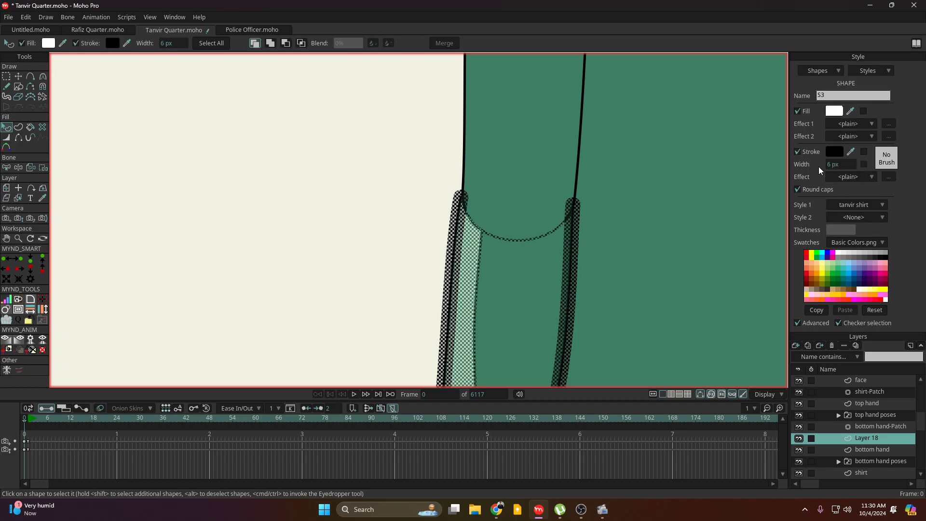
left_click_drag(834, 164, 812, 166)
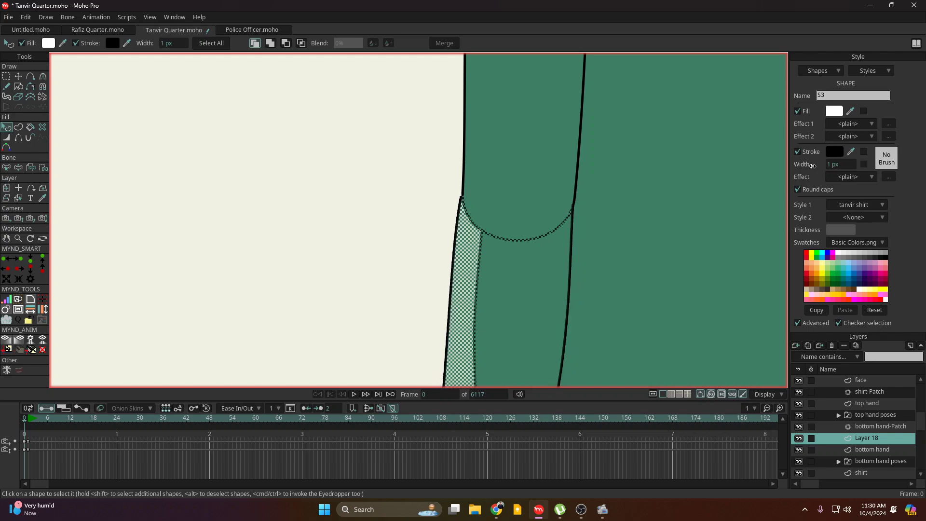
left_click(612, 298)
- Move the forearm's two elbow points slightly so they line up with the upper arm's outlines
scroll(619, 294, "down", 5)
key("t")
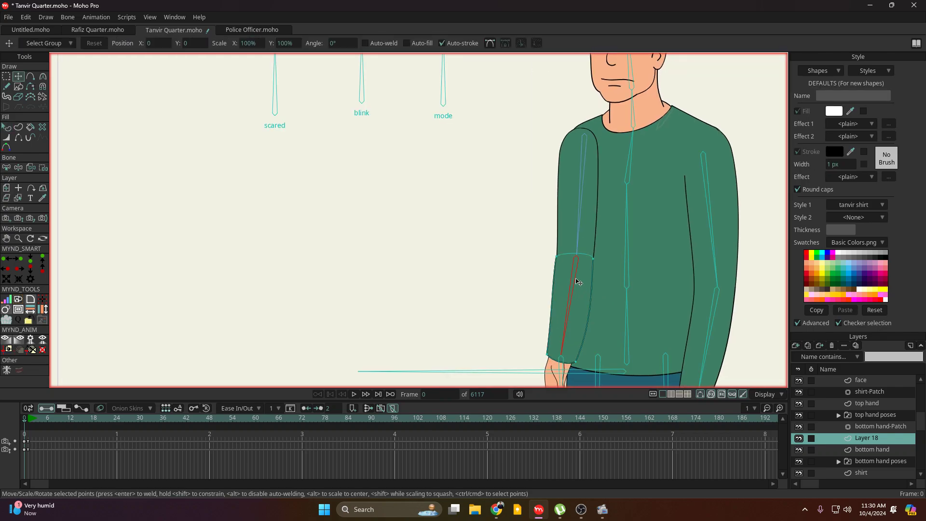
scroll(578, 298, "up", 5)
left_click(510, 172)
left_click_drag(512, 174, 510, 174)
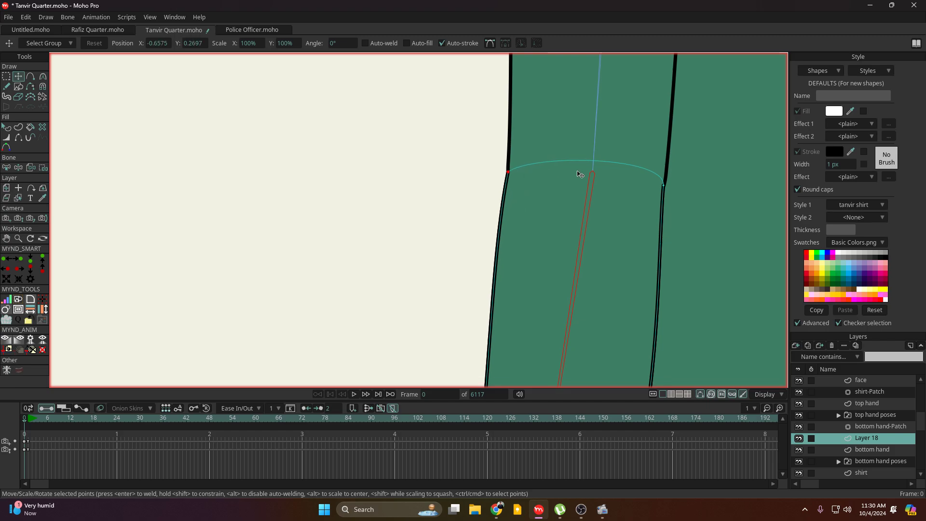
left_click_drag(664, 186, 666, 183)
key("q")
scroll(649, 243, "down", 5)
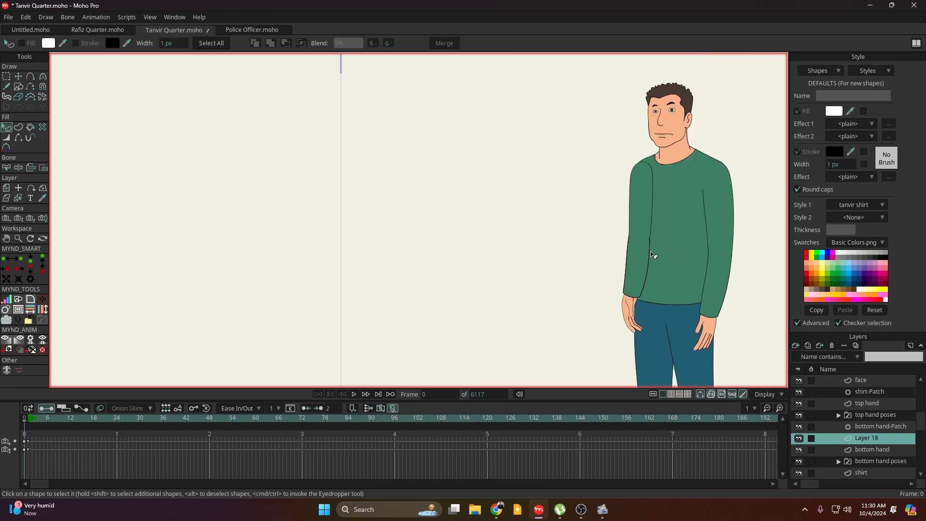
scroll(868, 436, "up", 2)
- Select the tanvir bone layer and test the elbow joint by bending the far forearm inward at frame 0
left_click(873, 392)
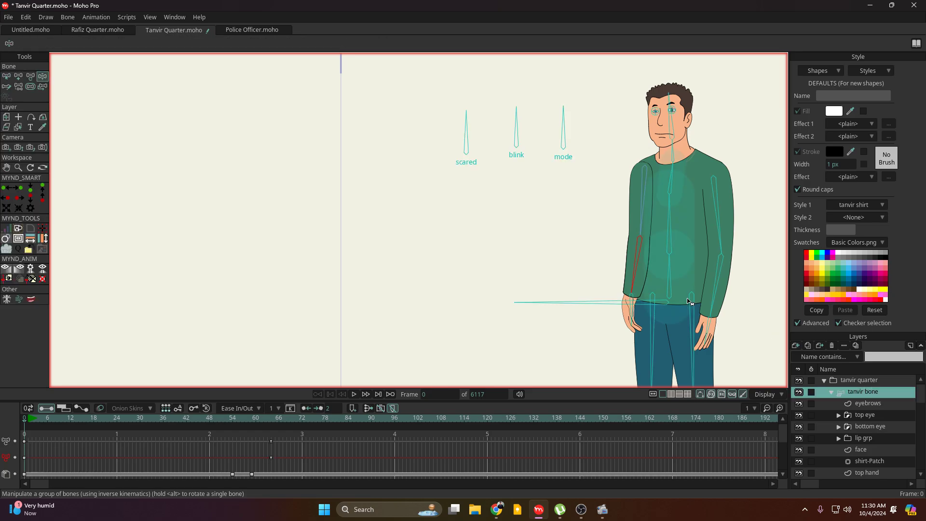
left_click_drag(641, 269, 603, 303)
scroll(638, 291, "up", 2)
- Move the bottom hand layer directly below the shirt layer, leaving Layer 18 above the shirt
scroll(867, 426, "down", 4)
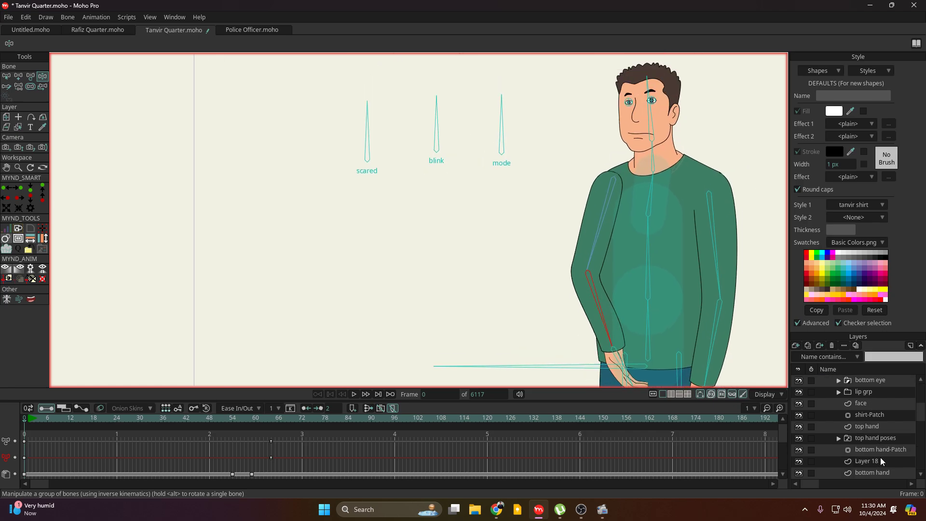
scroll(878, 457, "down", 3)
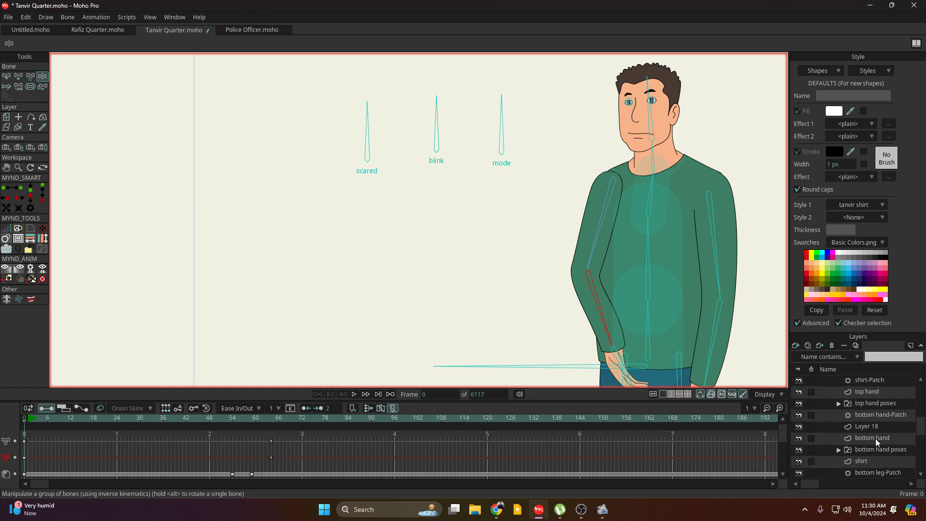
left_click(873, 441)
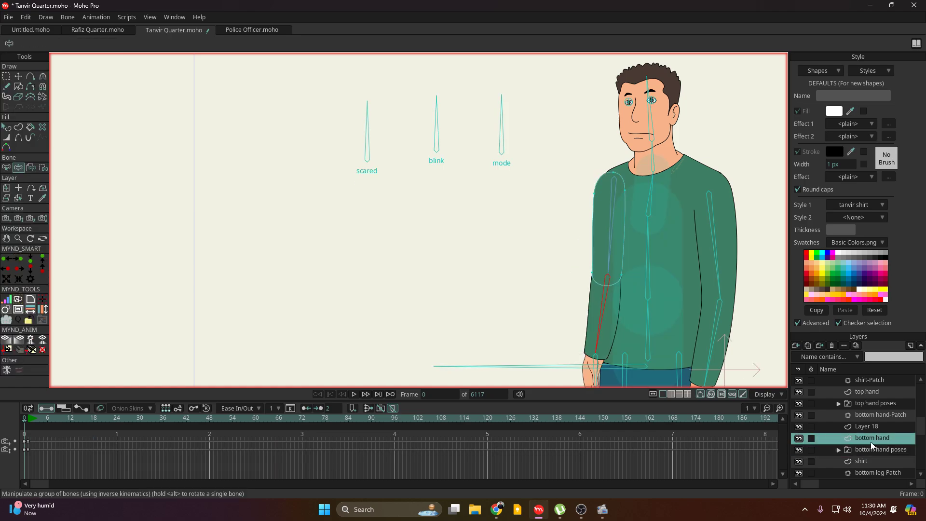
left_click(873, 462)
- Select the tanvir bone layer and test-bend the far arm so the forearm crosses in front of the shirt
scroll(848, 438, "up", 4)
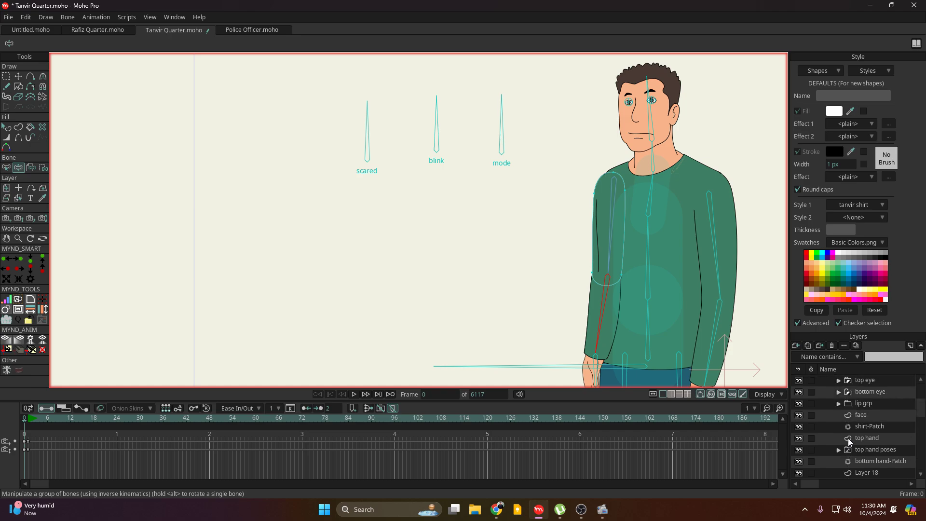
scroll(848, 438, "up", 1)
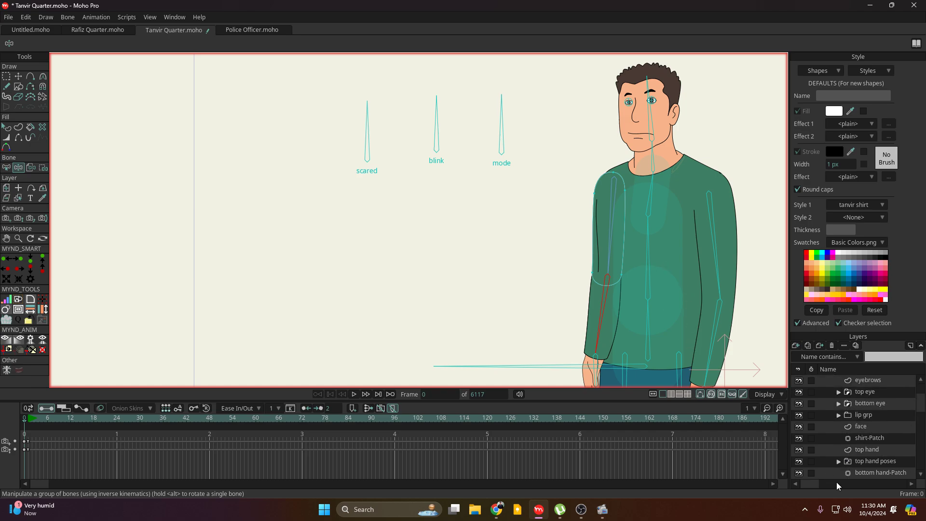
scroll(872, 458, "up", 2)
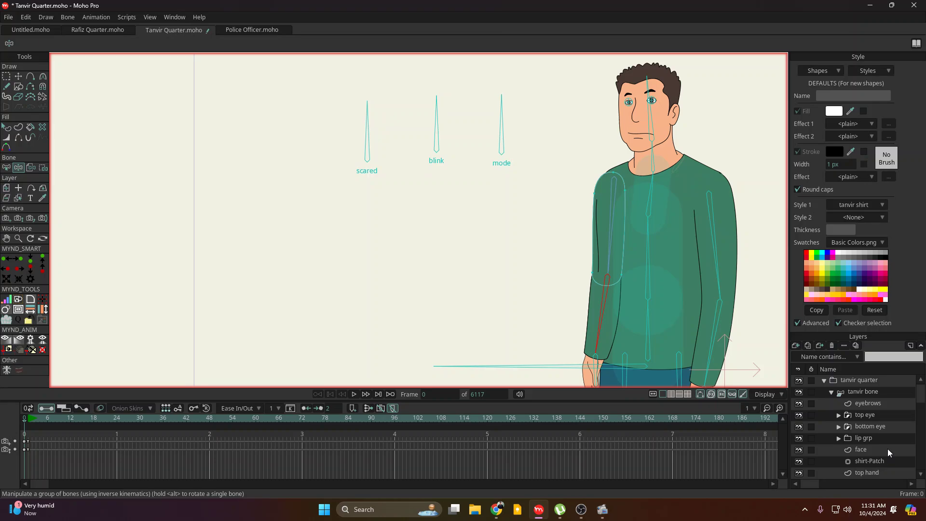
left_click(880, 391)
scroll(635, 340, "up", 2)
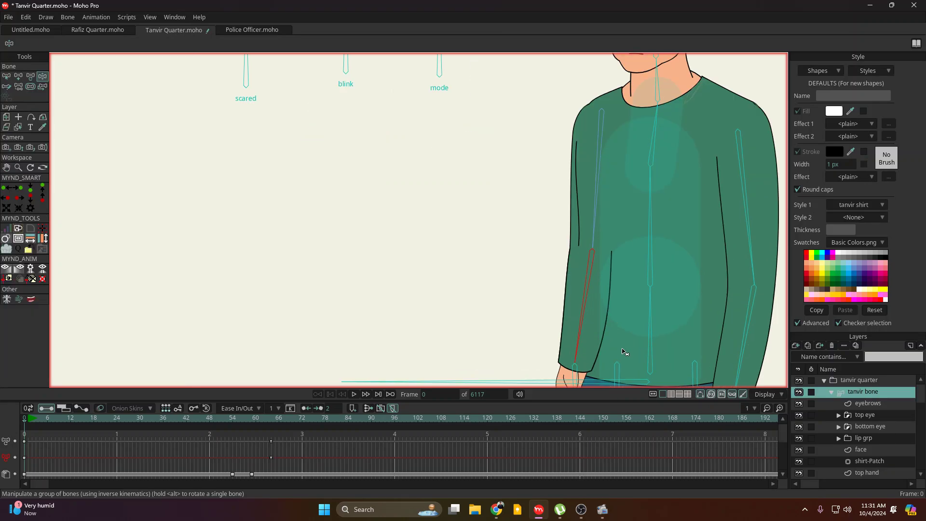
left_click_drag(589, 327, 654, 188)
scroll(630, 273, "down", 3)
left_click_drag(631, 252, 620, 270)
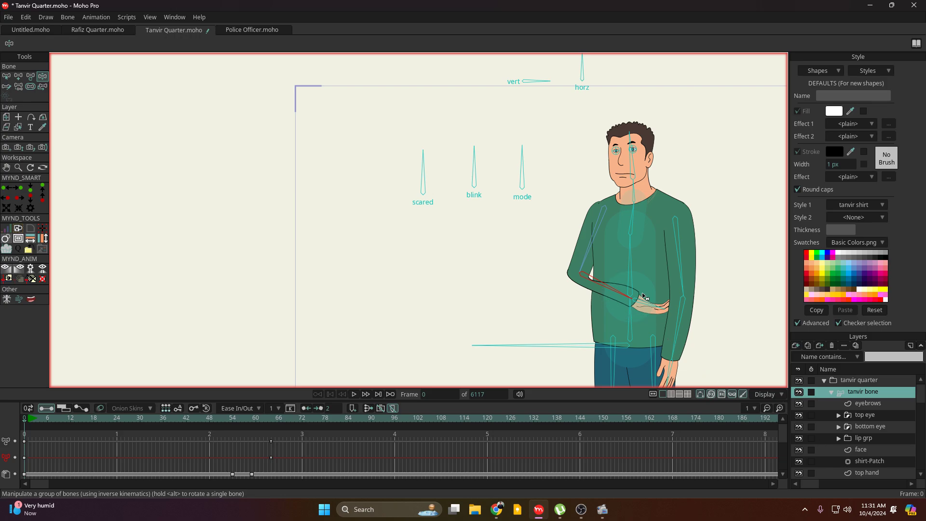
scroll(642, 297, "up", 2)
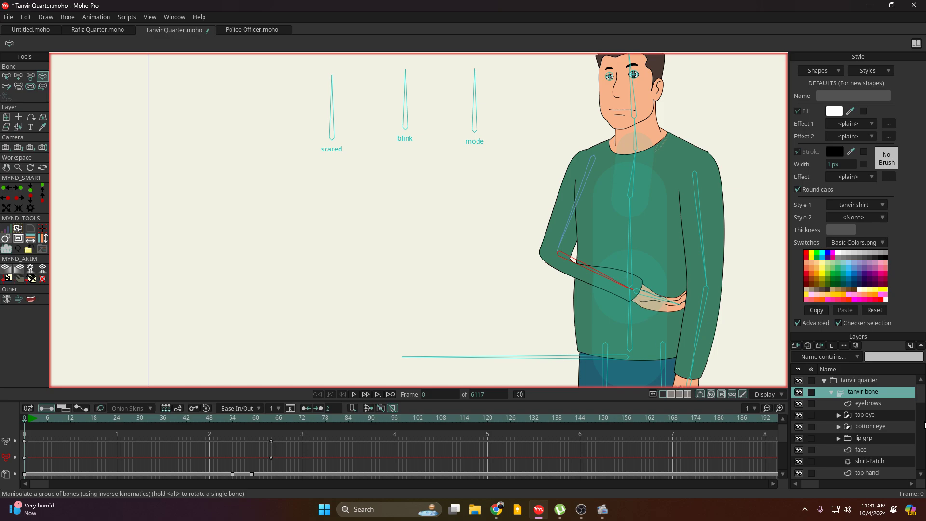
- Move Layer 18 with the forearm below the shirt layer, directly above bottom hand
scroll(892, 438, "down", 2)
left_click(867, 427)
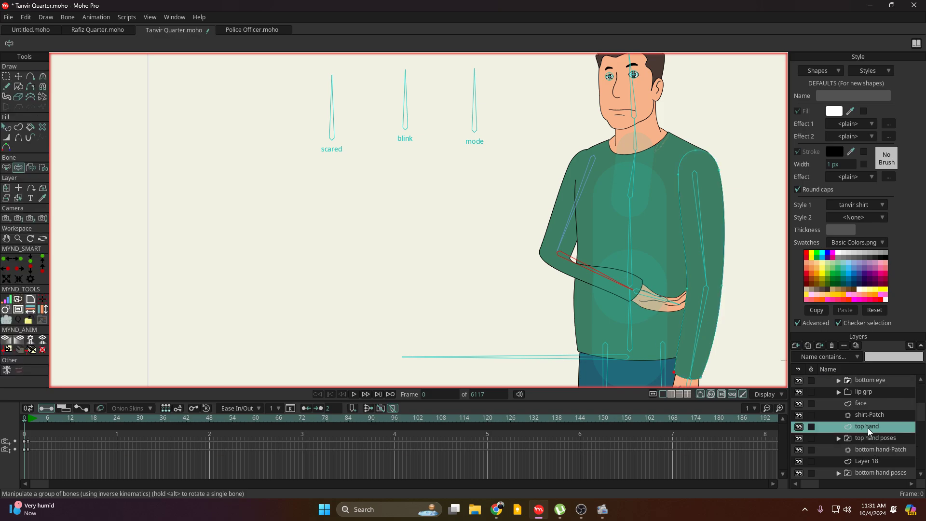
scroll(884, 448, "down", 2)
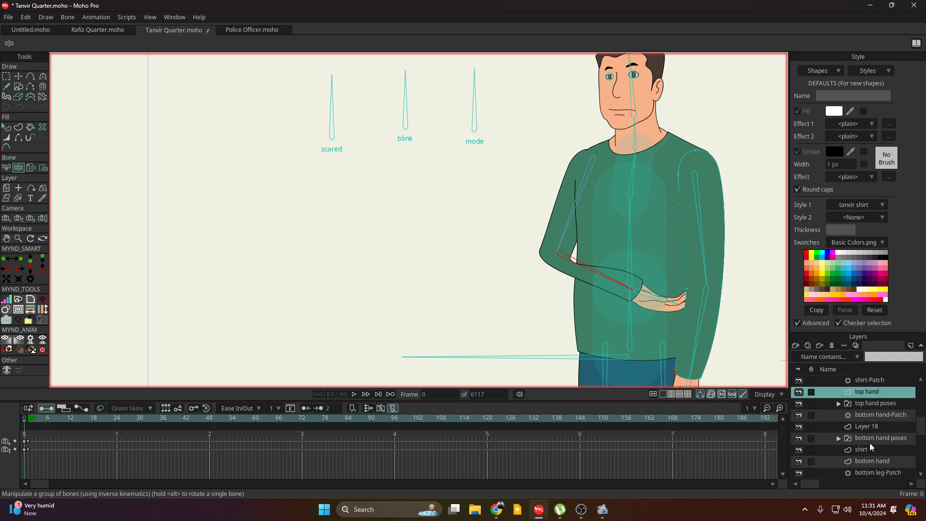
left_click(869, 441)
left_click(871, 426)
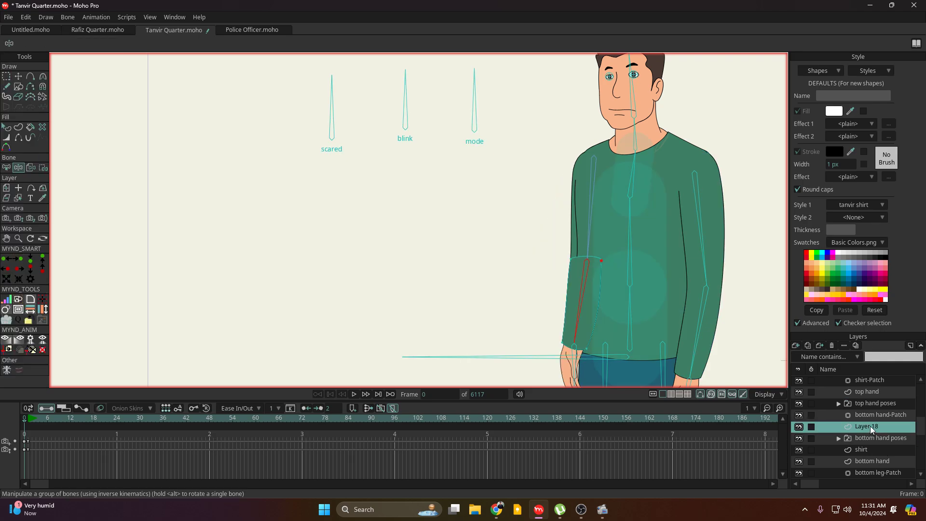
left_click_drag(870, 426, 872, 455)
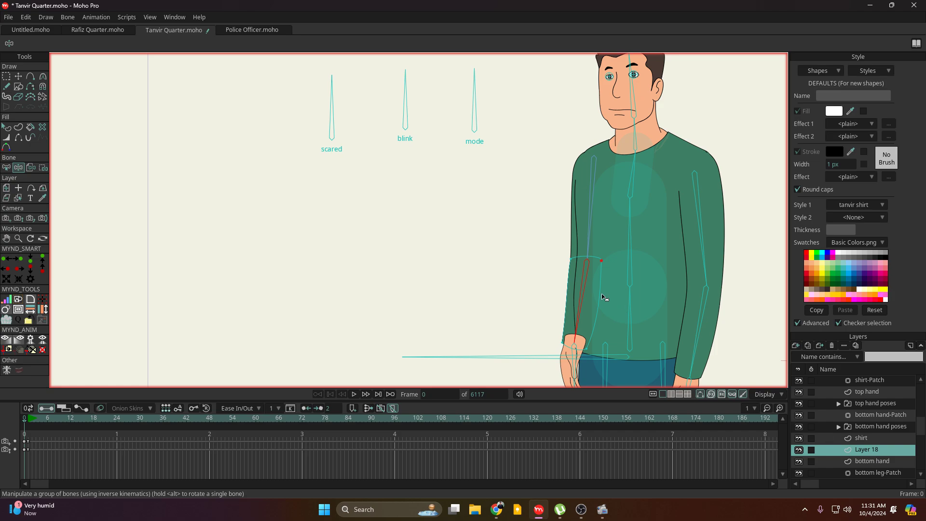
- Select the far upper arm bone and swing the arm away from the body to test both sleeve parts behind the shirt
scroll(603, 297, "up", 2)
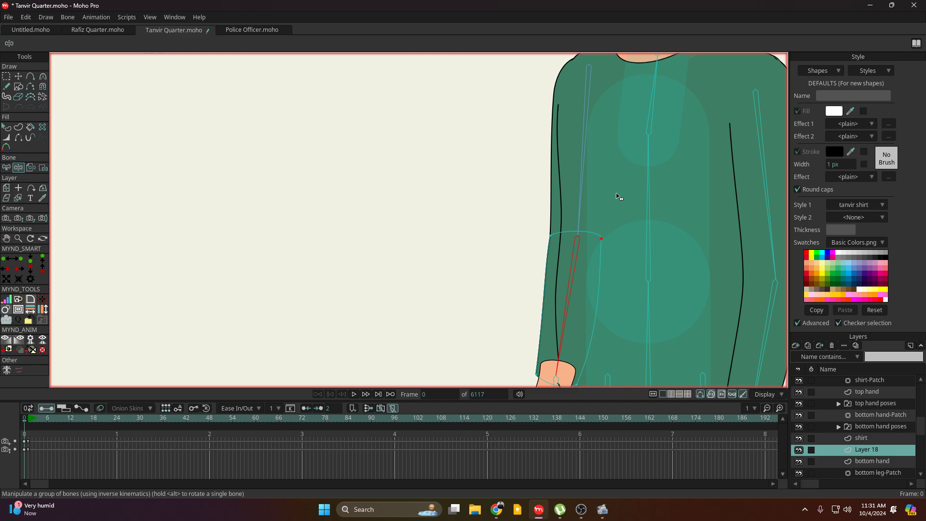
scroll(530, 221, "down", 2)
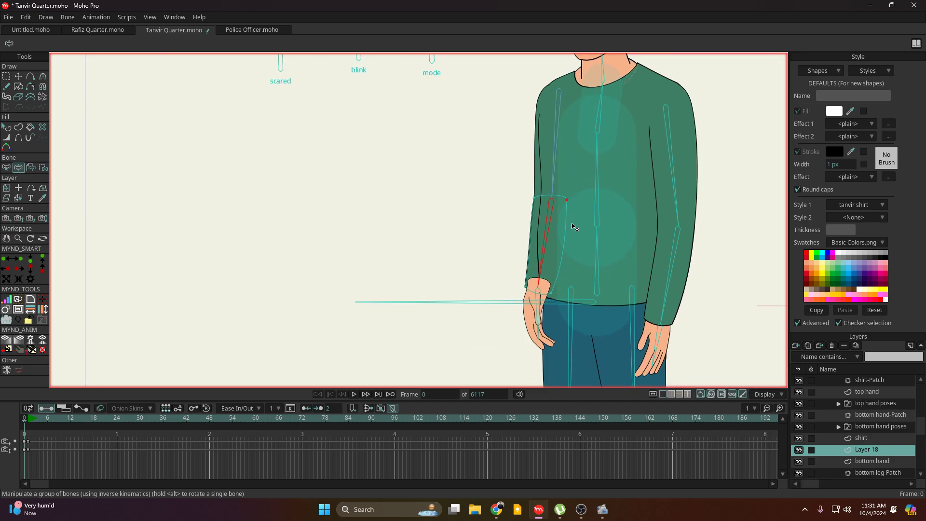
scroll(603, 247, "down", 3)
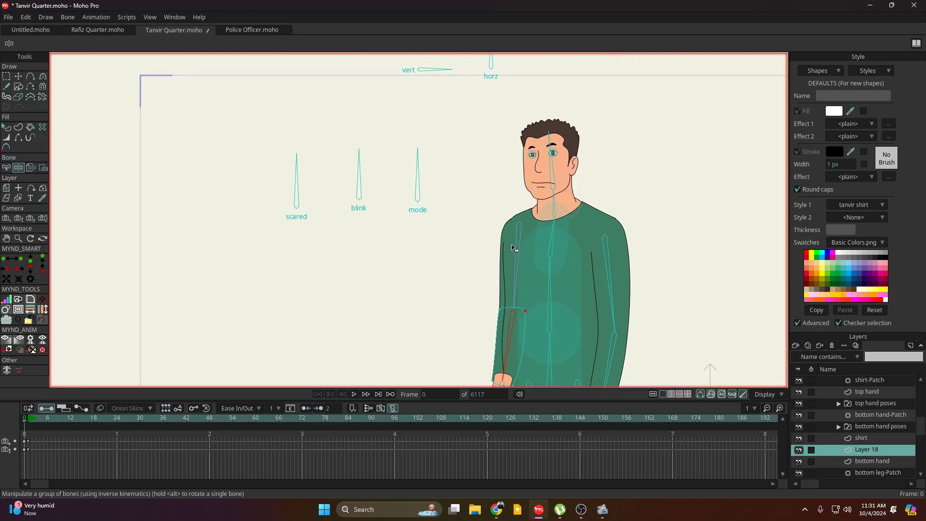
left_click_drag(558, 285, 567, 250)
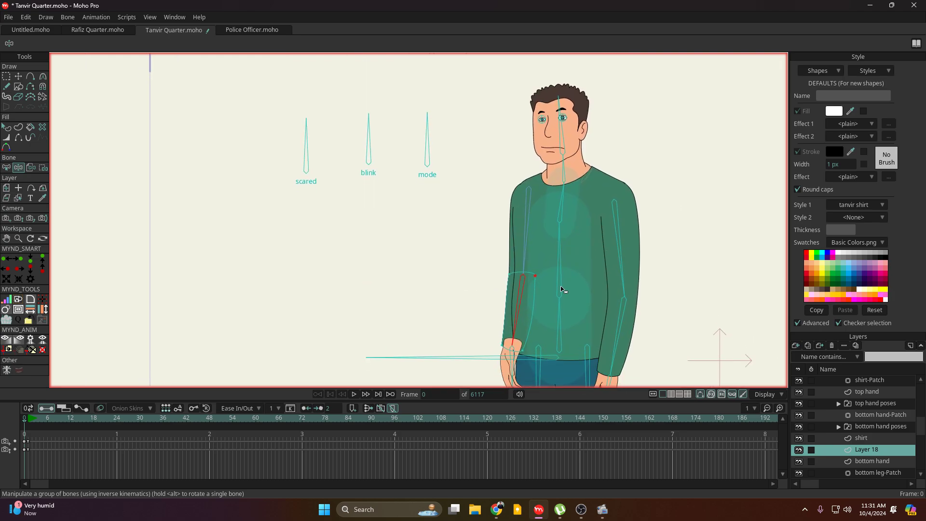
scroll(534, 283, "up", 2)
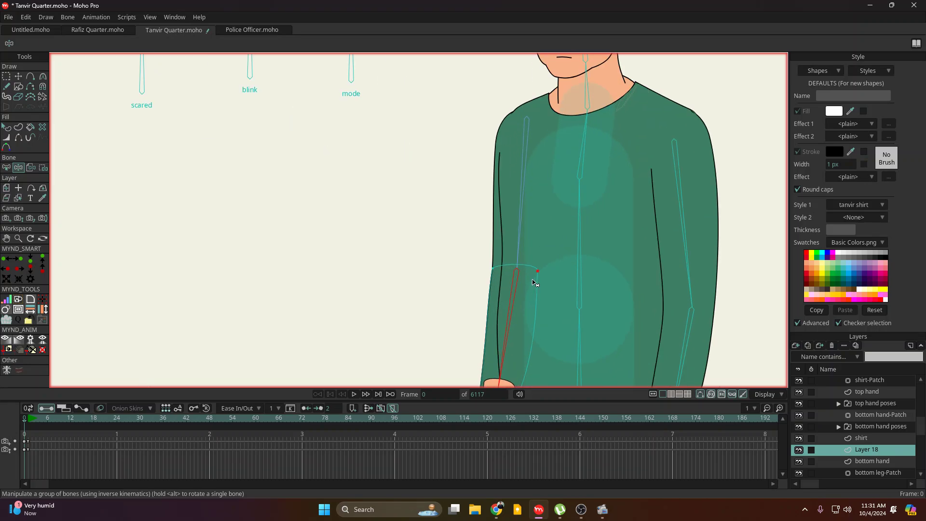
left_click(520, 216)
left_click_drag(522, 284, 515, 263)
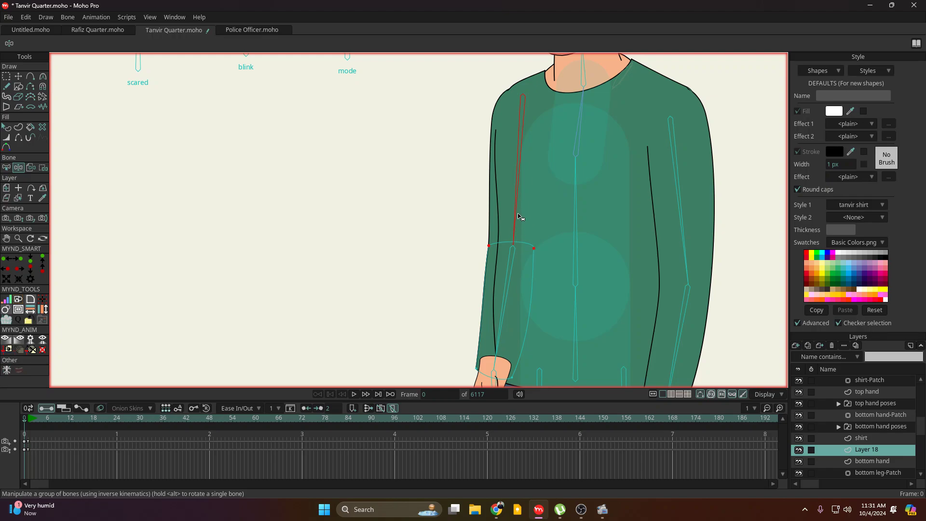
left_click_drag(519, 216, 537, 233)
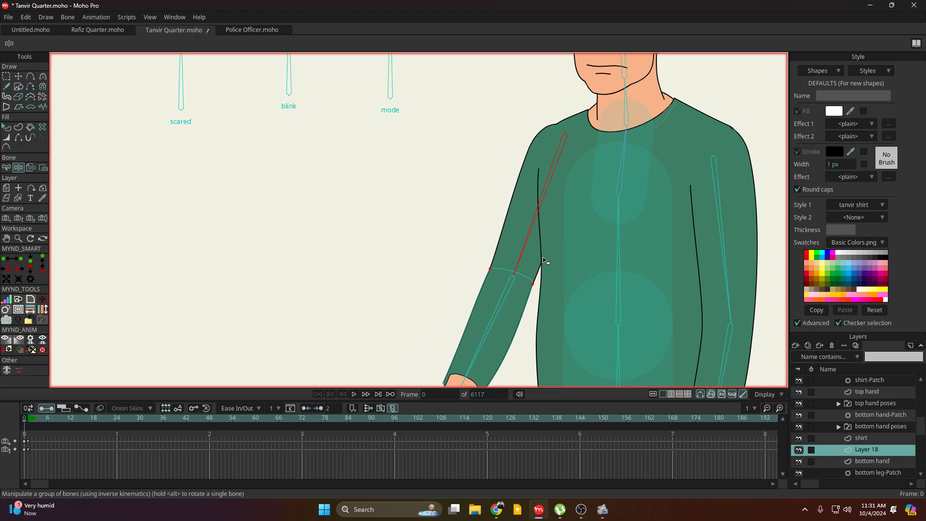
left_click_drag(528, 249, 538, 251)
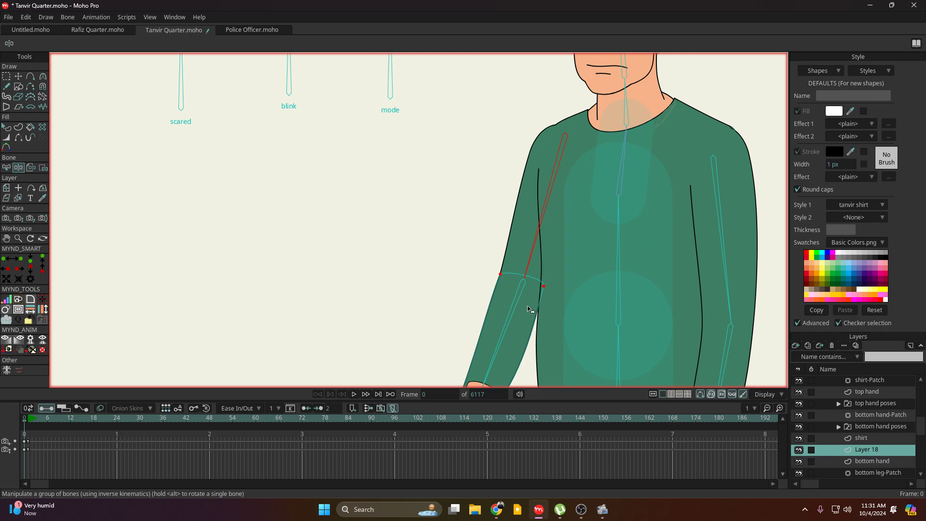
- Swing the far upper arm in to the body and out again, bending the forearm to test both sleeve parts
left_click_drag(527, 309, 523, 300)
mouse_move(537, 229)
left_mouse_down()
mouse_move(521, 225)
mouse_move(560, 238)
mouse_move(547, 244)
left_mouse_up()
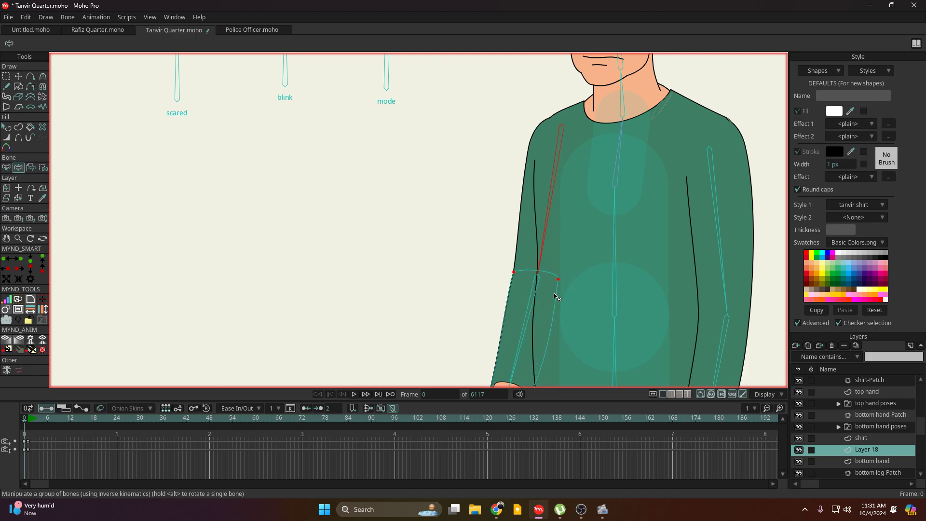
scroll(561, 303, "down", 2)
left_click_drag(562, 299, 559, 228)
left_click_drag(534, 257, 468, 202)
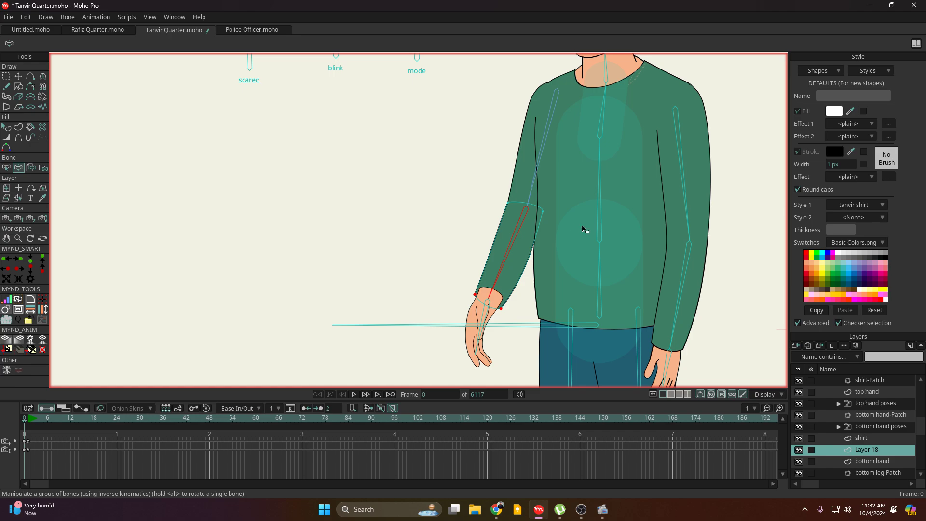
left_click_drag(582, 226, 530, 213)
left_click_drag(484, 167, 428, 143)
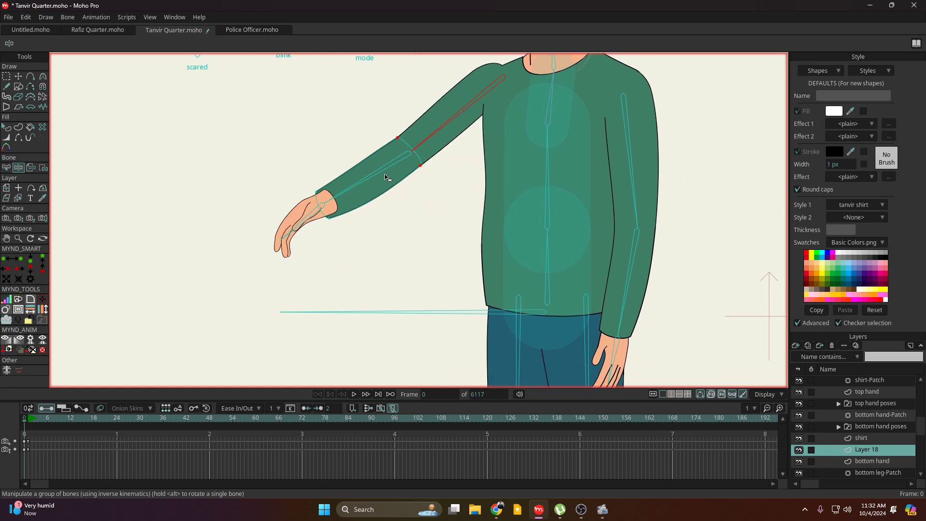
- Fold the far forearm behind the shirt and lower it again to test the sleeve overlap at the elbow
left_click_drag(385, 177, 574, 214)
left_click(491, 140)
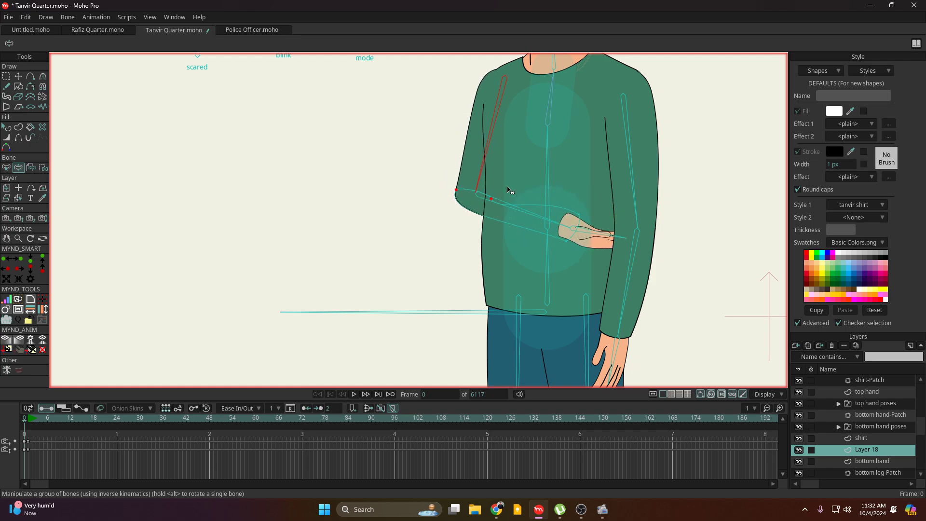
left_click_drag(548, 174, 595, 258)
left_click_drag(571, 297, 520, 240)
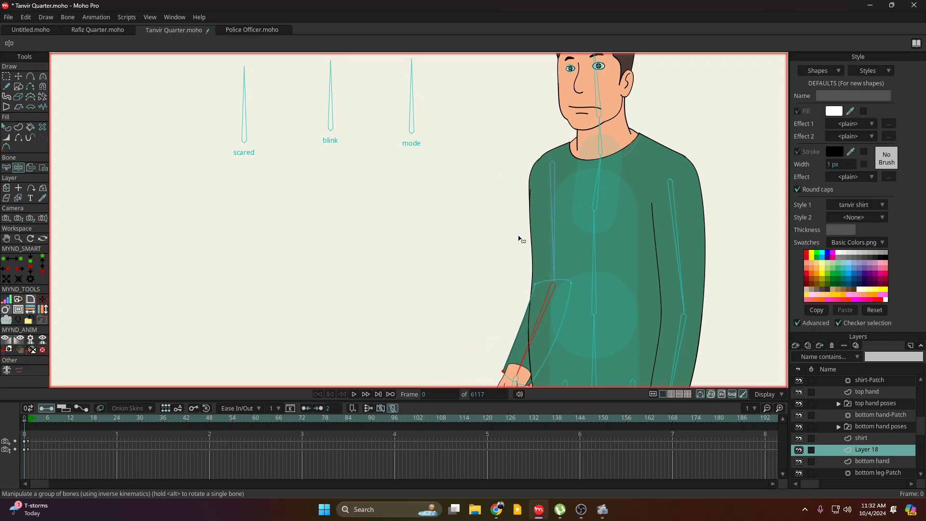
- Test-bend the near forearm in front of the body and raise the far forearm outward
scroll(545, 231, "down", 5)
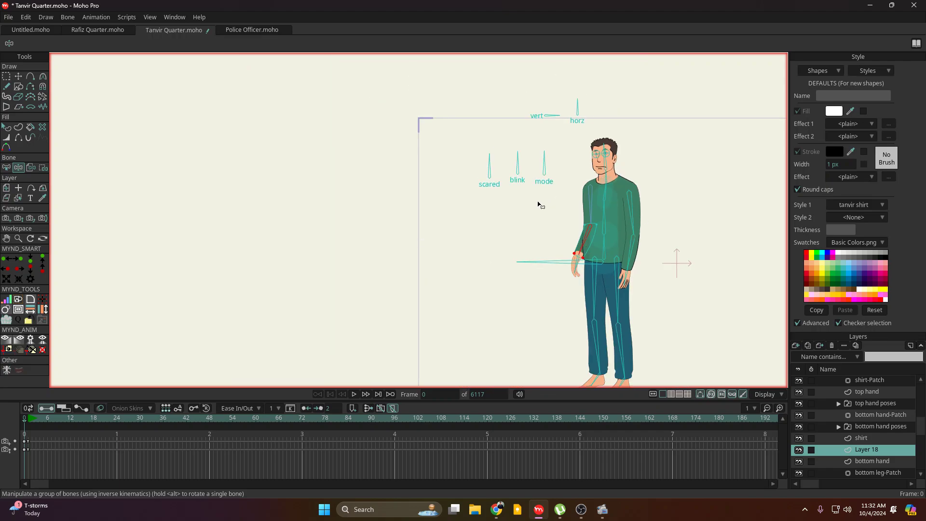
scroll(631, 237, "up", 4)
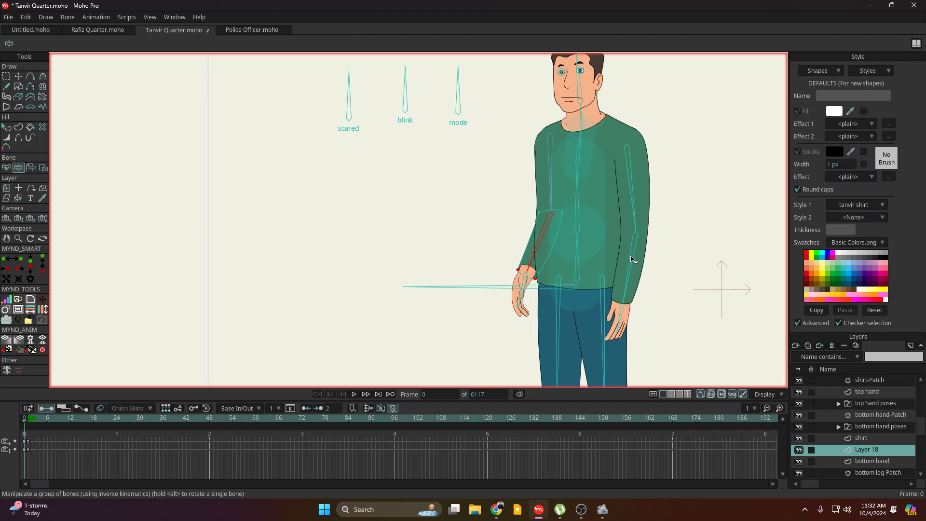
left_click_drag(632, 244, 496, 193)
scroll(848, 419, "up", 3)
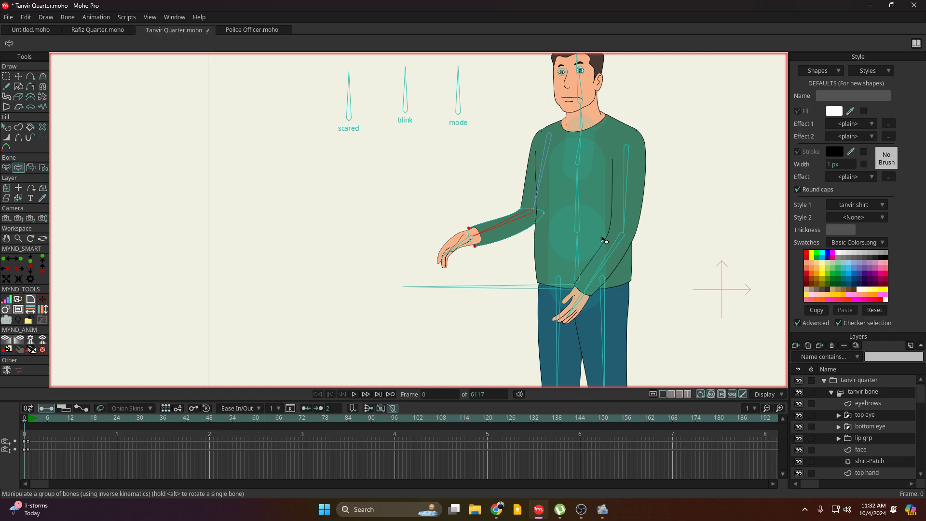
- Switch to the Rafiz Quarter.moho project, select the Rafiz Bone layer and raise both arms away from the body with the bones
left_click(115, 30)
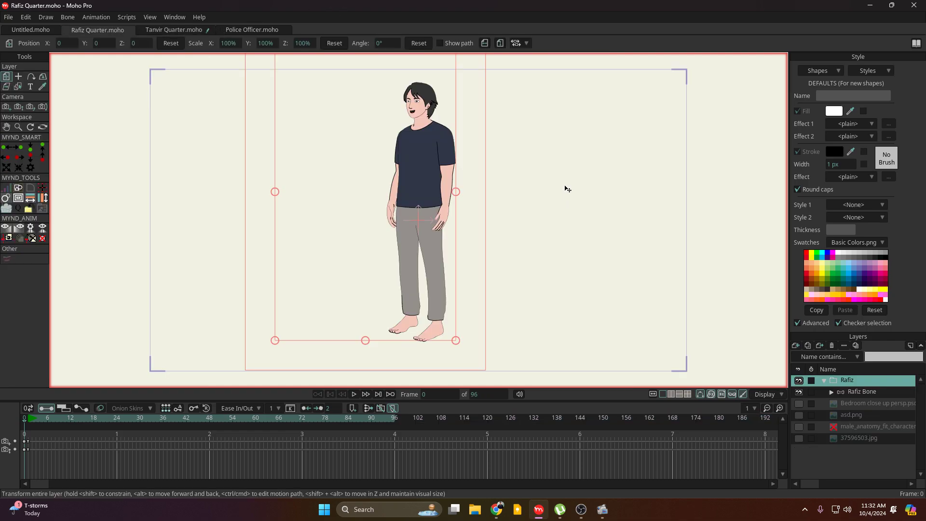
left_click_drag(464, 113, 478, 145)
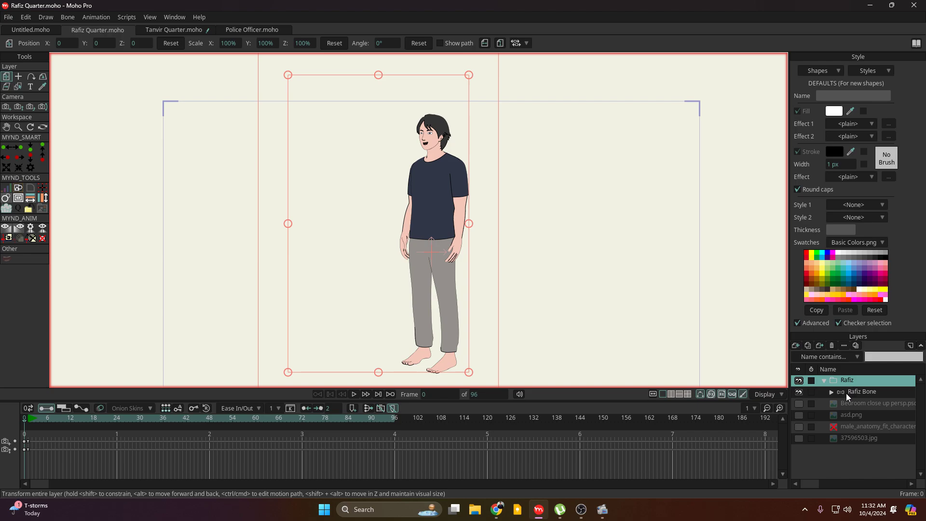
left_click(859, 391)
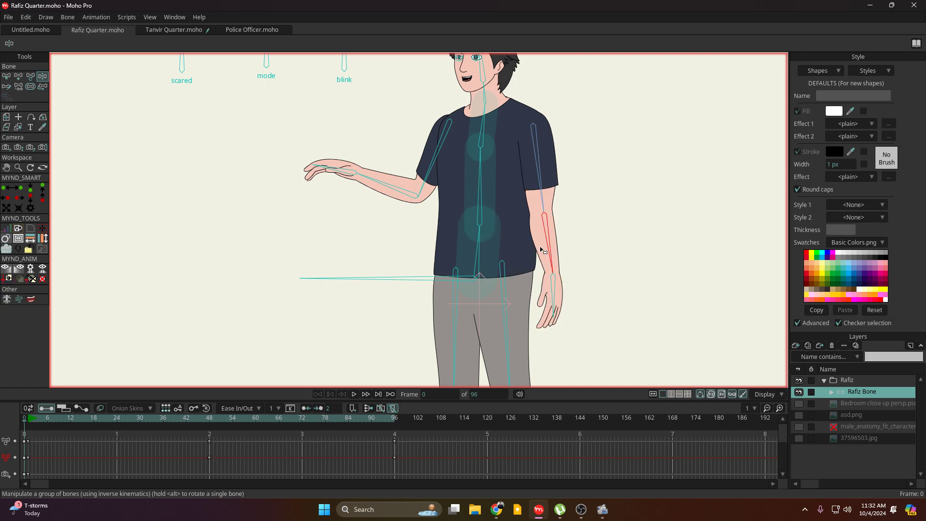
left_click_drag(538, 251, 621, 108)
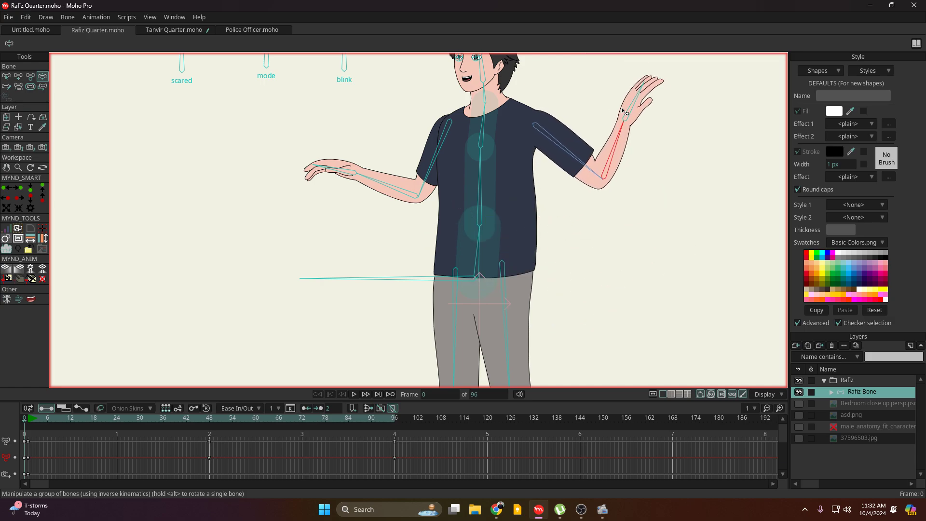
left_click_drag(572, 173, 574, 188)
- Test-bend Rafiz's near leg at the knee so the foot lifts behind the body
left_click_drag(528, 250, 496, 141)
left_click_drag(478, 339, 525, 238)
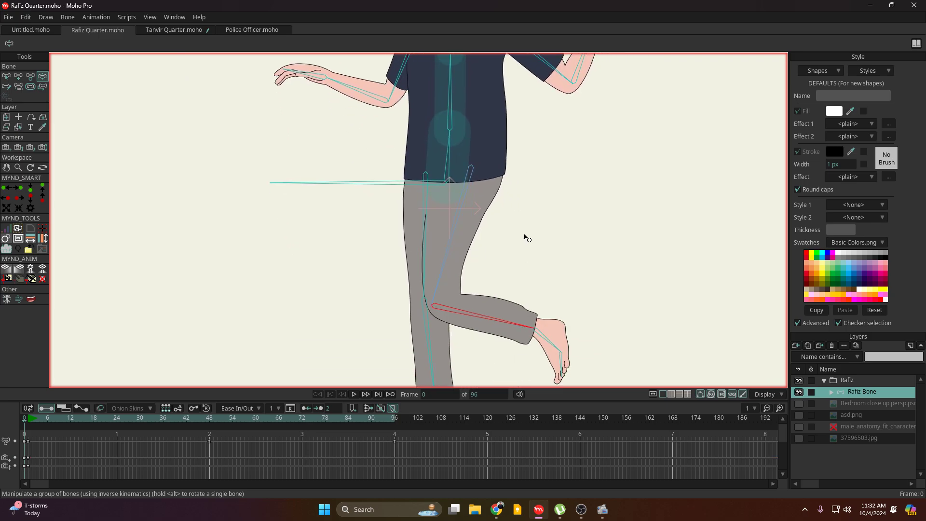
scroll(489, 193, "down", 3)
left_click_drag(489, 193, 515, 246)
- Open the project Jay Jay (Final).moho from the Characters folder in Jay-Jay's Adventure > Assets on the Google Drive
left_click(9, 17)
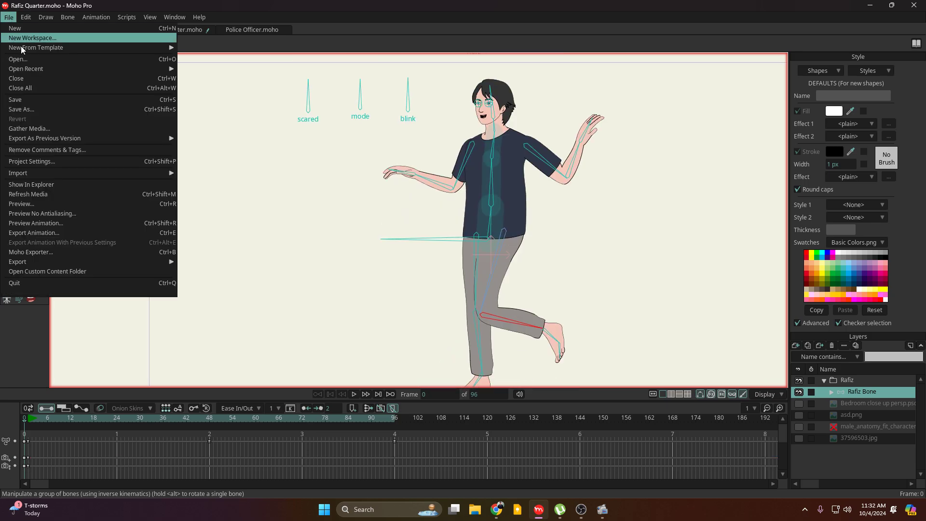
left_click(27, 59)
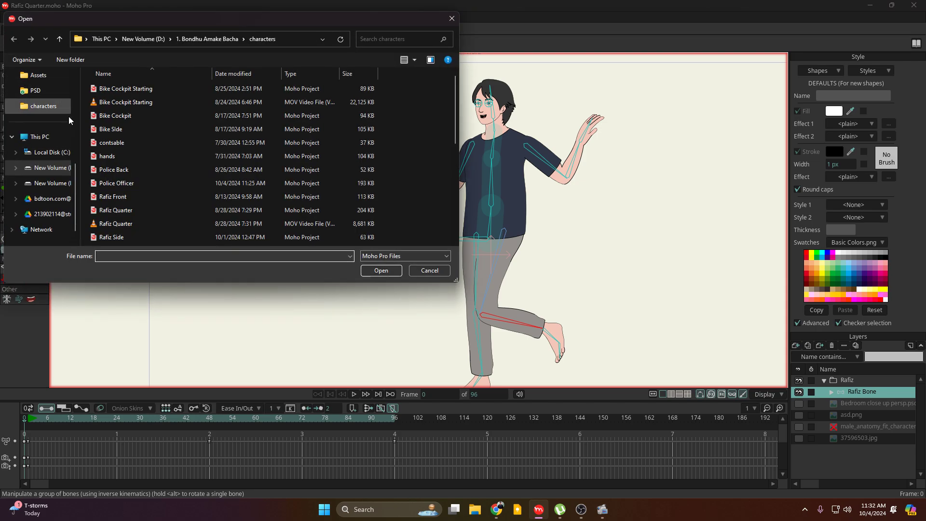
left_click(50, 198)
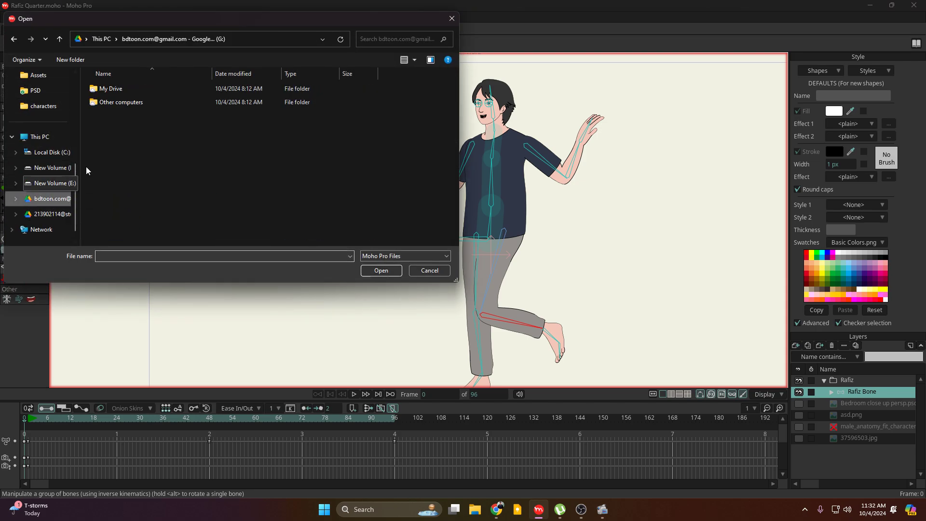
double_click(139, 96)
double_click(134, 89)
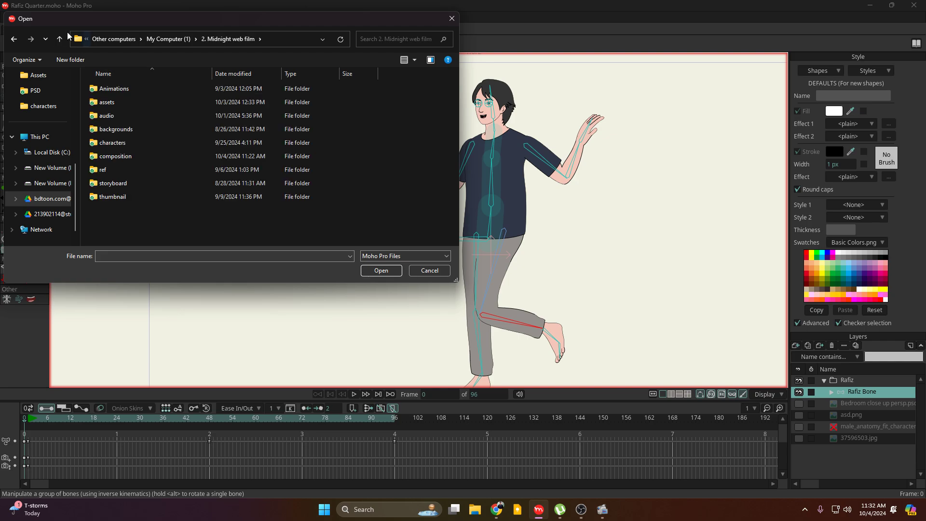
left_click(59, 39)
double_click(120, 102)
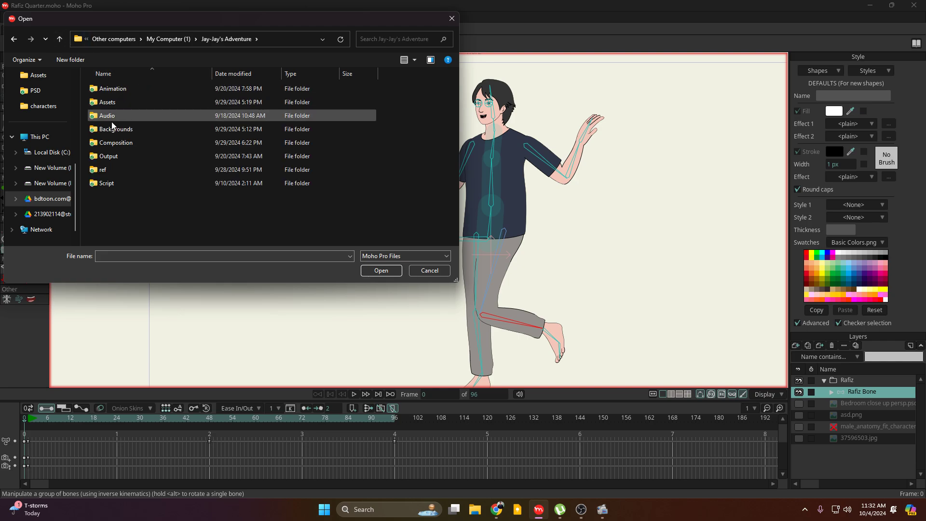
double_click(118, 102)
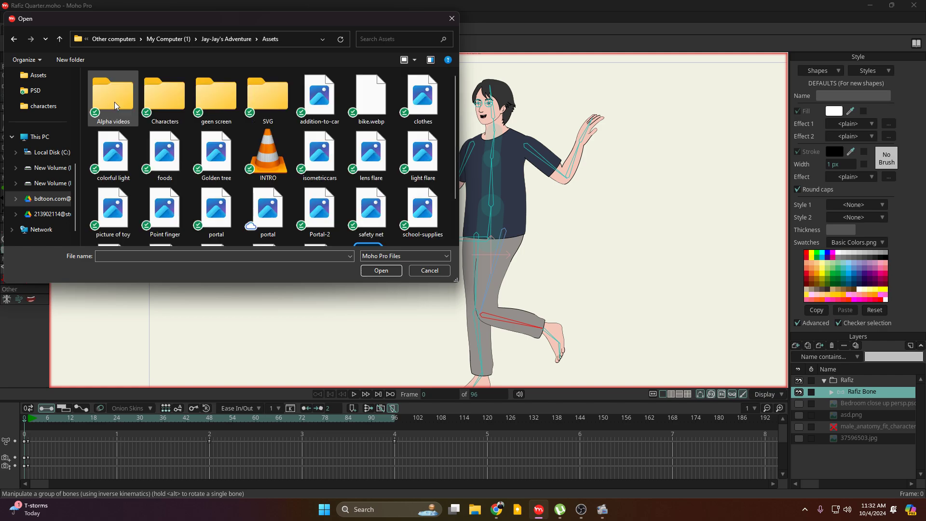
double_click(163, 96)
left_click(161, 101)
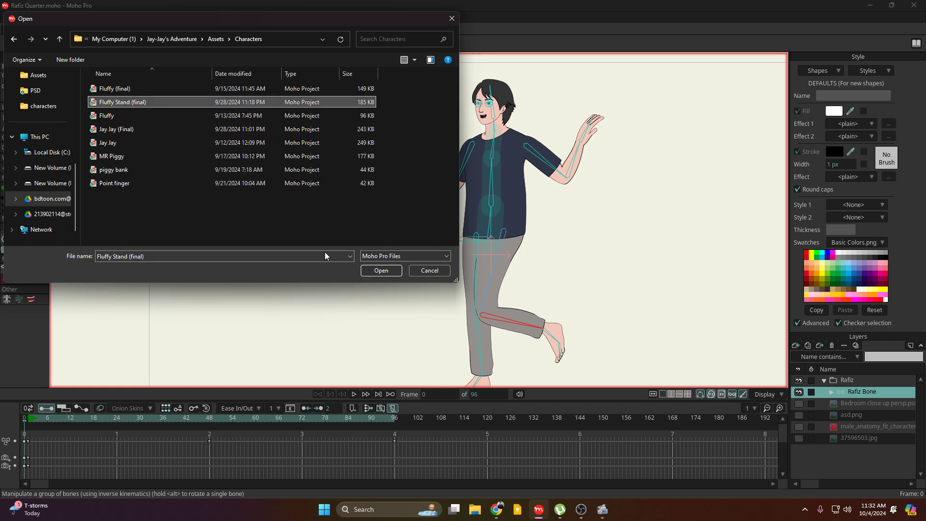
left_click(147, 134)
left_click(366, 271)
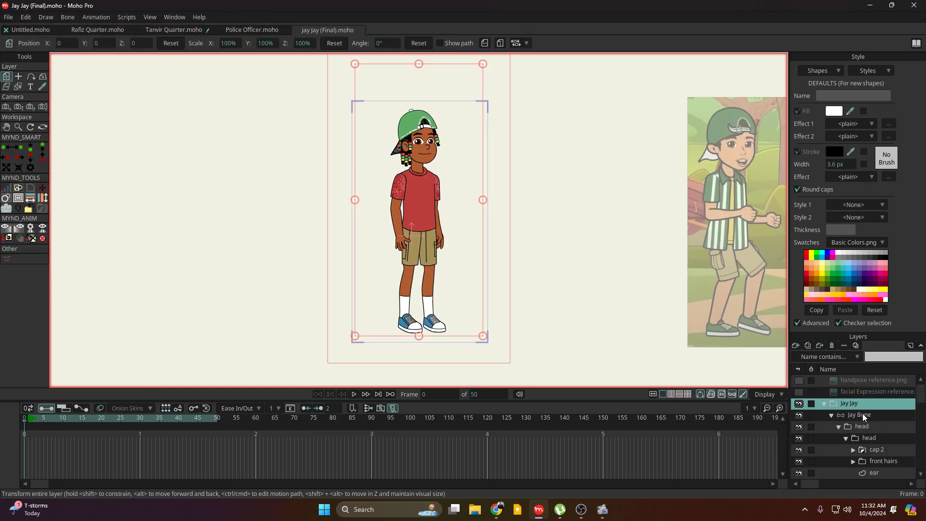
- Select the Jay Bone layer and tilt the head bone to test the head and hanging braids
left_click(855, 417)
key("z")
scroll(456, 168, "up", 8)
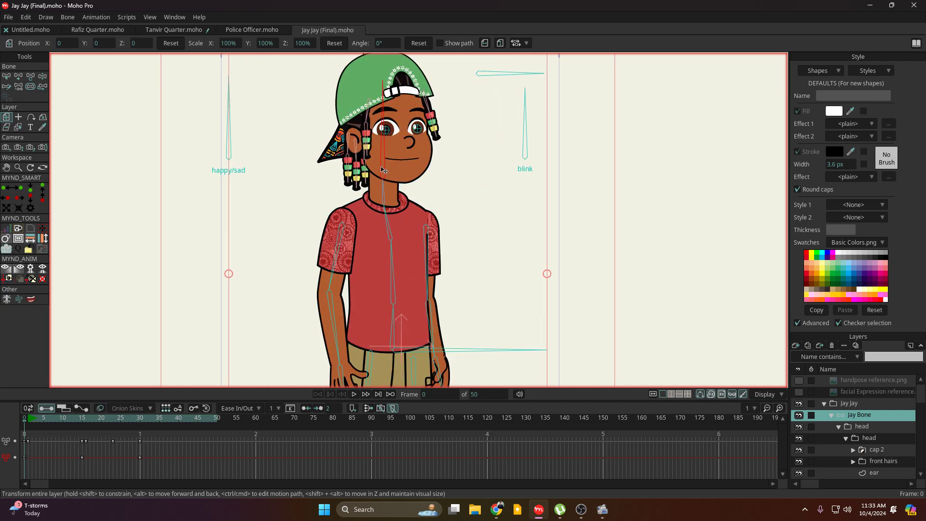
left_click_drag(445, 182, 423, 143)
left_click(415, 128)
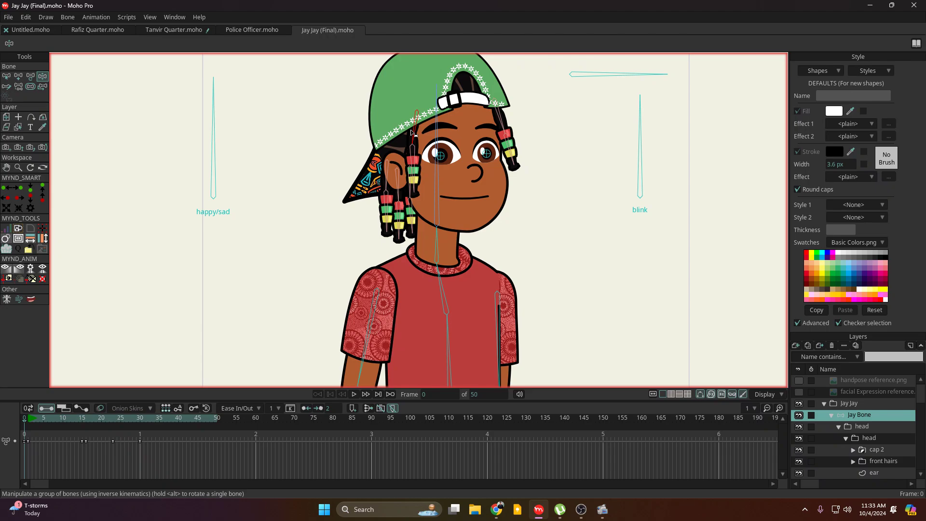
left_click_drag(444, 165, 421, 150)
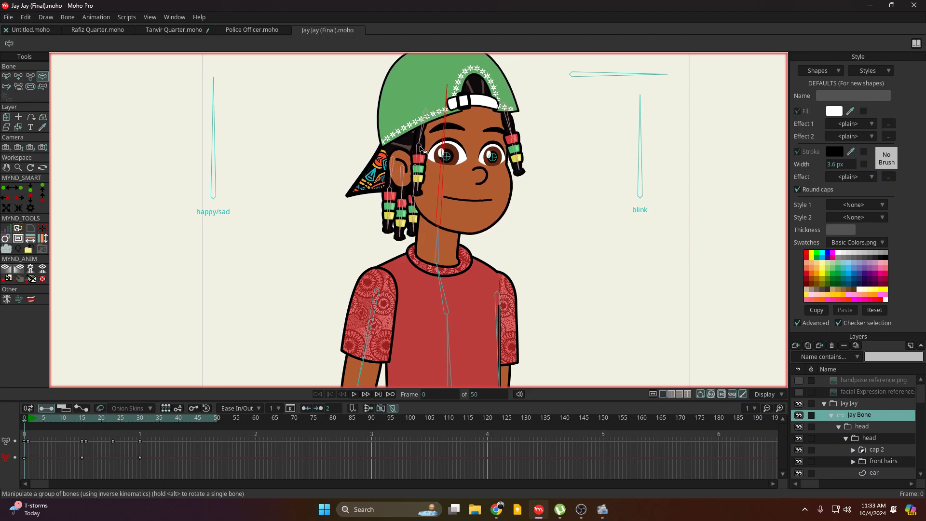
- Play the Jay Jay animation to check the braids' secondary motion, then return to frame 0
left_click_drag(42, 419, 63, 429)
key("space")
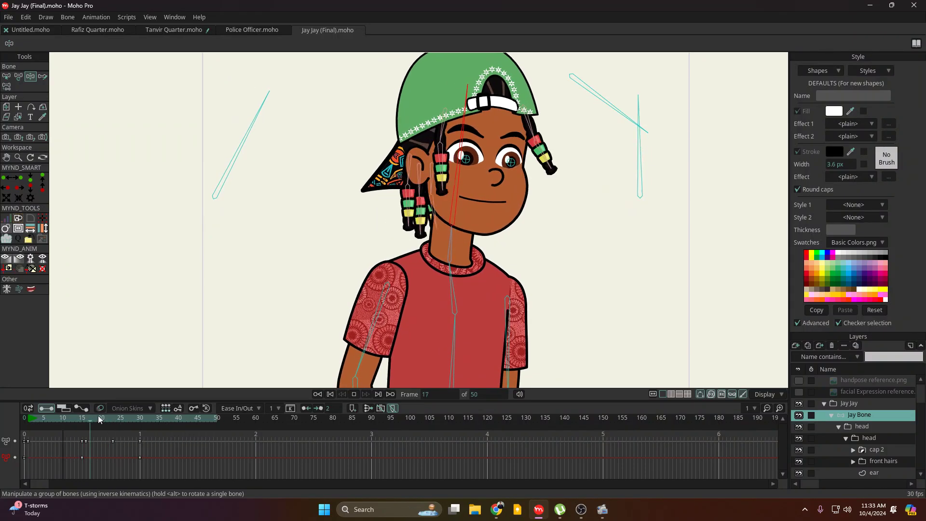
key("space")
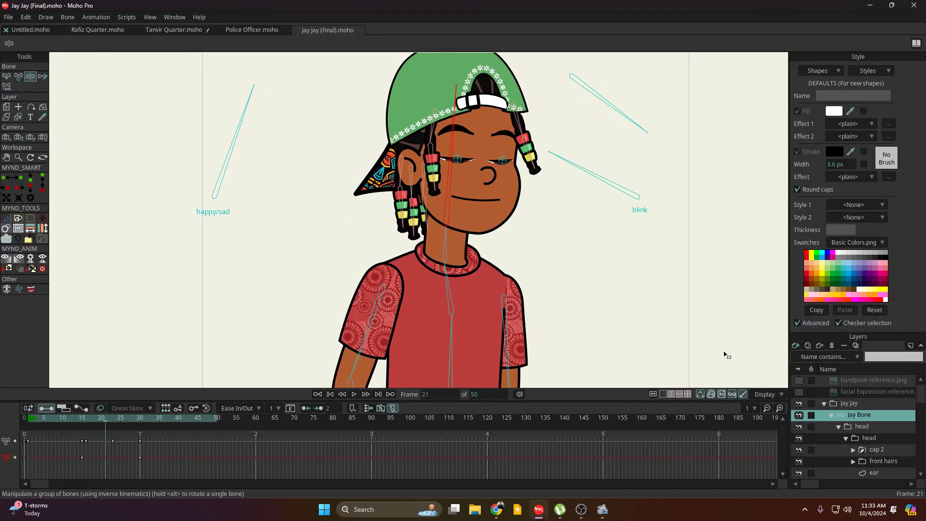
left_click(30, 415)
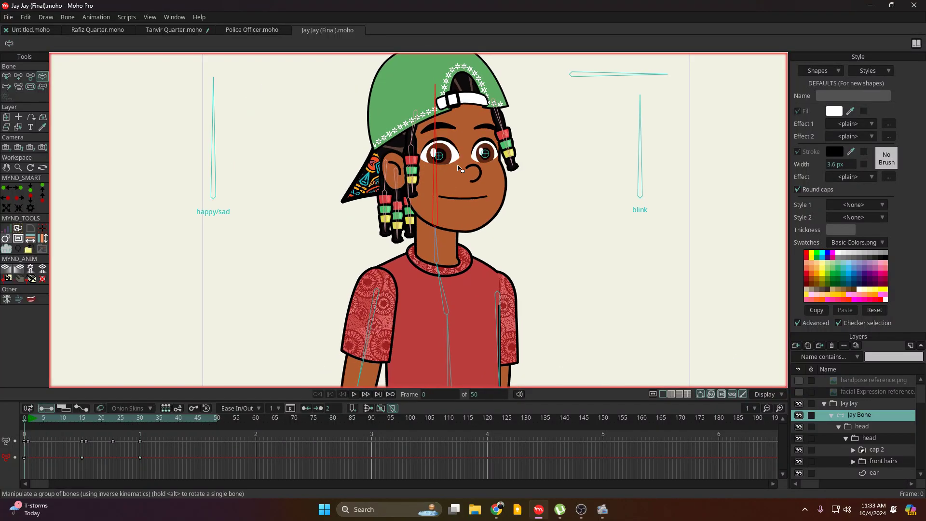
- Select upper arm bone B7 beside the patterned sleeve and enable angle bone dynamics in its constraints
left_click_drag(458, 166, 475, 205)
left_click_drag(587, 289, 554, 349)
scroll(516, 270, "down", 1)
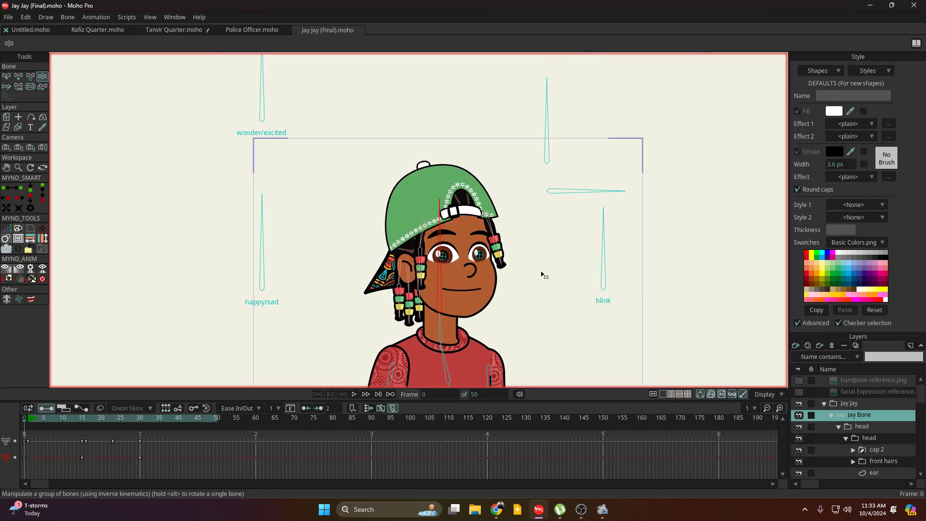
scroll(543, 274, "up", 2)
left_click_drag(388, 345, 431, 176)
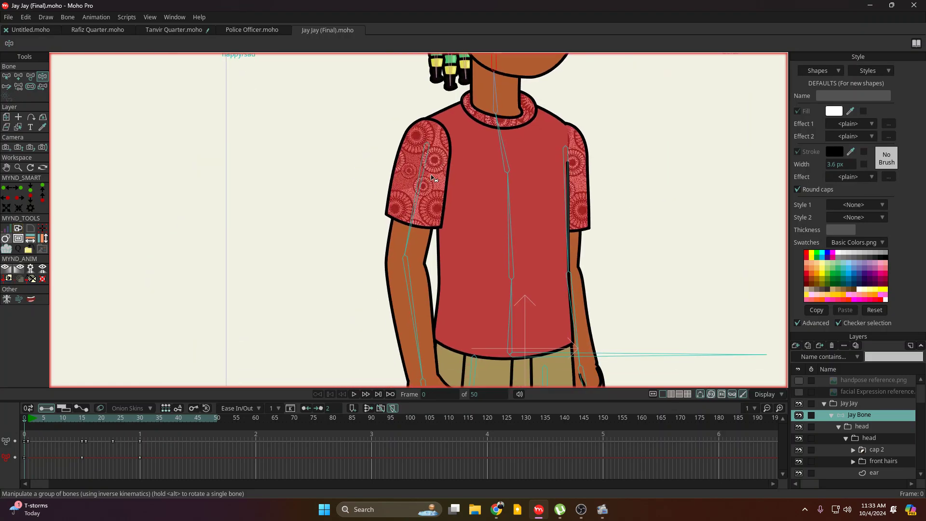
left_click(423, 180)
key("b")
left_click(49, 43)
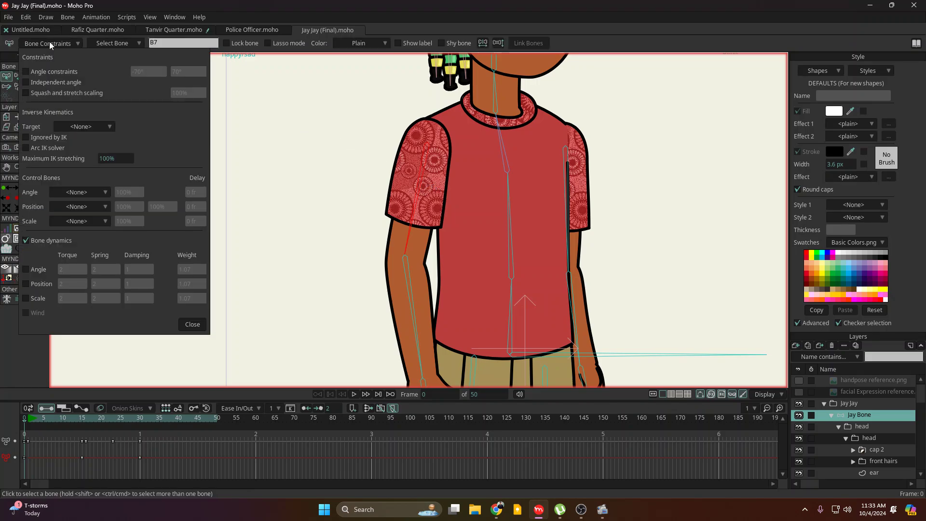
left_click(35, 269)
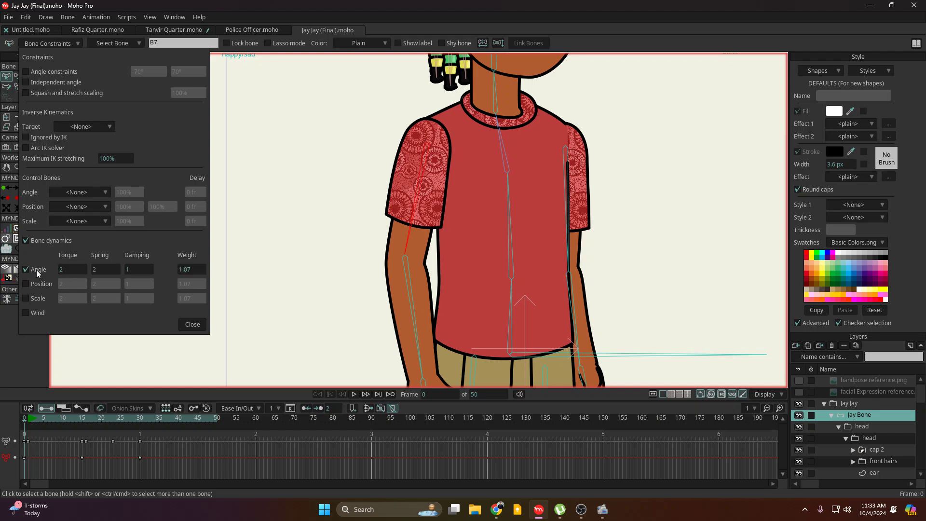
left_click(212, 318)
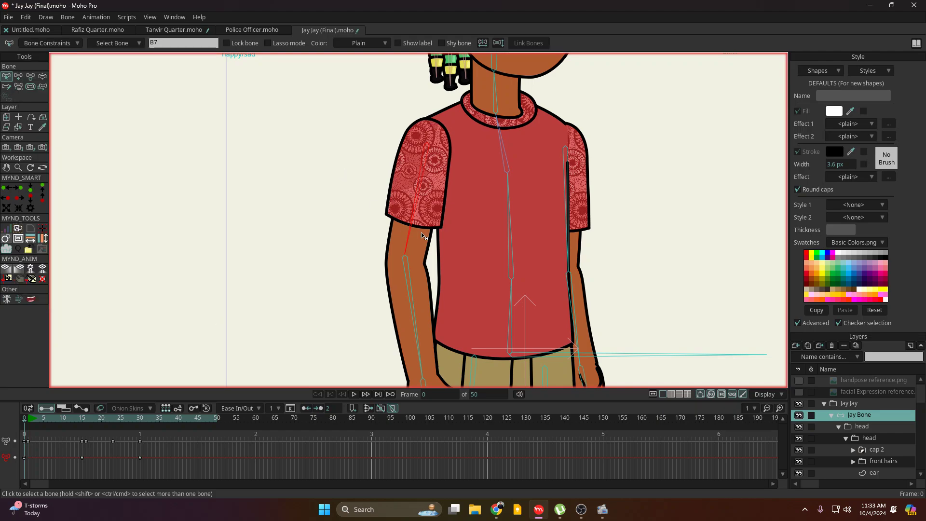
- Deselect the bone, play the animation to check the arm's dynamics, and reselect upper arm bone B7
key("Return")
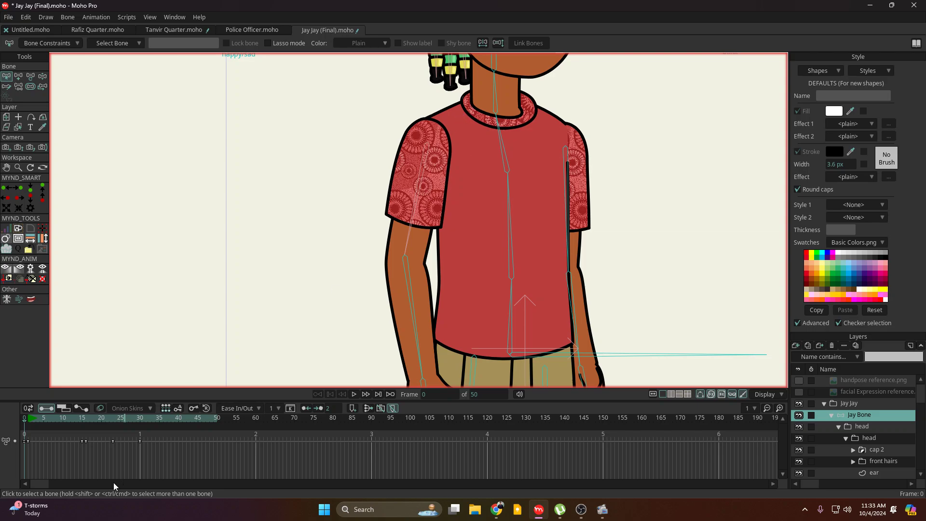
key("space")
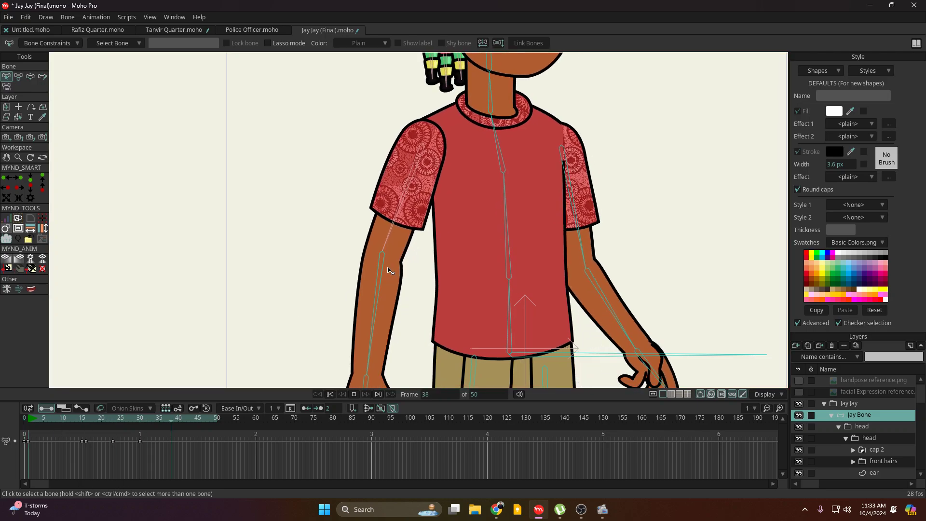
left_click(413, 224)
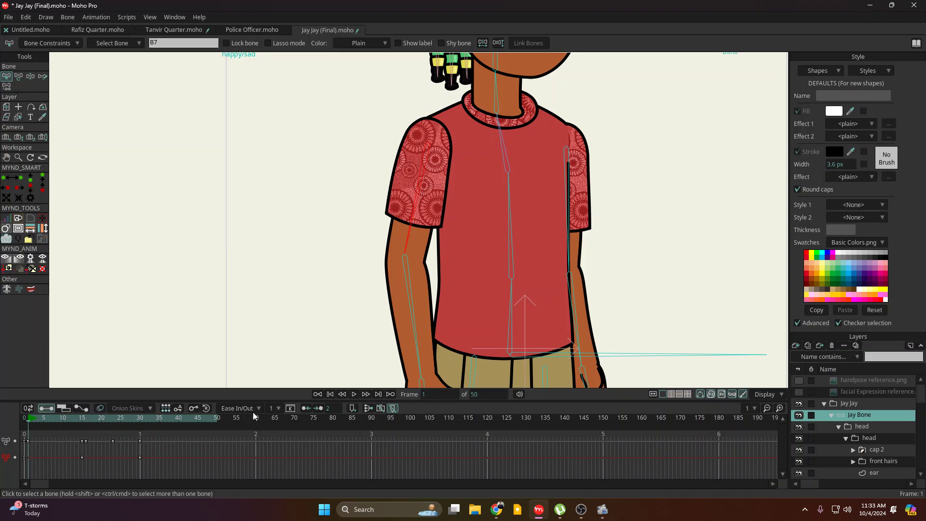
- Clear upper arm bone B7's keyframes, play the animation to check the arm's dynamics, and return to frame 0
left_click_drag(177, 460, 22, 457)
key("space")
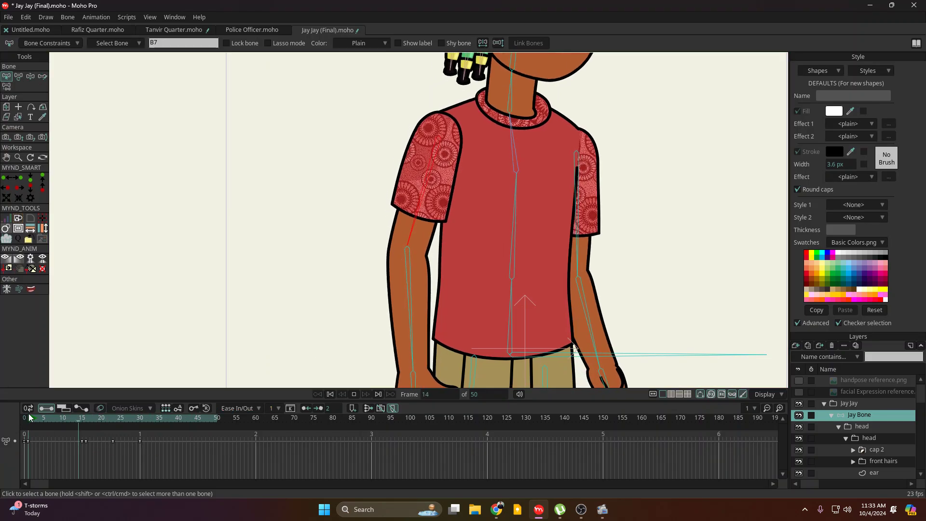
left_click(27, 429)
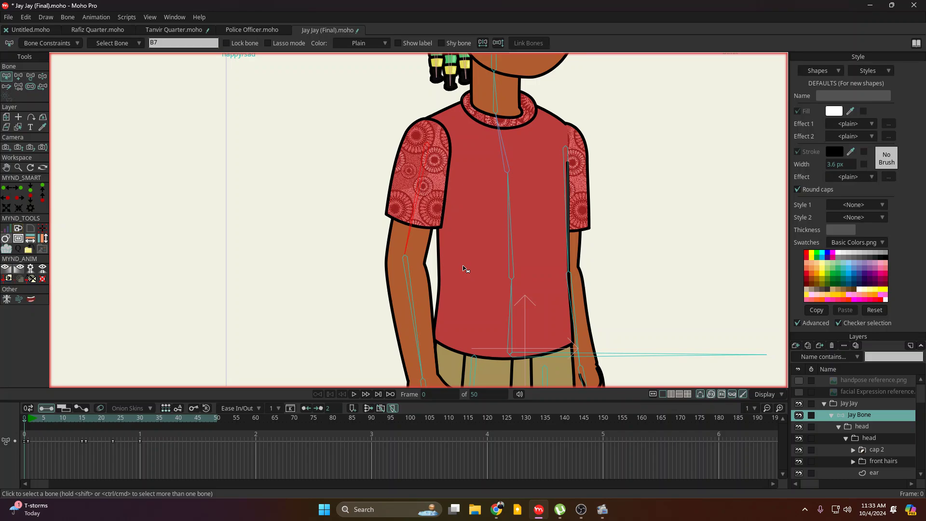
- Examine upper arm bone B7 and its position inside the patterned sleeve by deselecting and reselecting it
left_click(591, 164)
left_click_drag(432, 243, 435, 273)
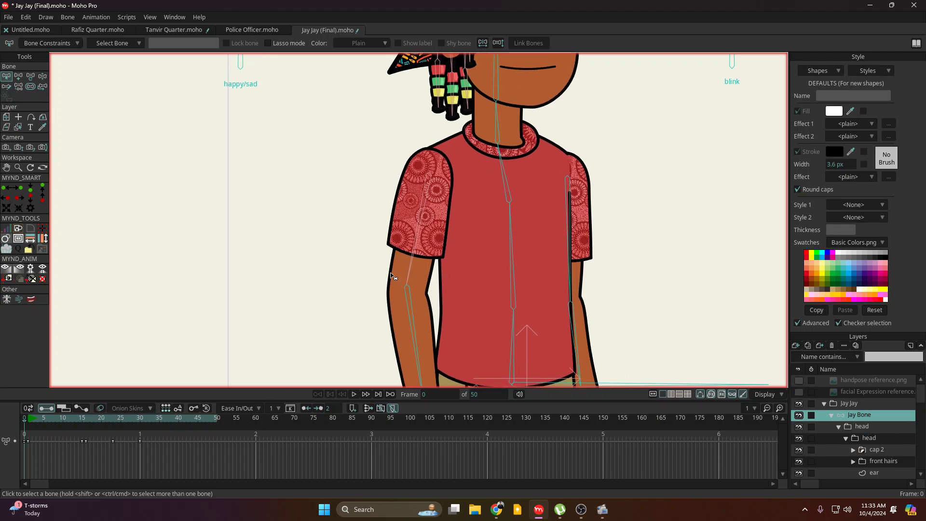
left_click(425, 235)
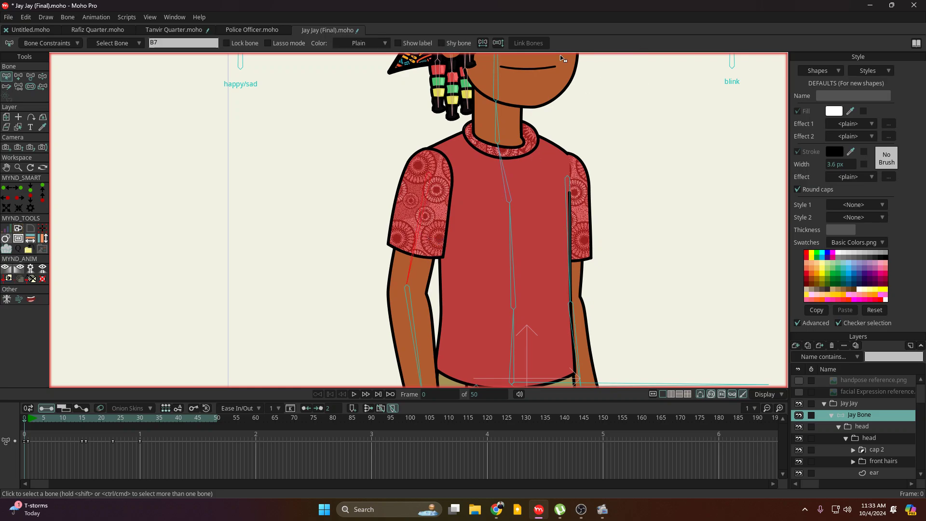
scroll(504, 144, "down", 1)
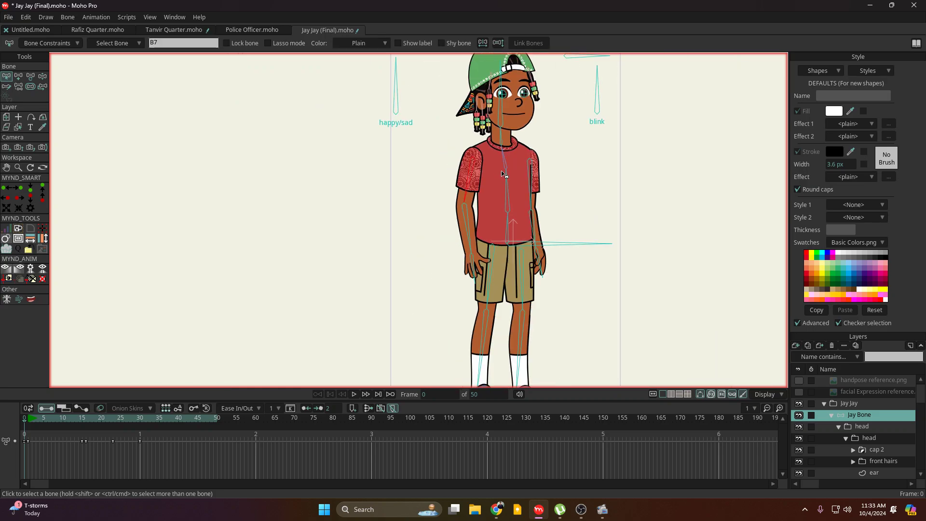
scroll(474, 170, "up", 3)
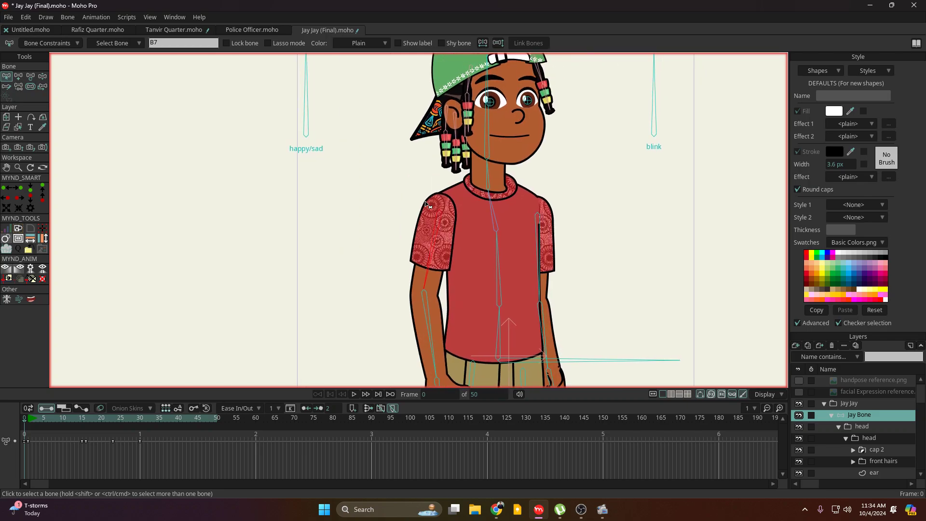
left_click(406, 285)
left_click(455, 264)
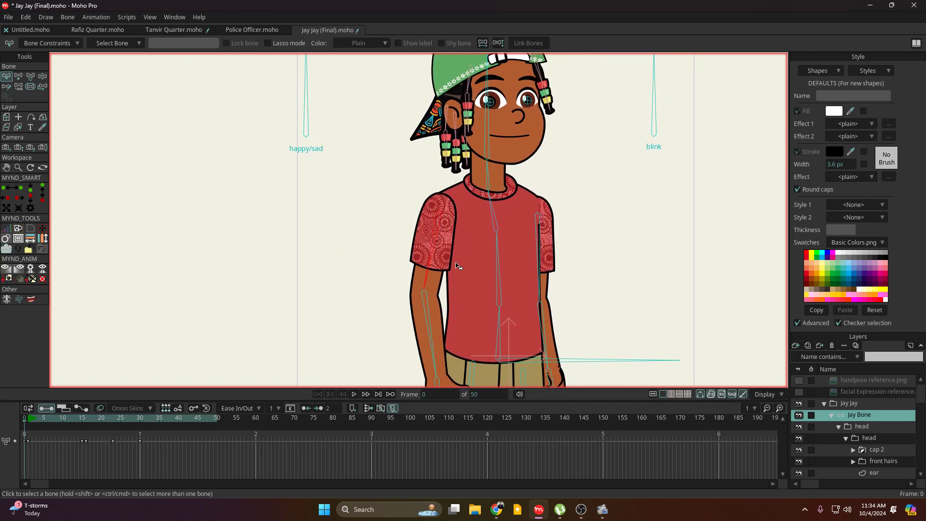
left_click_drag(454, 271, 443, 245)
left_click_drag(377, 191, 359, 233)
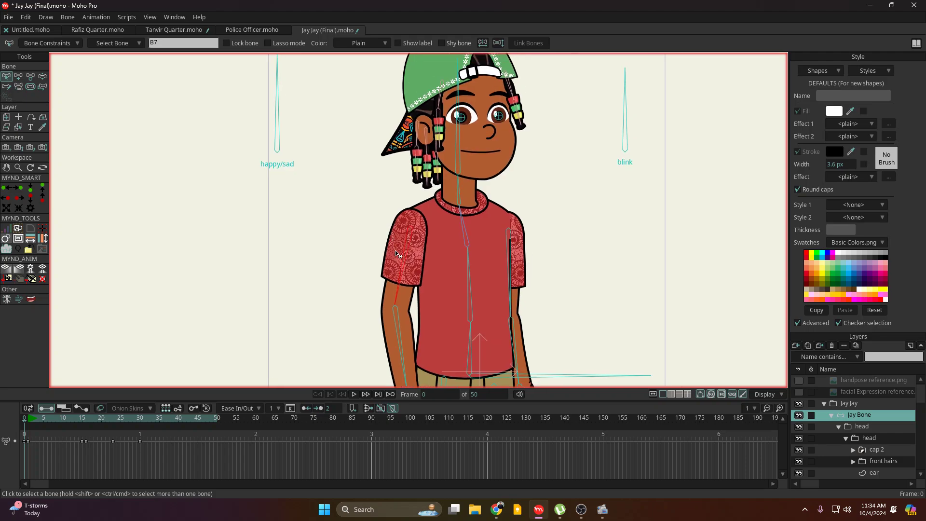
- Select bone B20 in the braid beside the face to show the hair's bone setup
left_click_drag(455, 145, 443, 207)
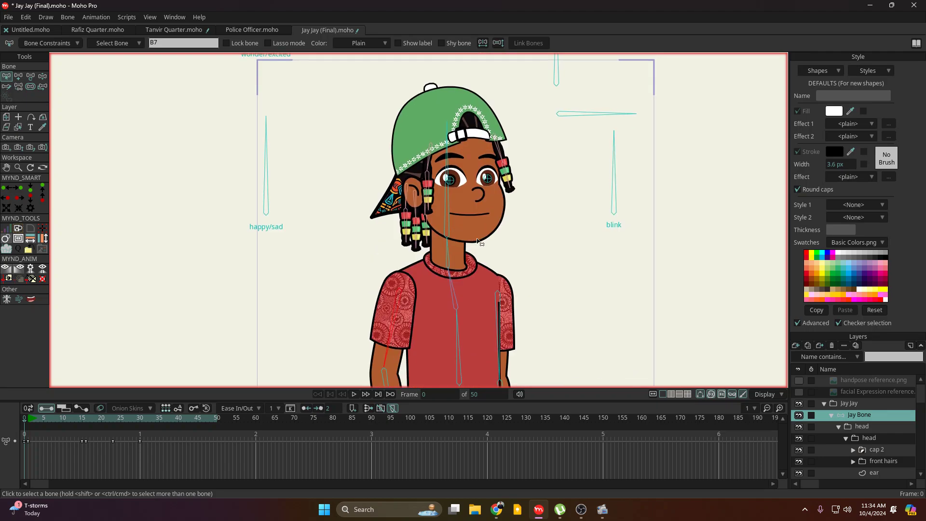
scroll(485, 227, "down", 1)
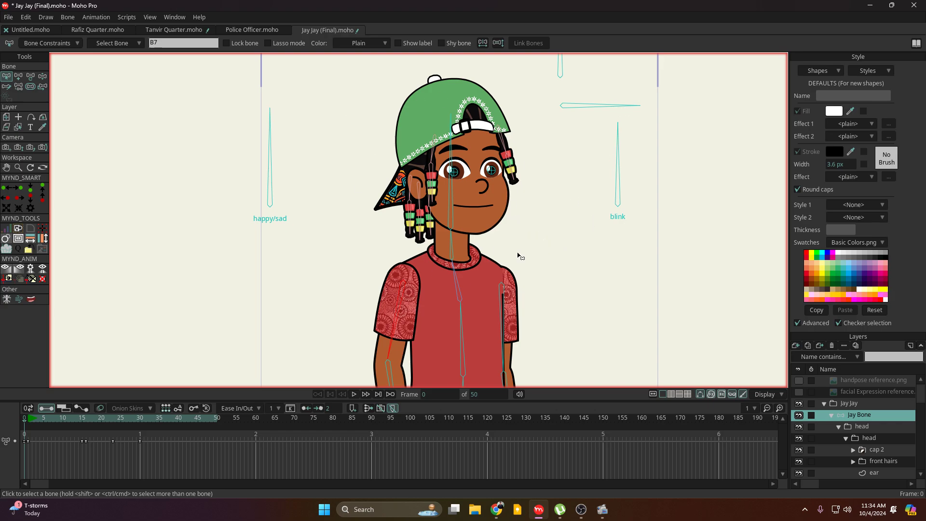
scroll(514, 275, "down", 1)
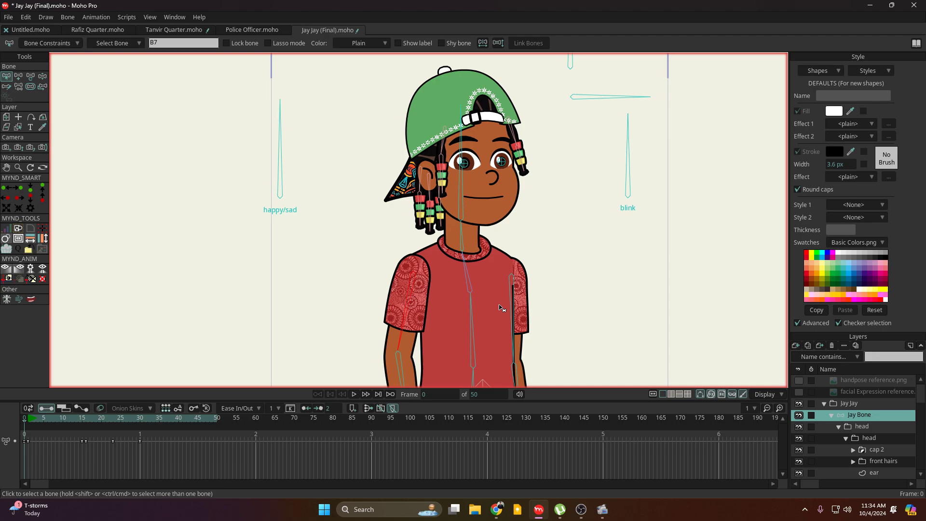
left_click_drag(462, 289, 456, 268)
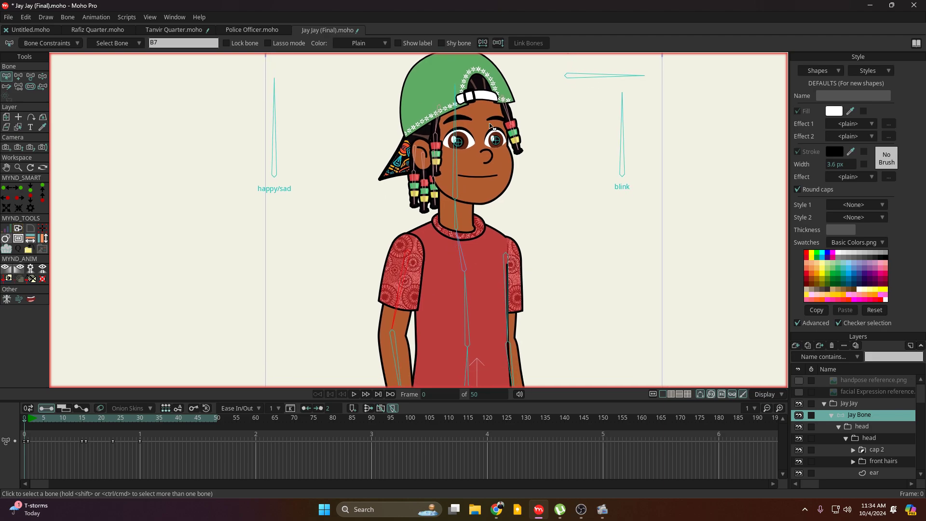
left_click(438, 120)
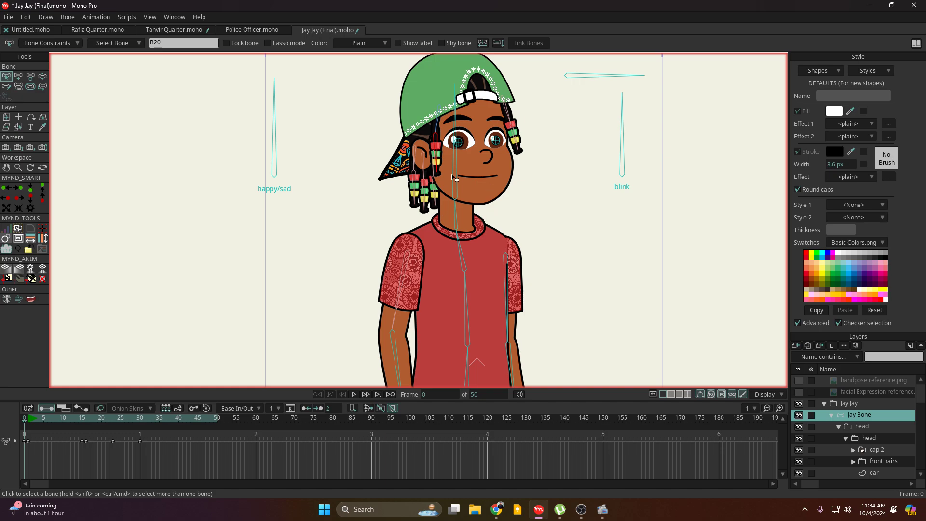
scroll(455, 177, "down", 3)
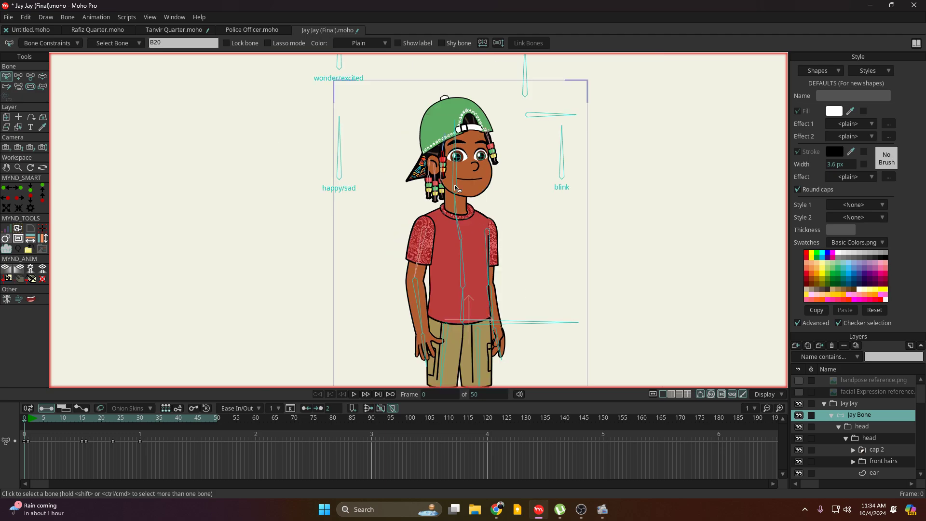
- Rotate the happy/sad, wonder/excited and upright unlabelled control bones with Manipulate Bones to test the facial controls
scroll(429, 226, "up", 1)
left_click_drag(398, 150, 413, 225)
left_click_drag(323, 176, 272, 161)
left_click(346, 204)
key("z")
scroll(273, 161, "up", 2)
left_click_drag(336, 128, 225, 135)
left_click_drag(510, 159, 420, 169)
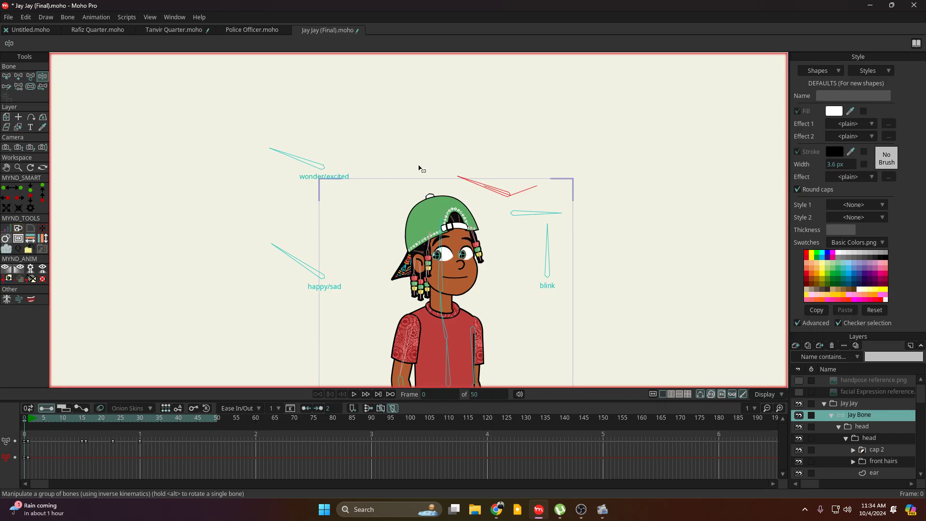
- Swing the two unlabelled control bones above blink, then test the wonder/excited and blink control bones
left_click_drag(531, 208, 487, 266)
left_click_drag(525, 234, 502, 159)
left_click_drag(311, 266, 354, 118)
left_click_drag(504, 261, 574, 230)
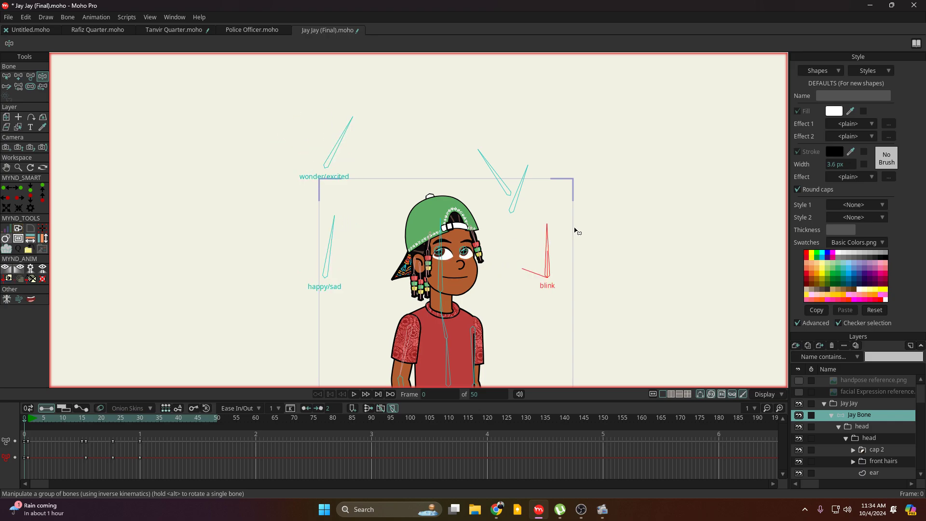
- Close the Jay Jay (Final), Rafiz Quarter, Tanvir Quarter and Police Officer documents, discarding any unsaved changes
left_click(296, 30)
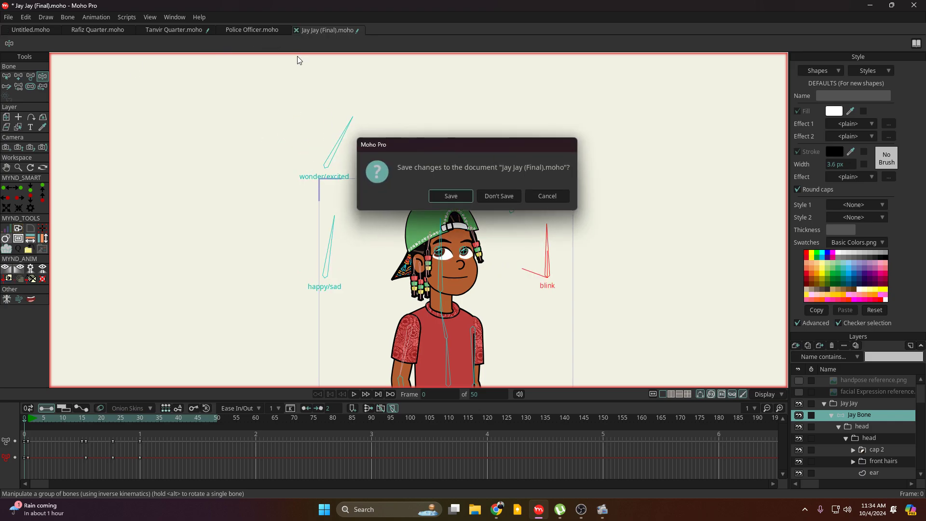
left_click(489, 196)
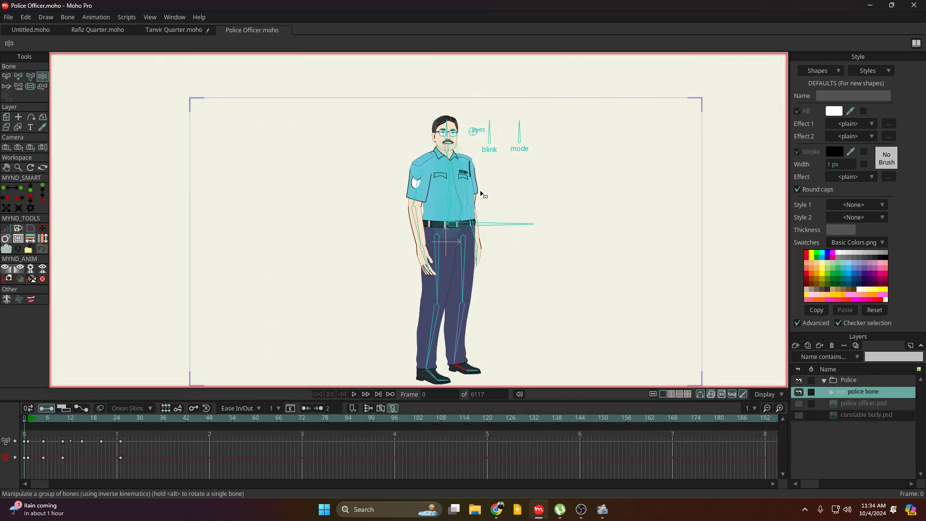
left_click(175, 29)
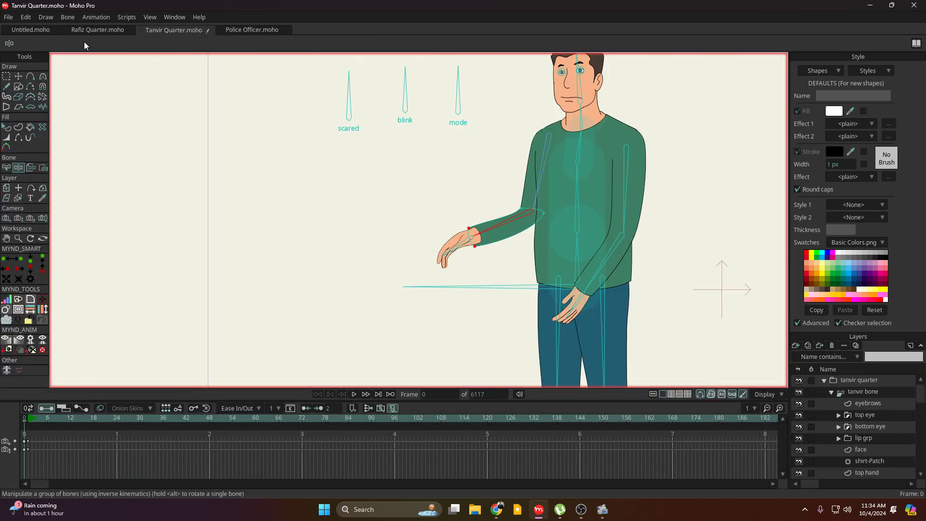
left_click(84, 31)
left_click(66, 30)
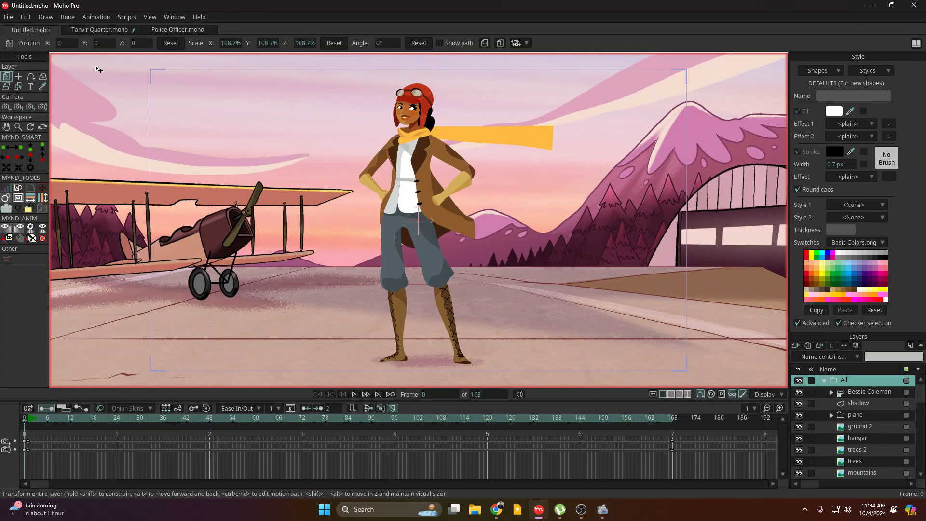
left_click(66, 30)
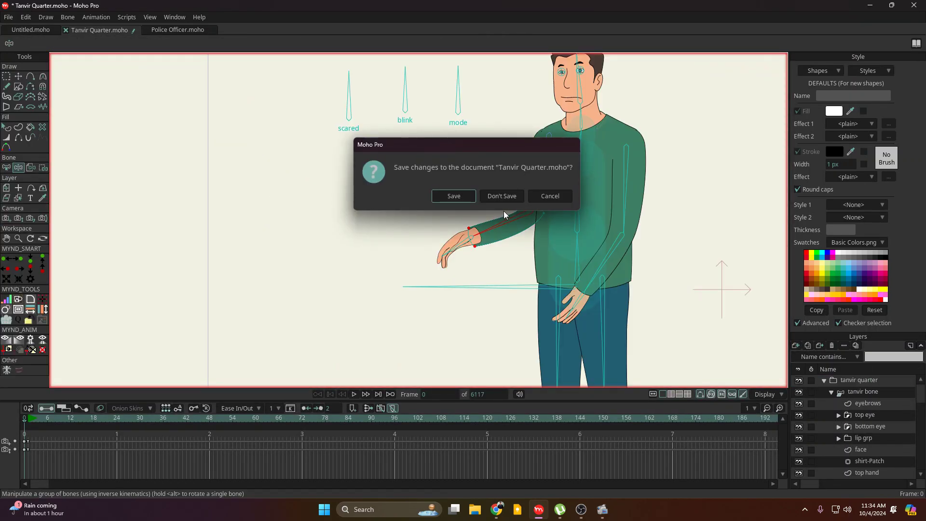
left_click(503, 197)
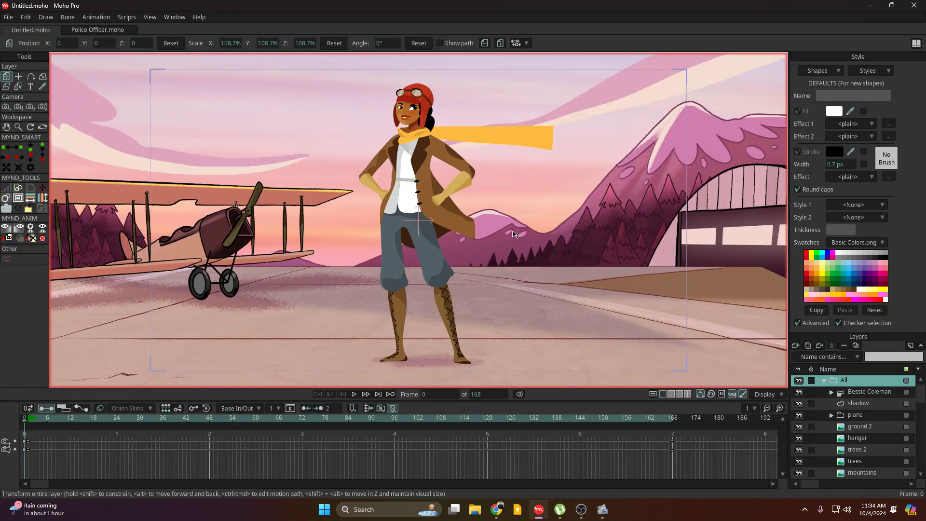
left_click(66, 30)
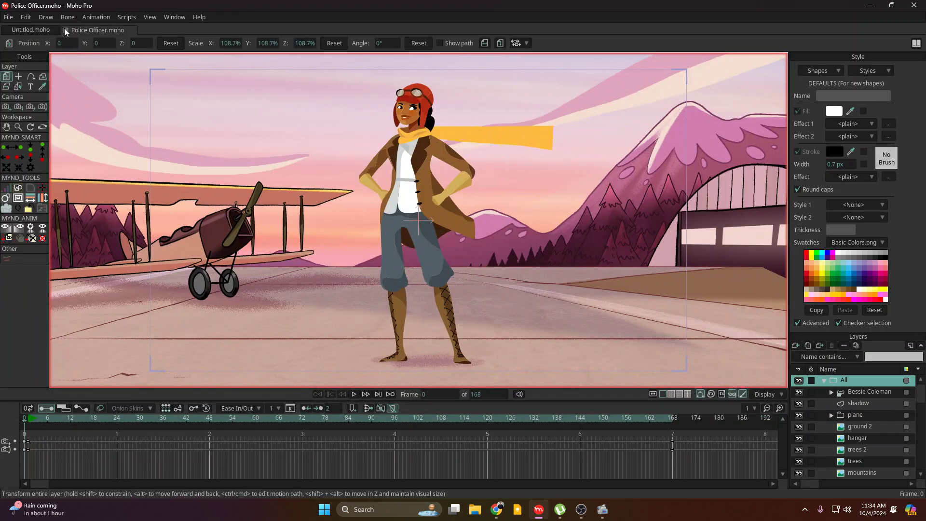